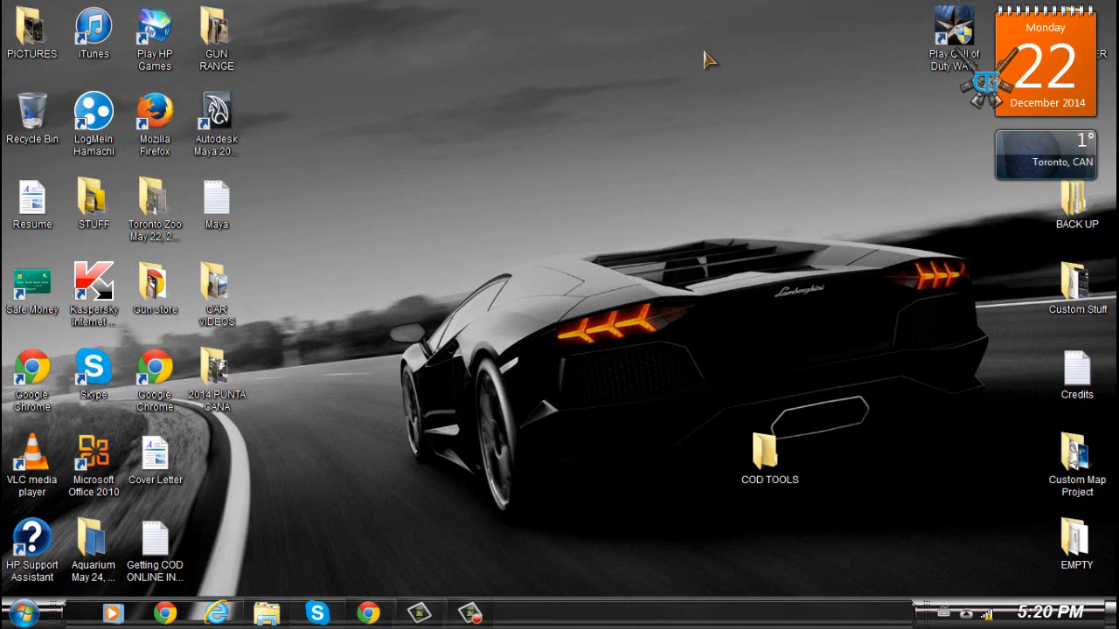
- Move the COD TOOLS folder to the top centre of the desktop
left_click_drag(764, 447, 804, 51)
left_click_drag(686, 90, 665, 63)
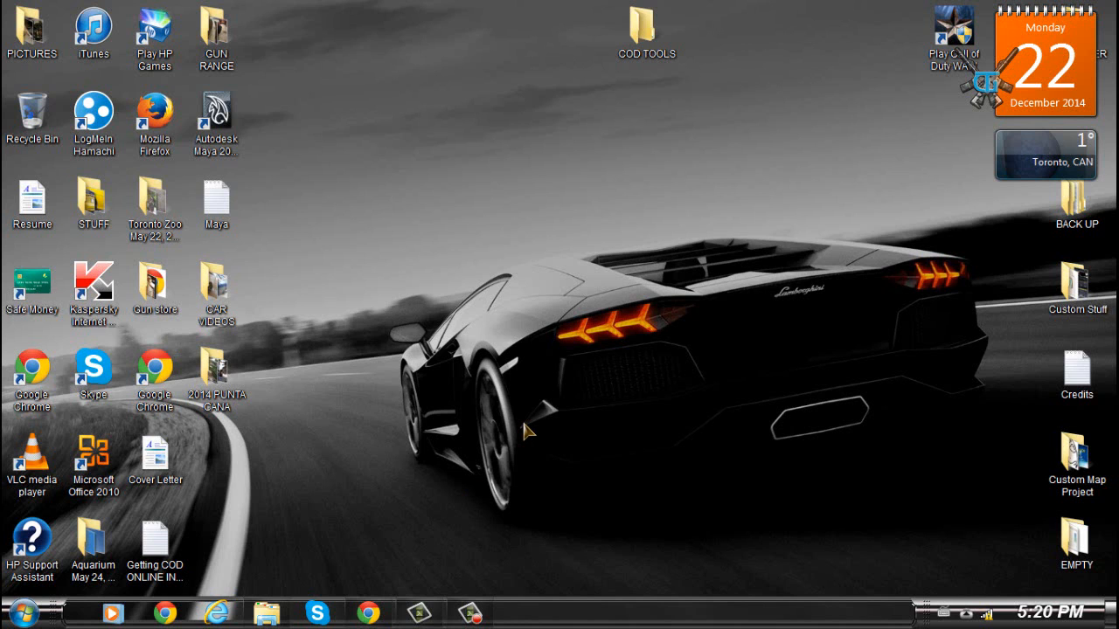
- Switch to the browser and scroll through the Call of Duty WaW Mod Tools package Version V1 - V1.4 download page
left_click(376, 613)
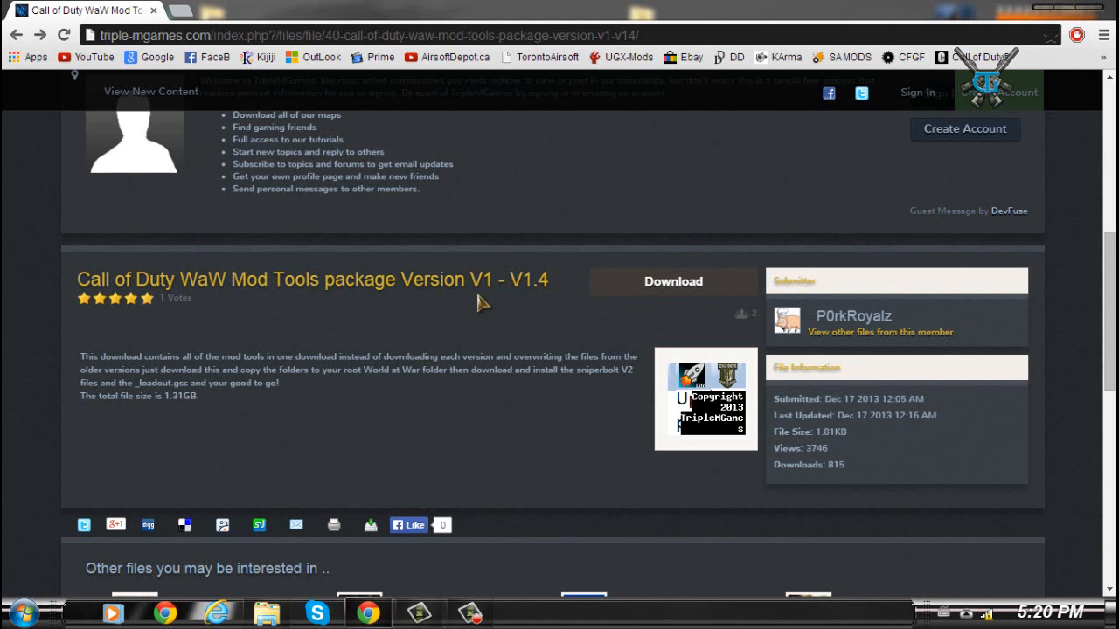
scroll(461, 372, "up", 5)
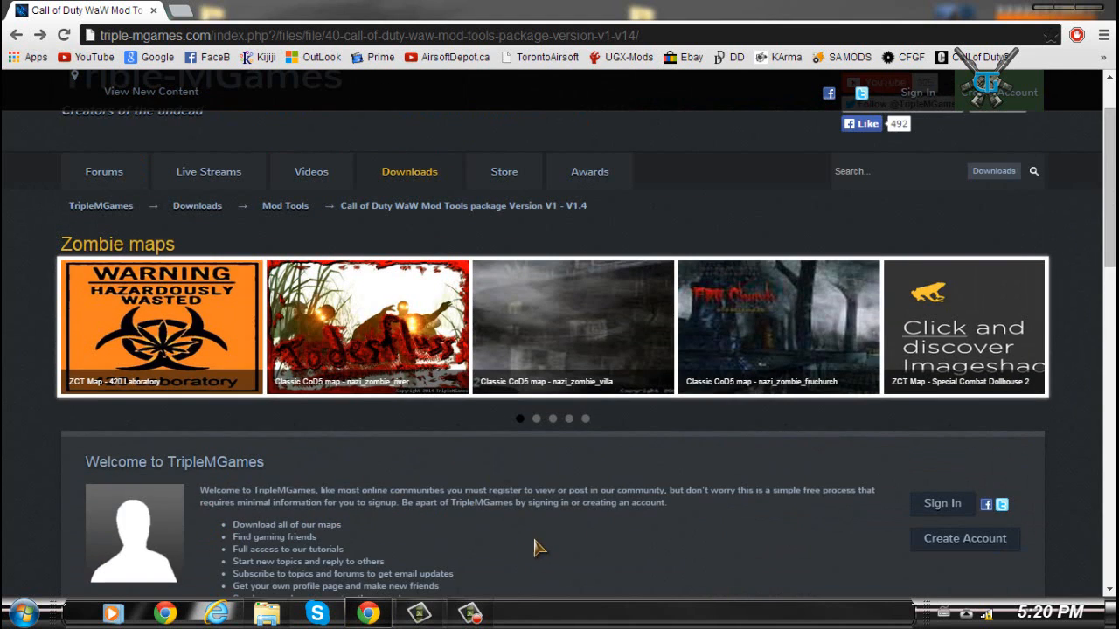
scroll(535, 546, "up", 1)
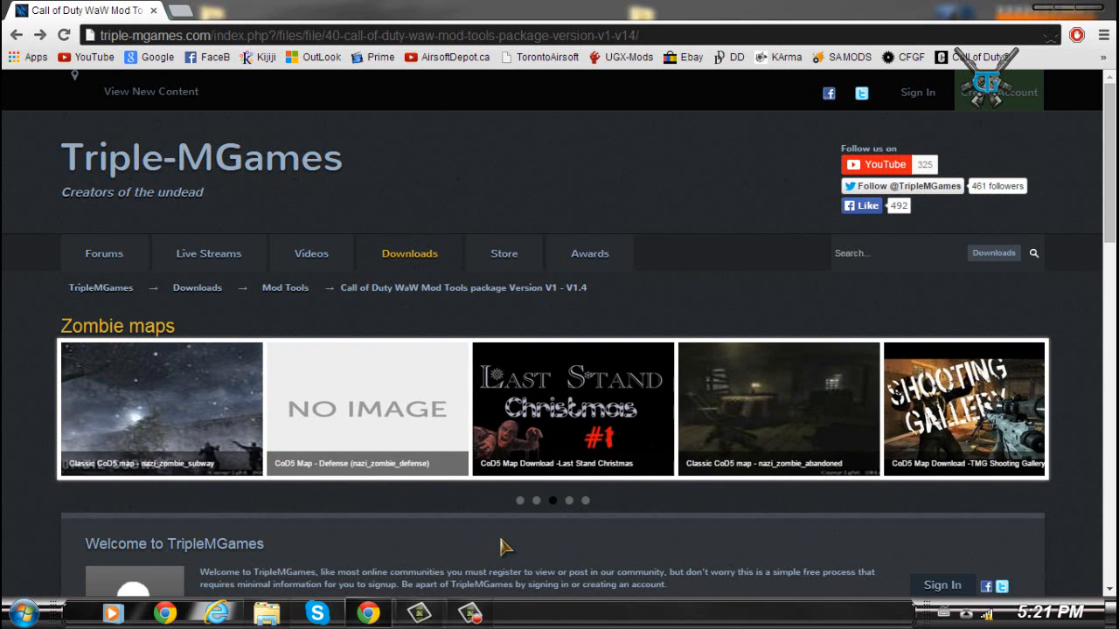
scroll(503, 547, "down", 5)
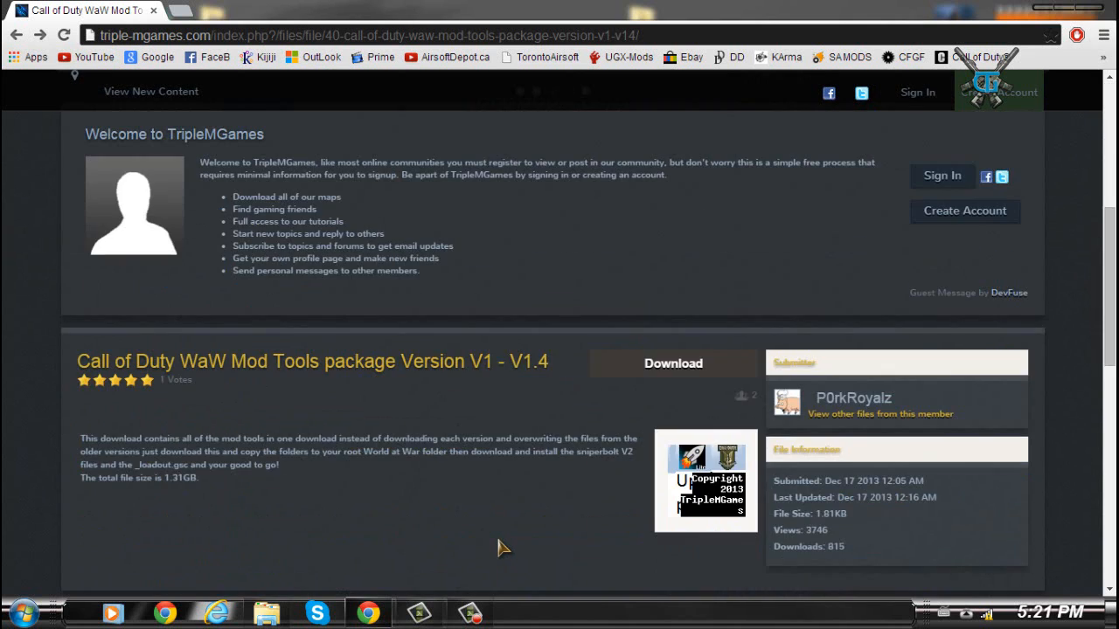
scroll(502, 547, "up", 5)
scroll(503, 546, "down", 4)
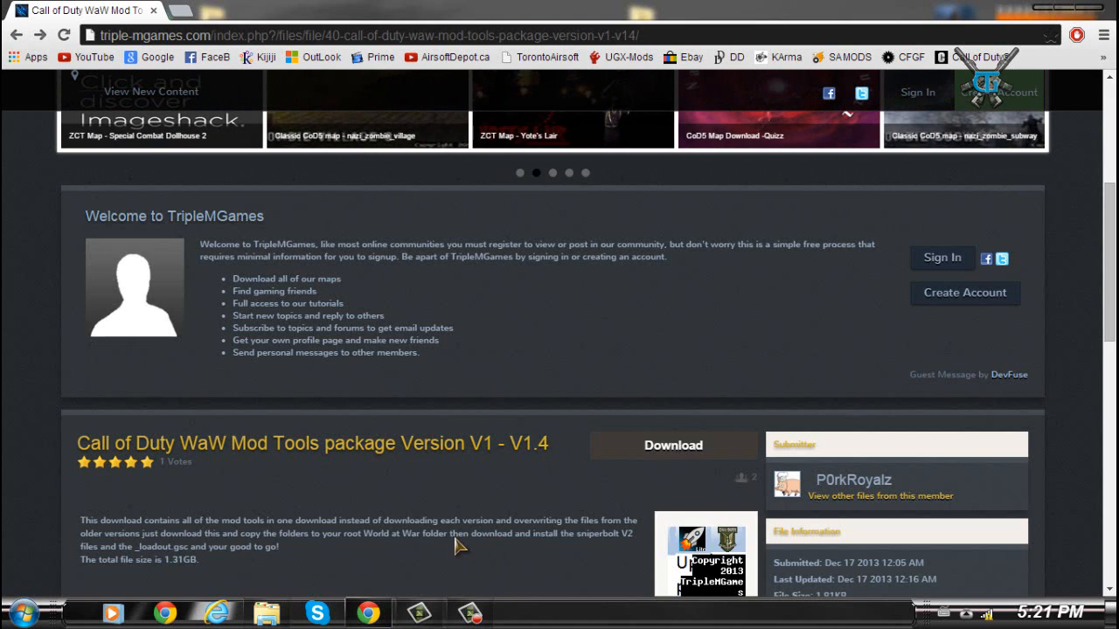
scroll(437, 551, "down", 2)
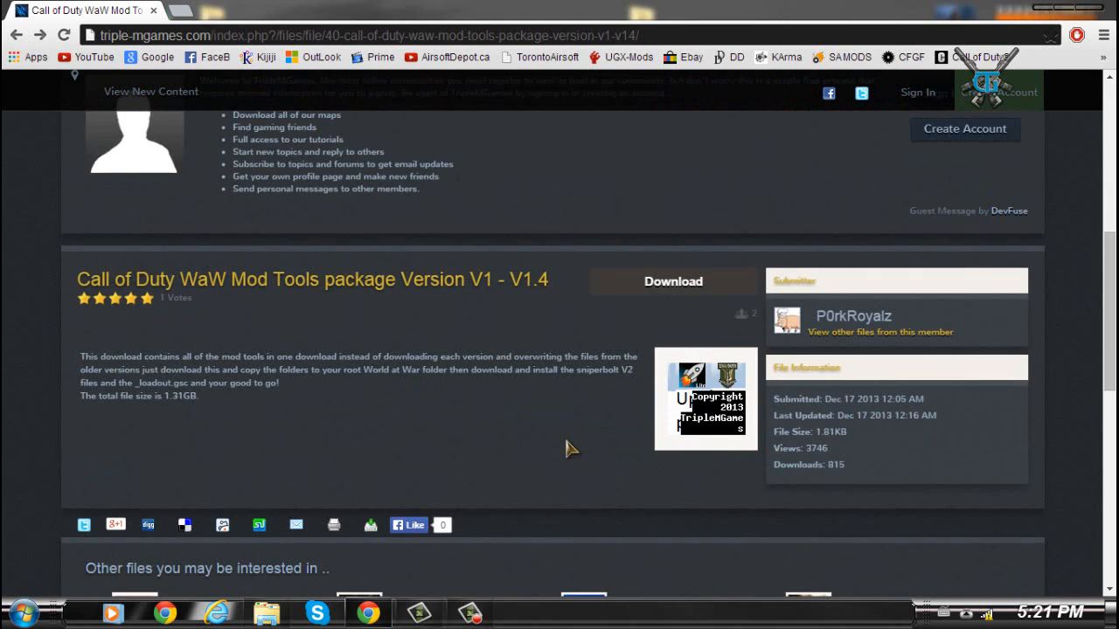
scroll(568, 446, "up", 1)
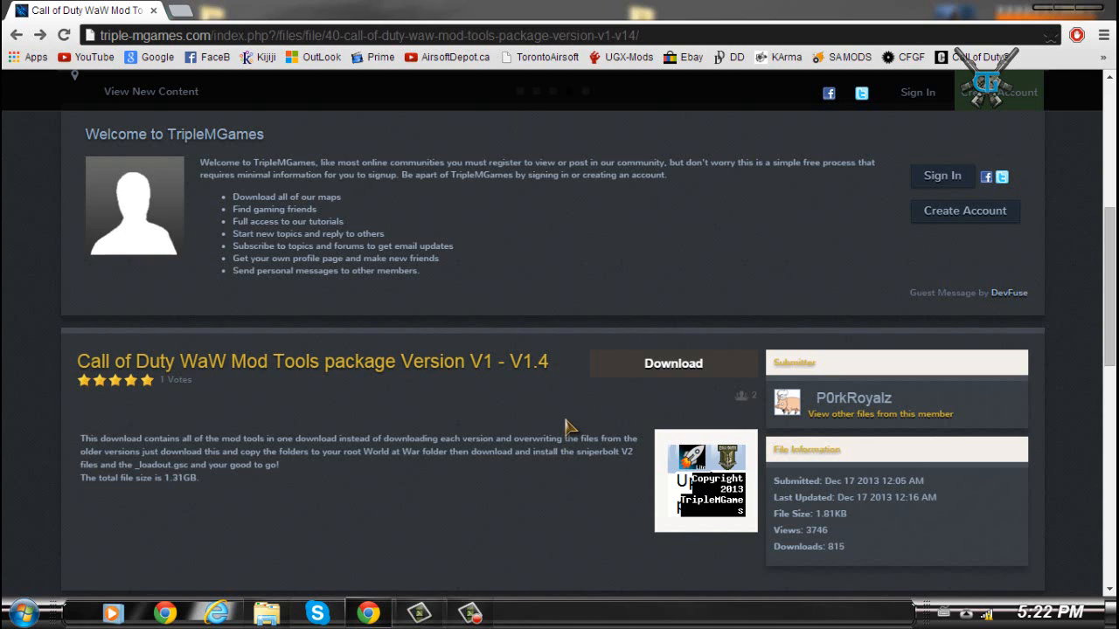
- Try to download the Call of Duty WaW Mod Tools package and go back to its file page
left_click(654, 362)
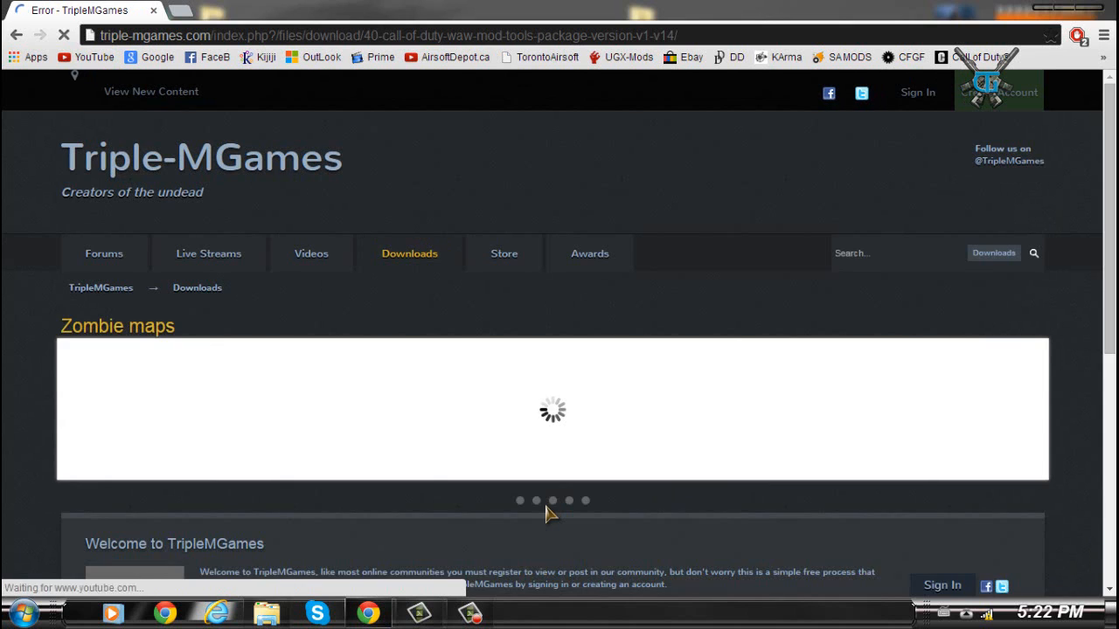
scroll(542, 520, "down", 5)
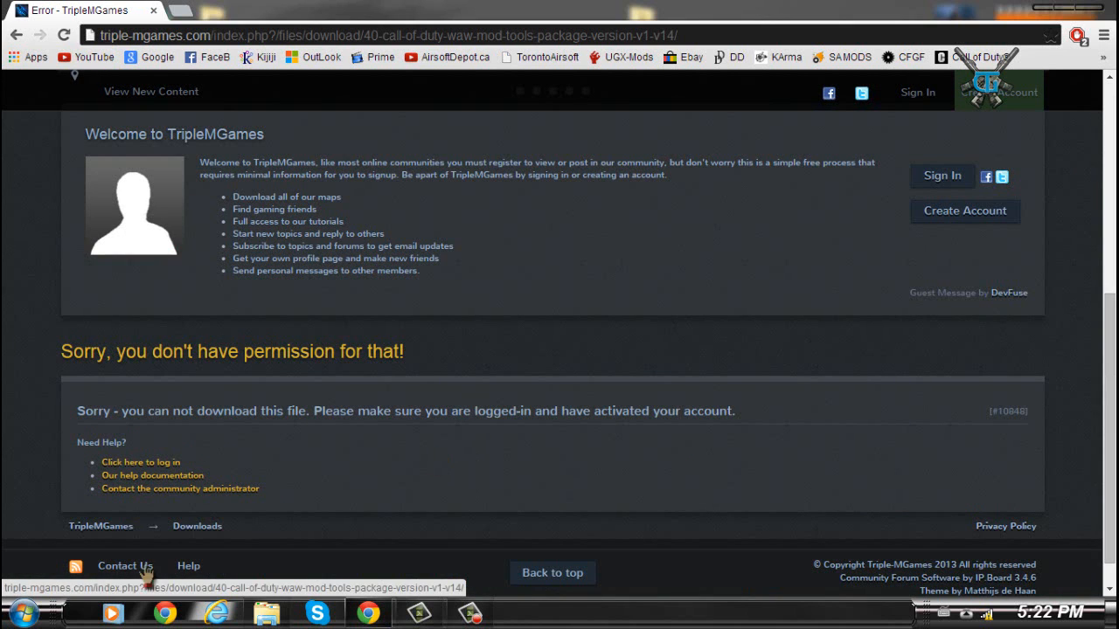
scroll(664, 420, "up", 5)
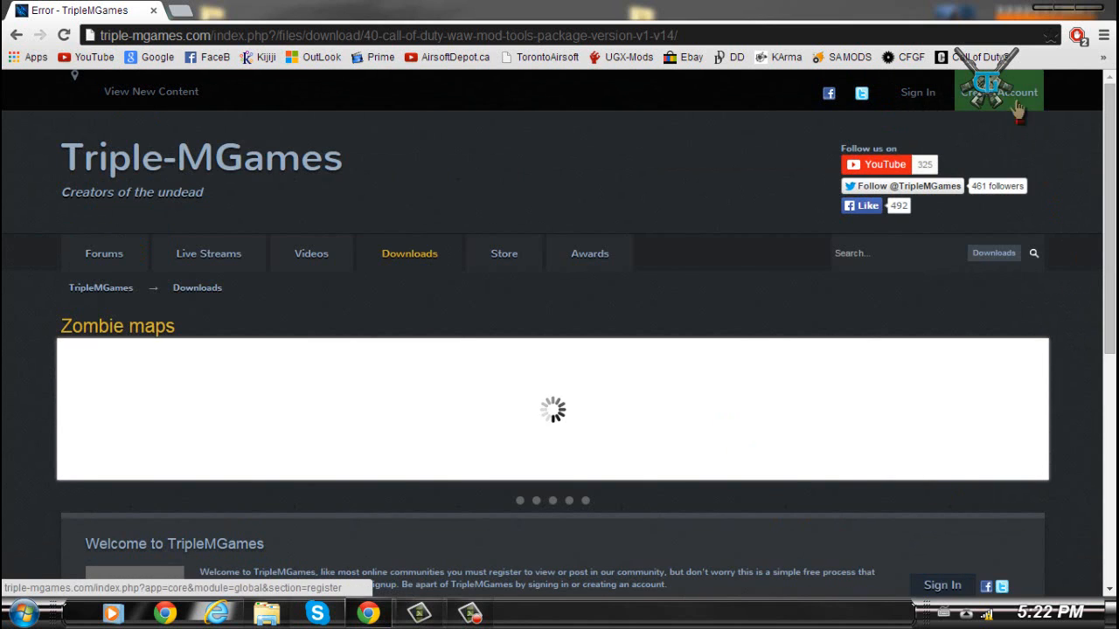
scroll(612, 444, "down", 5)
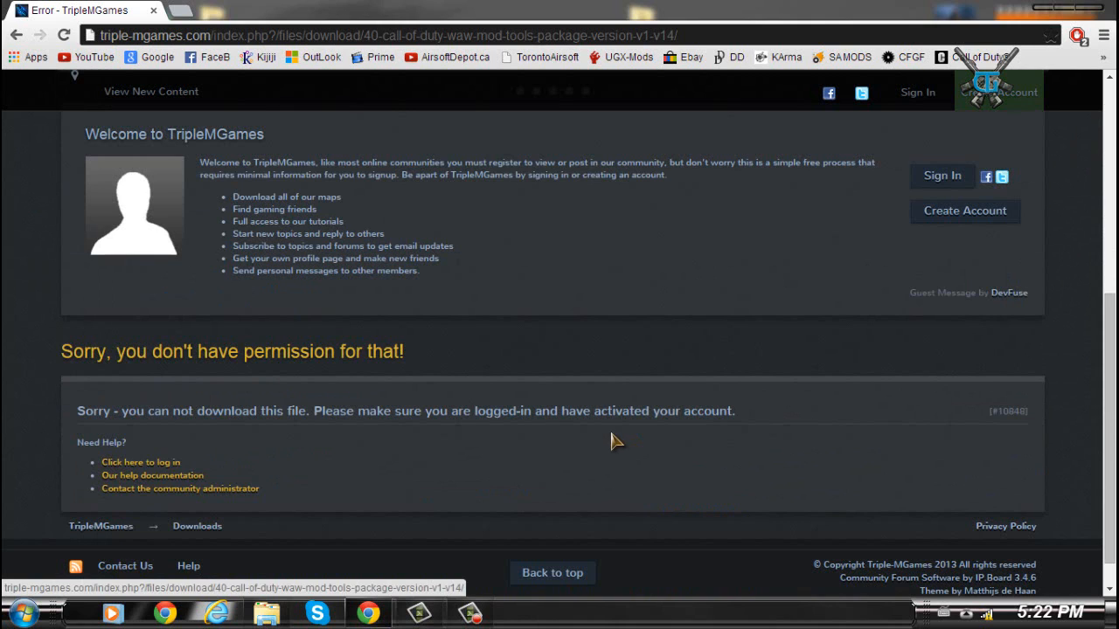
scroll(603, 414, "up", 2)
scroll(601, 420, "down", 2)
scroll(601, 424, "up", 1)
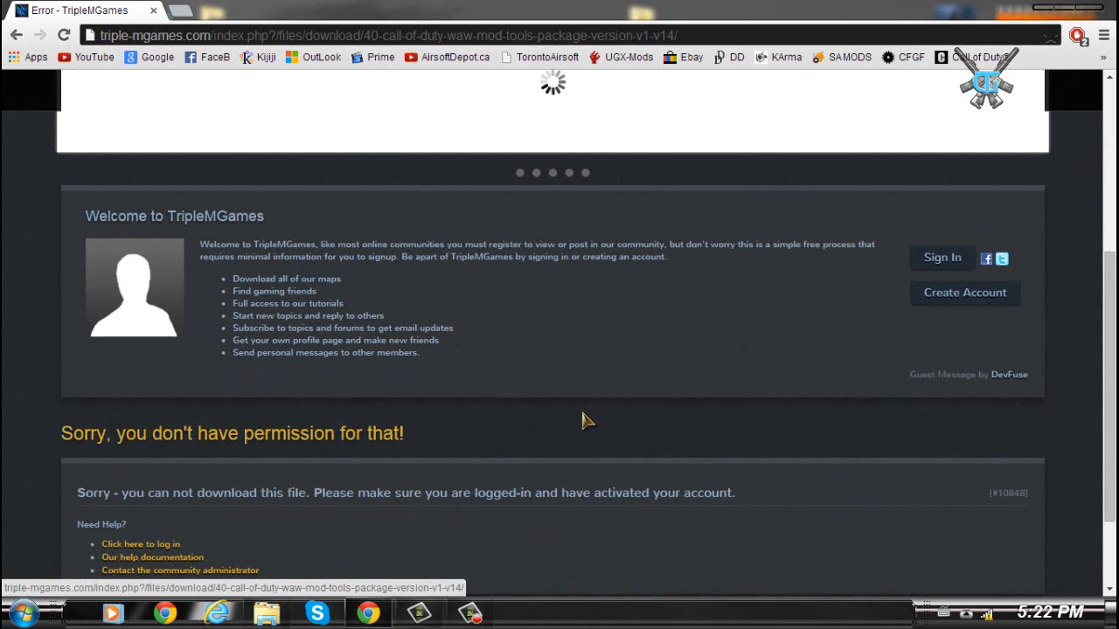
scroll(588, 421, "up", 4)
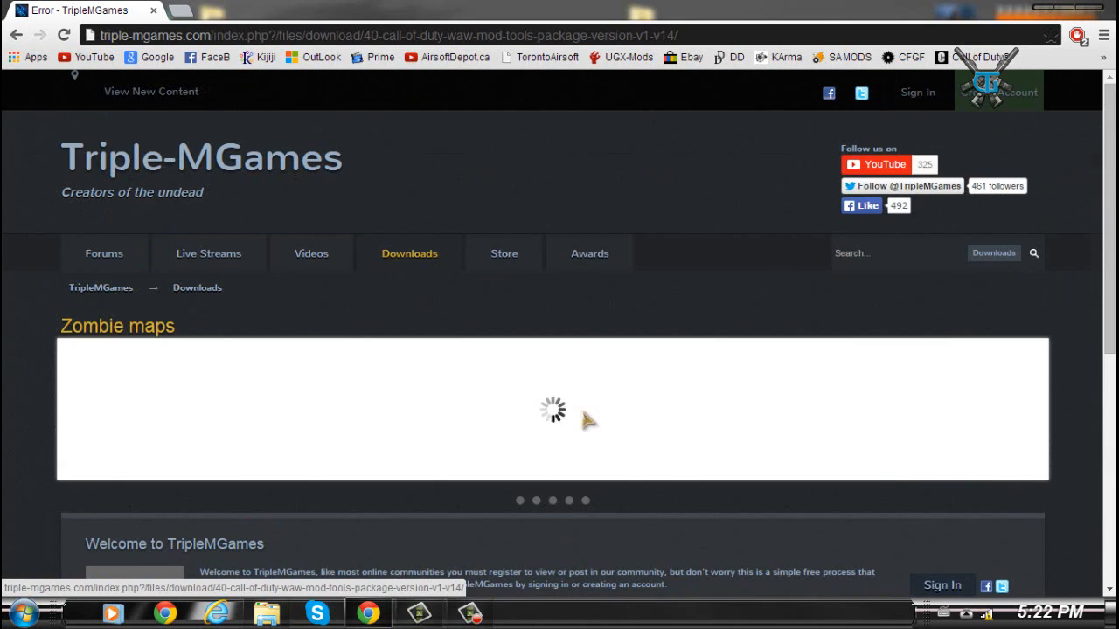
scroll(641, 581, "down", 5)
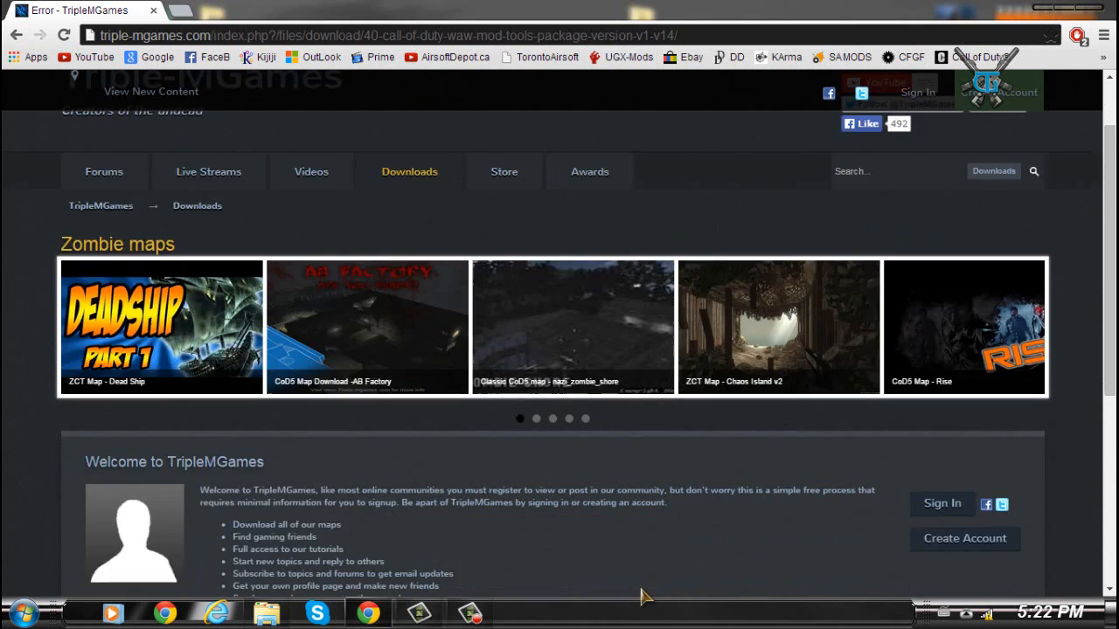
scroll(601, 447, "up", 2)
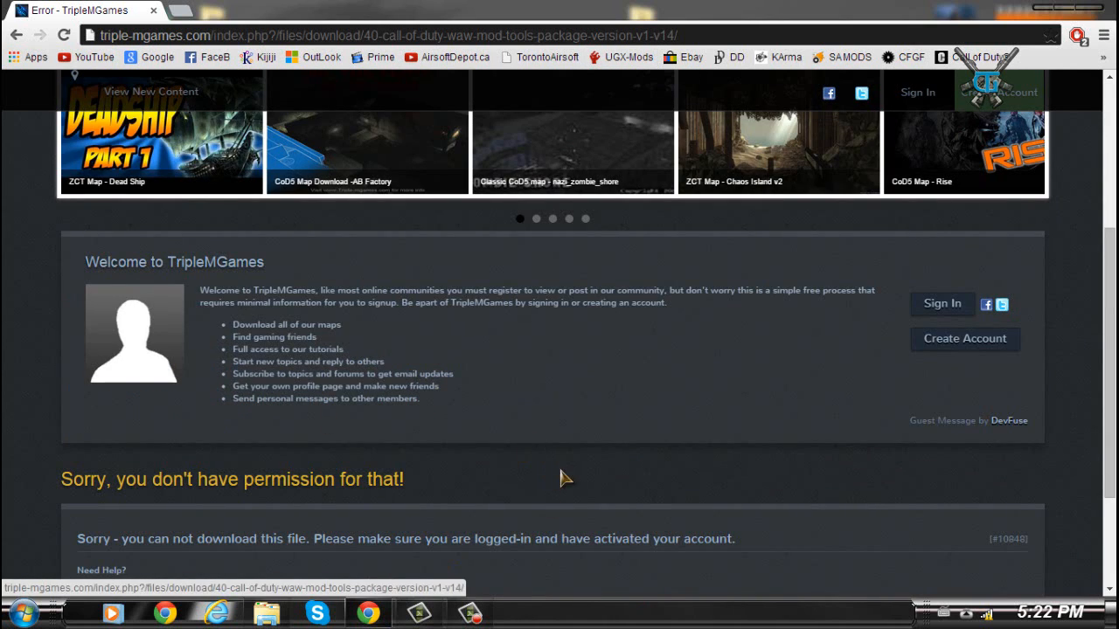
left_click(17, 40)
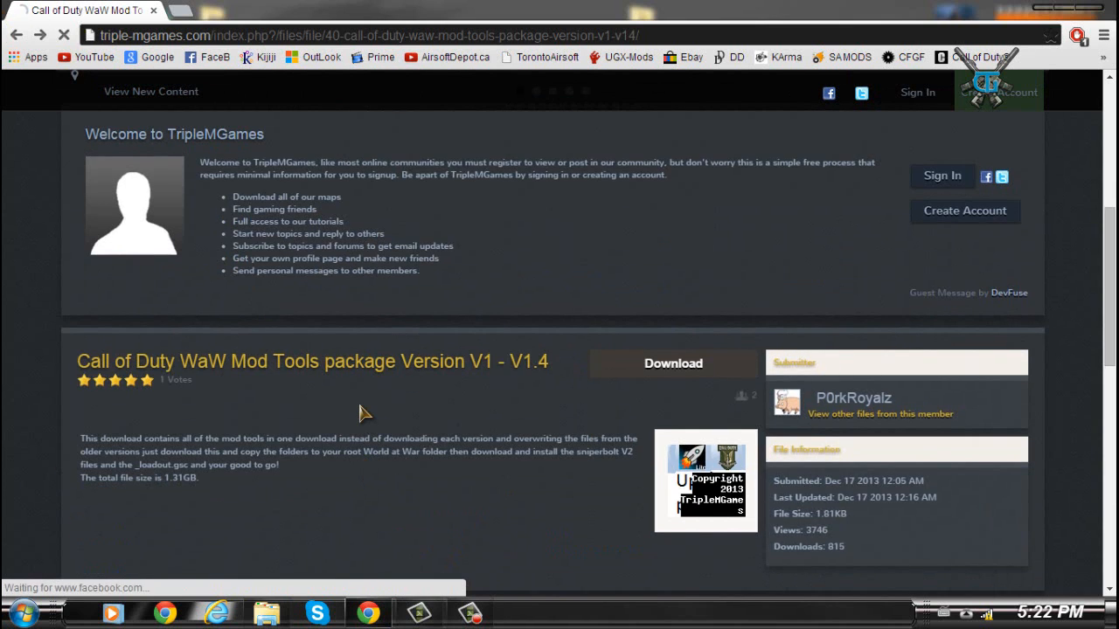
- Open the Mod Tools download category from the page's breadcrumb trail
scroll(378, 408, "up", 4)
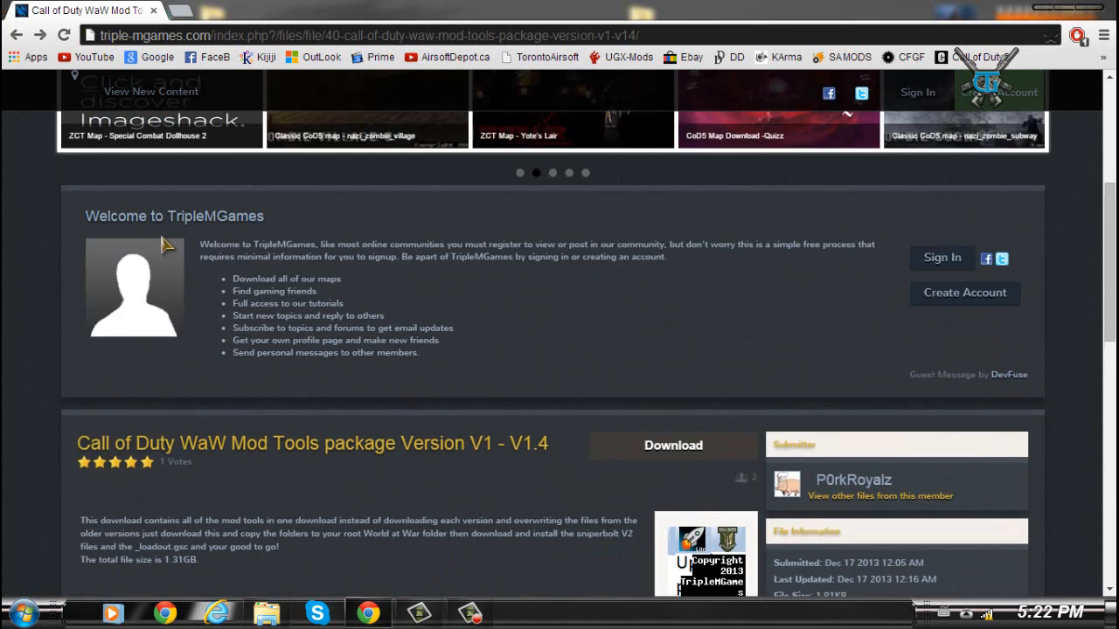
scroll(275, 339, "down", 3)
scroll(275, 340, "up", 2)
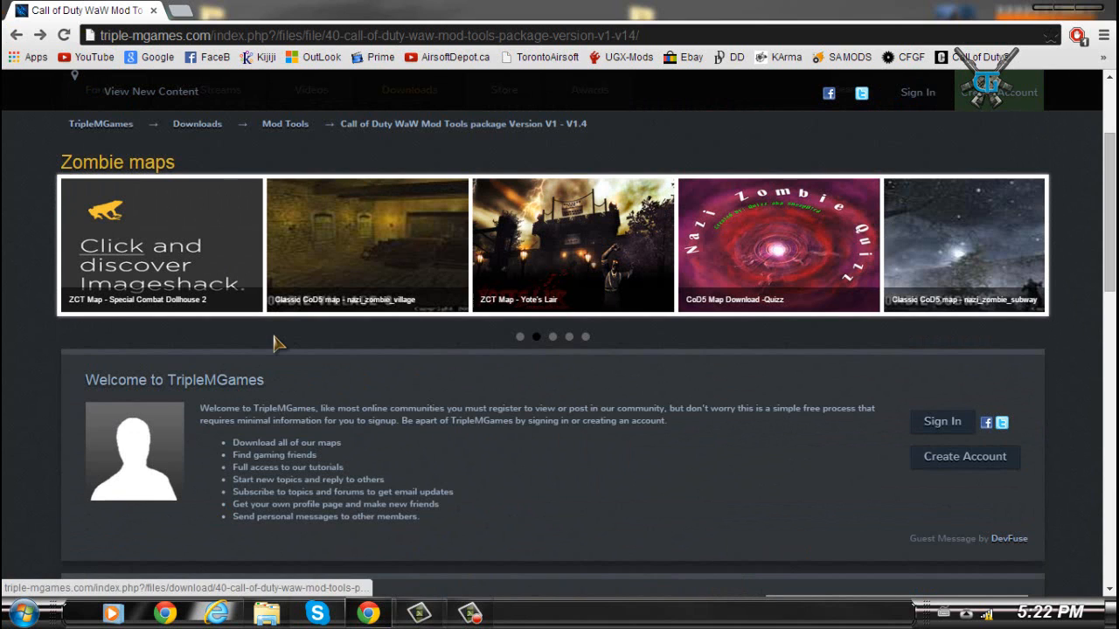
left_click(279, 142)
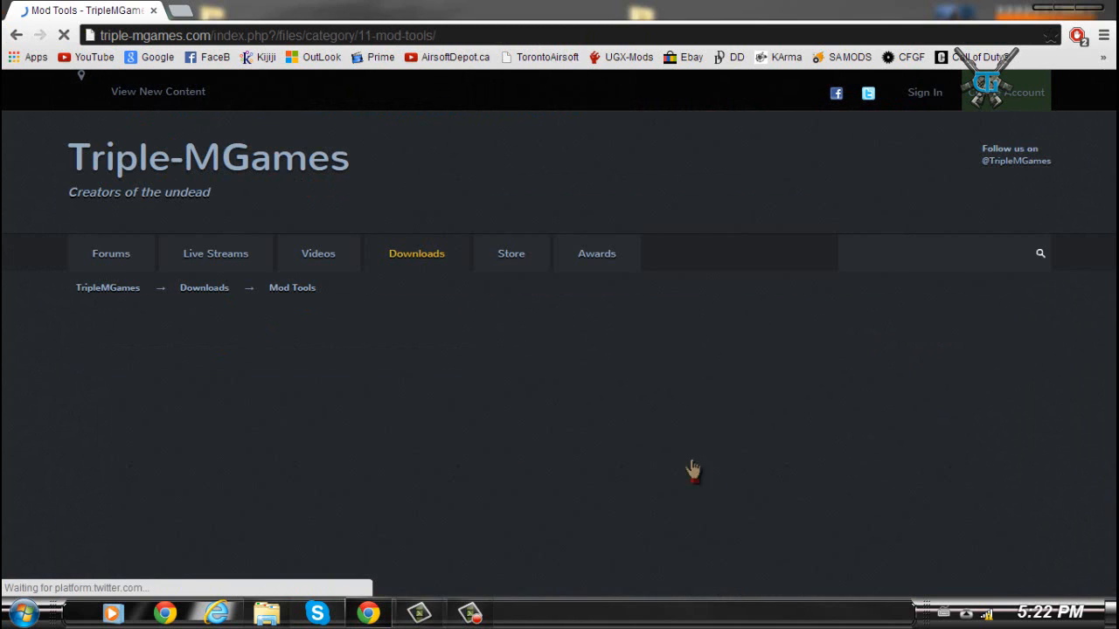
- Open the Mr Hankey's Script Placer file page and scroll to its description and download section
scroll(440, 504, "down", 6)
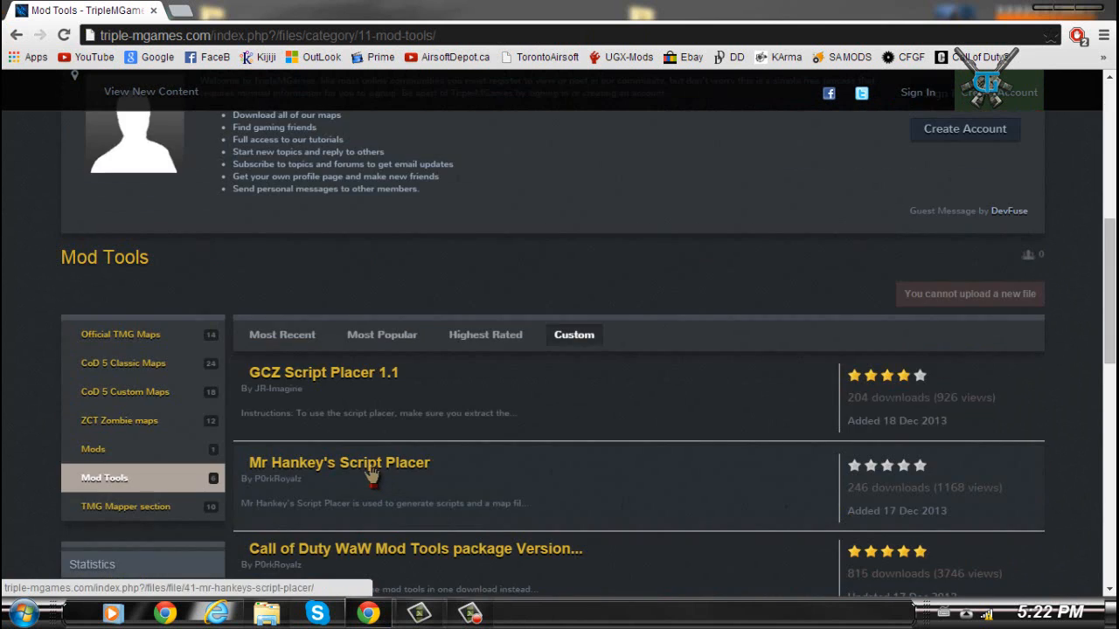
scroll(372, 472, "down", 2)
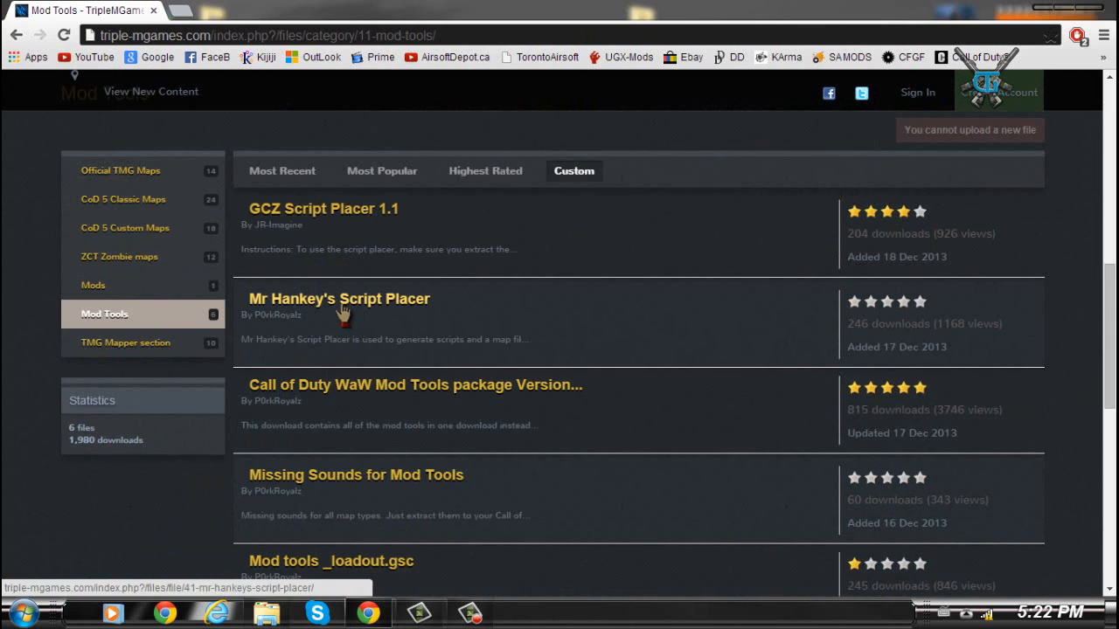
left_click(340, 302)
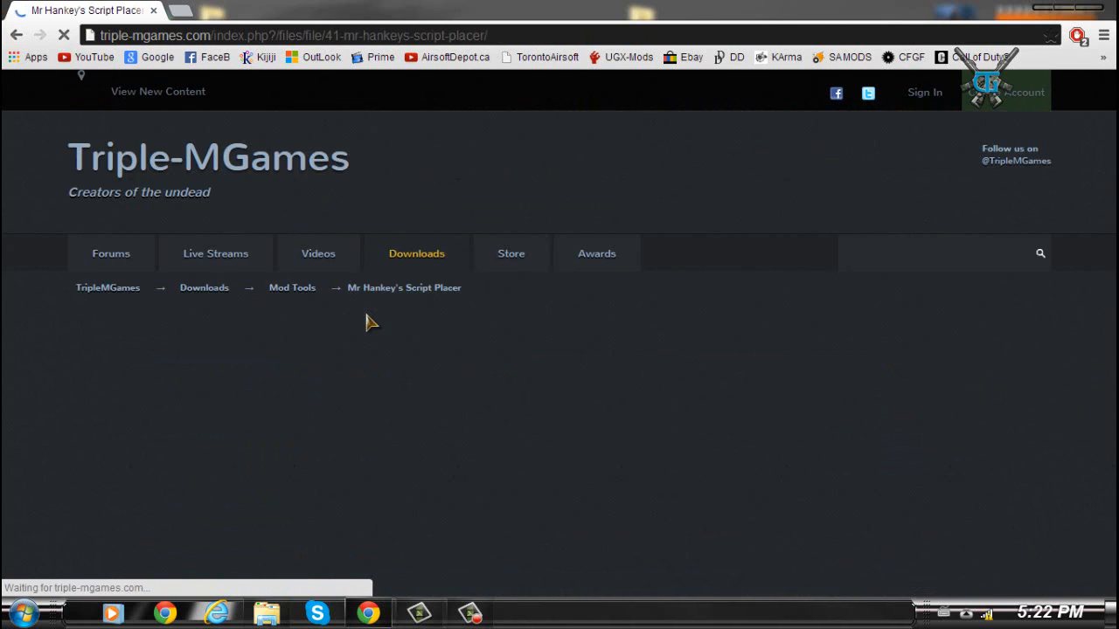
scroll(629, 481, "down", 2)
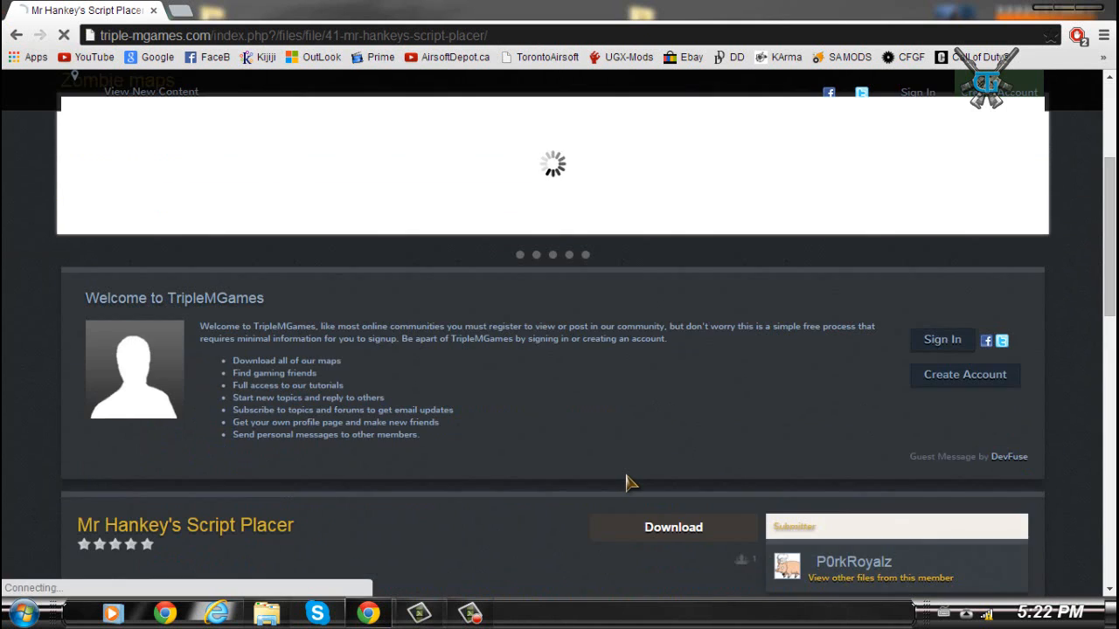
scroll(621, 482, "down", 2)
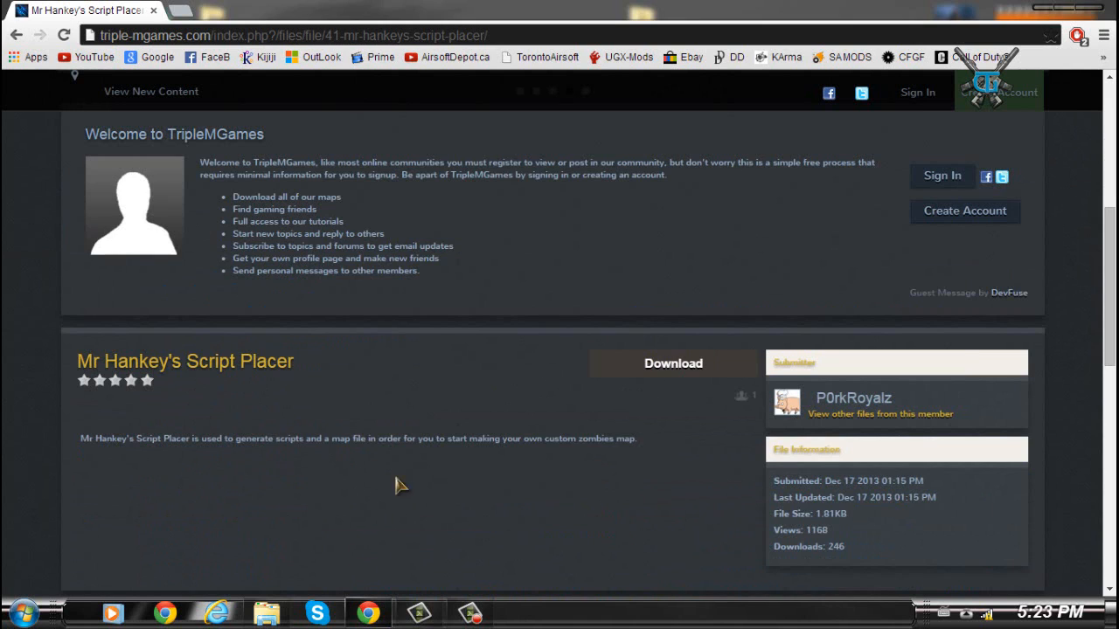
- Minimize the browser and briefly open the COD TOOLS desktop folder to inspect the mod tools ZIP archive
left_click(1045, 9)
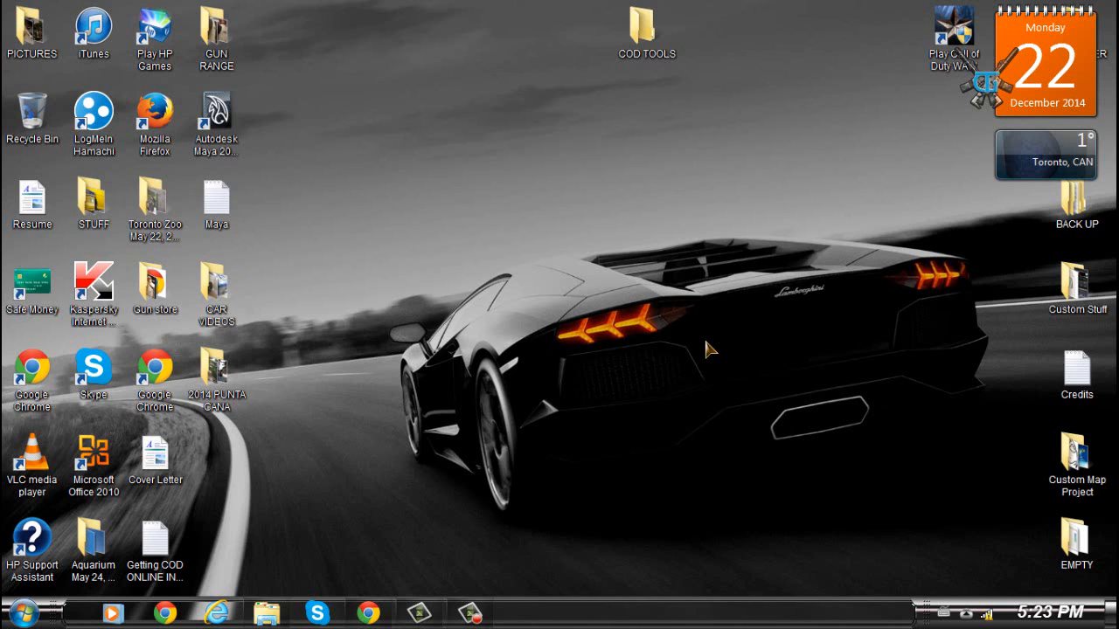
double_click(645, 30)
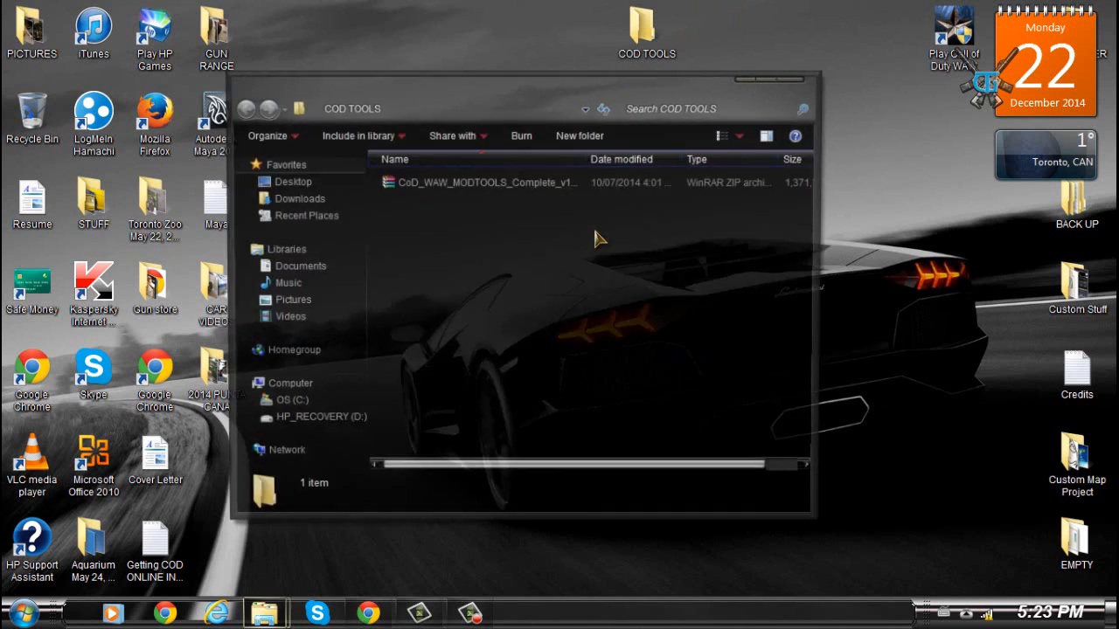
left_click(490, 182)
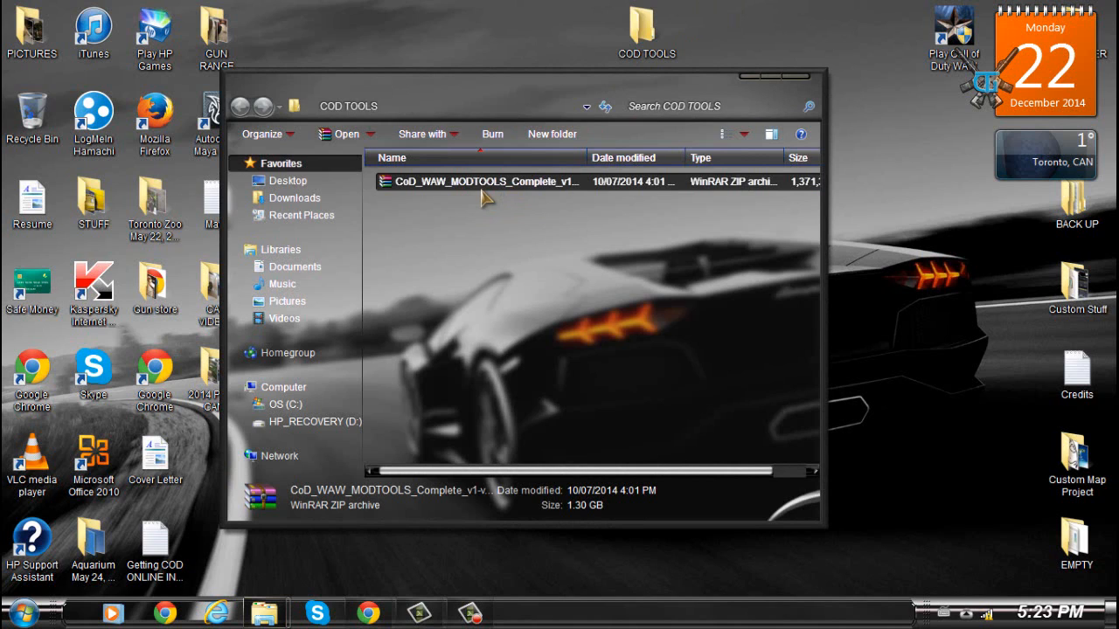
left_click(498, 219)
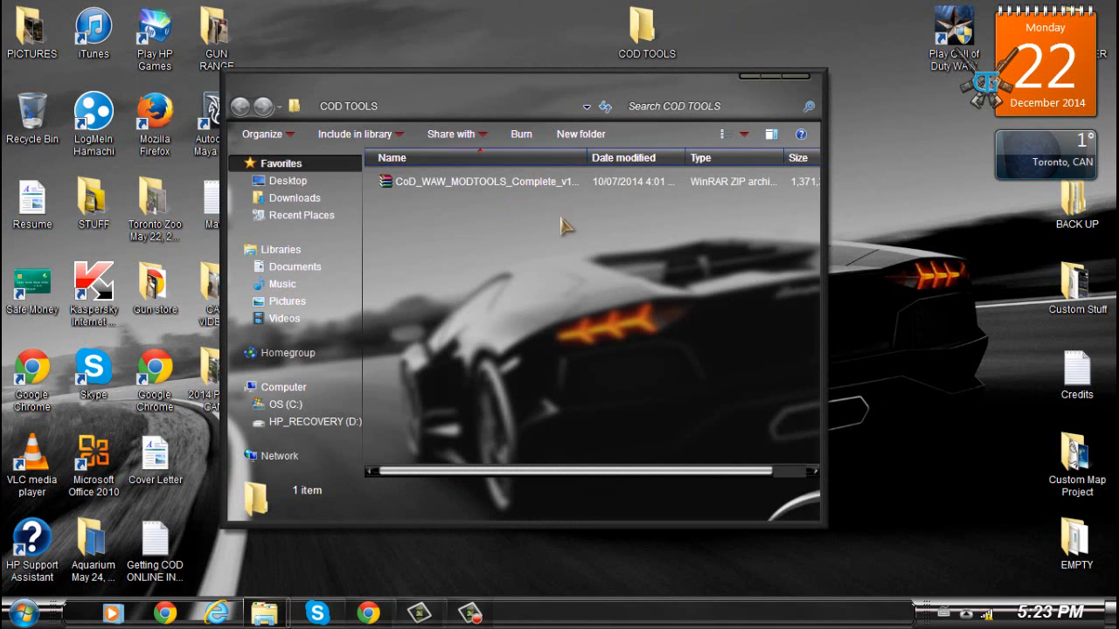
left_click(750, 76)
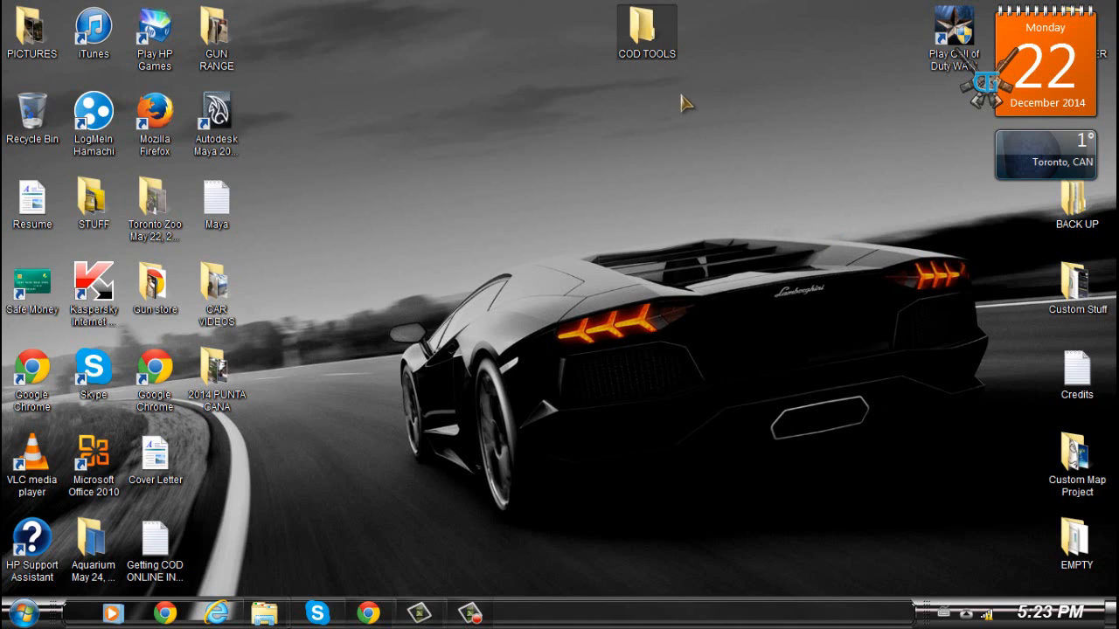
left_click(650, 120)
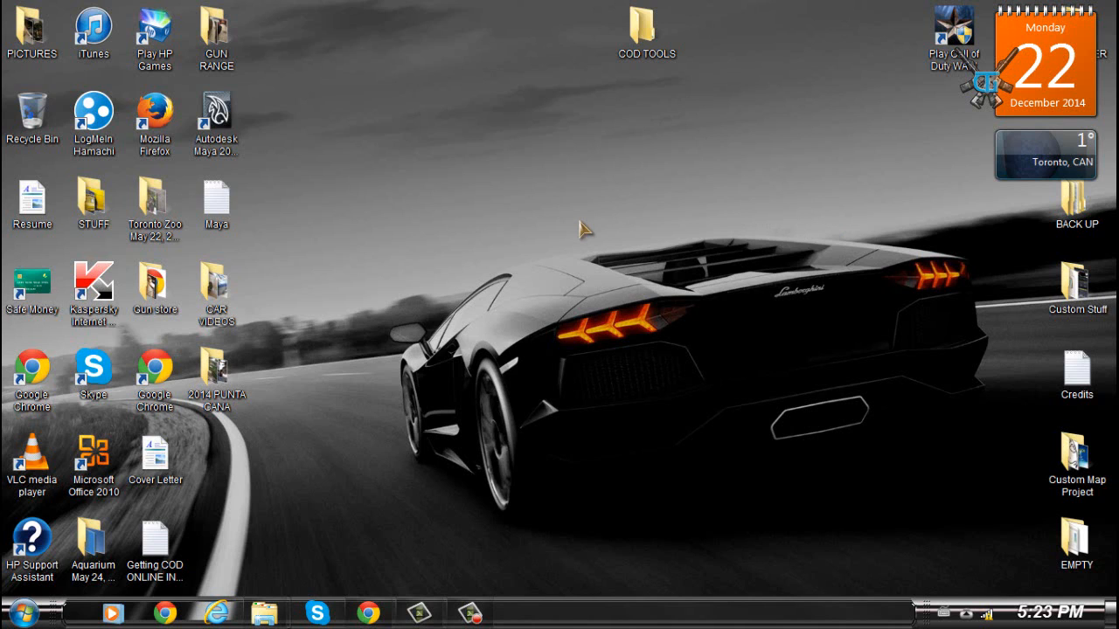
- Reopen the COD TOOLS folder and show the options menu for the CoD_WAW_MODTOOLS_Complete ZIP archive
double_click(622, 40)
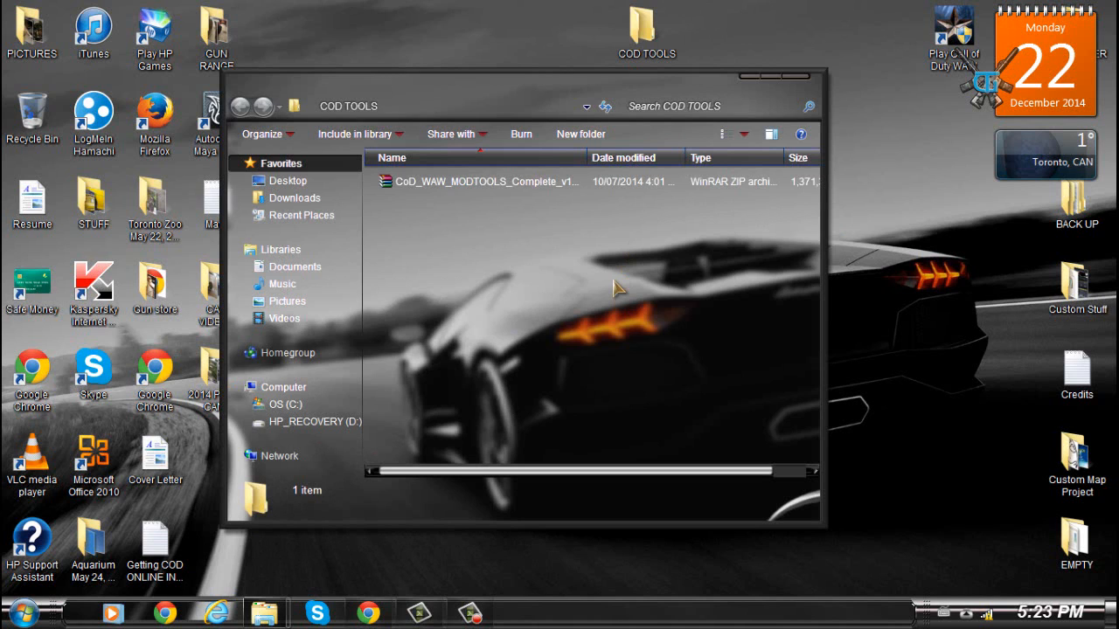
left_click(476, 184)
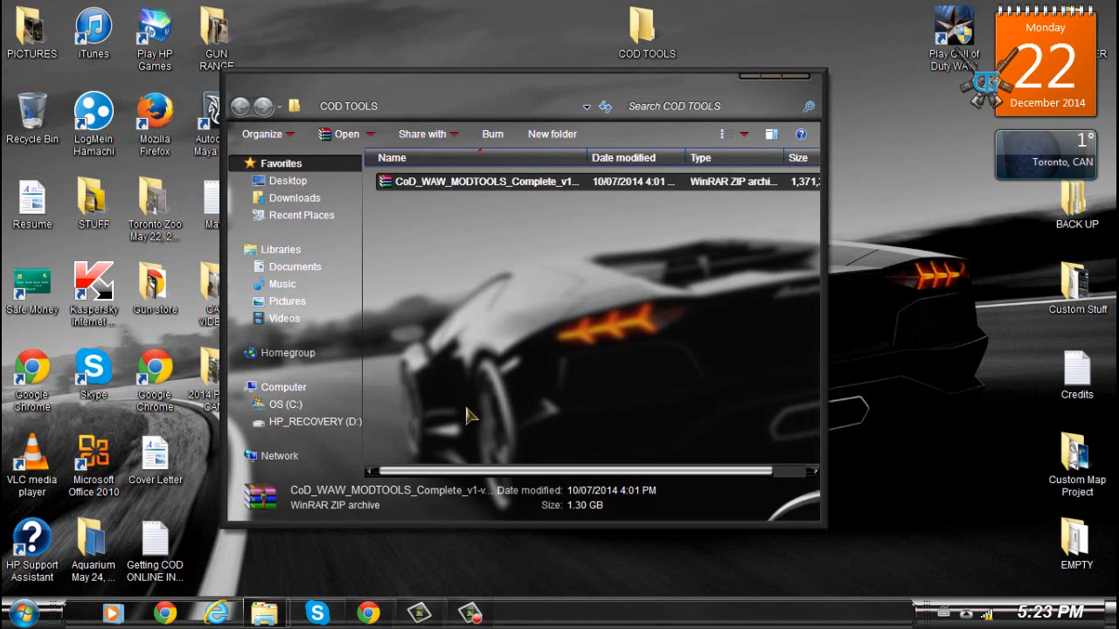
left_click(666, 262)
right_click(453, 181)
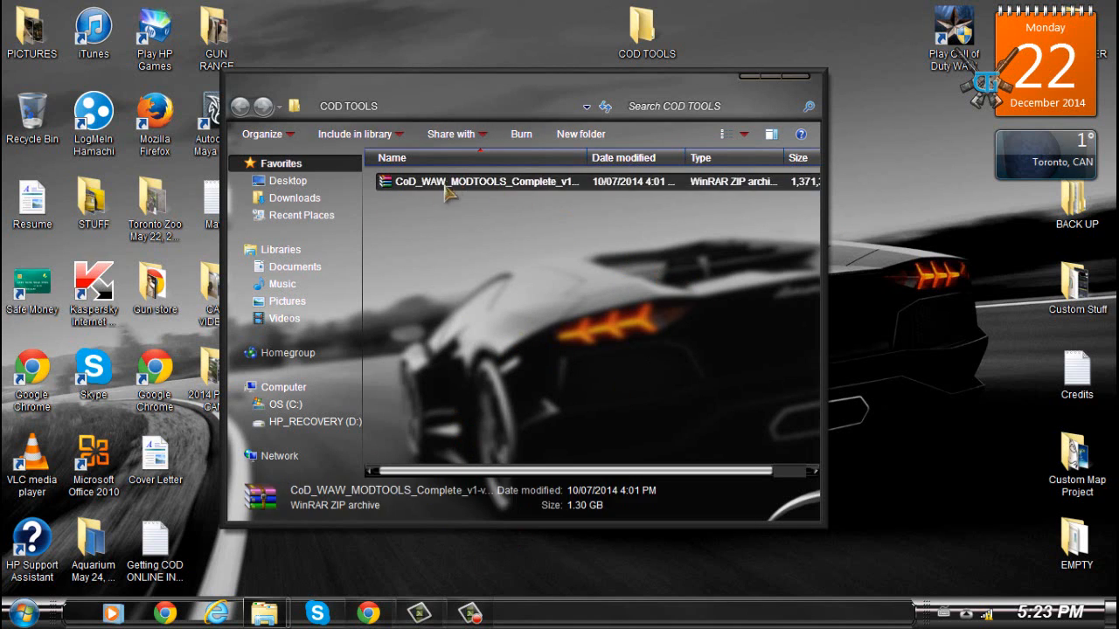
left_click(404, 250)
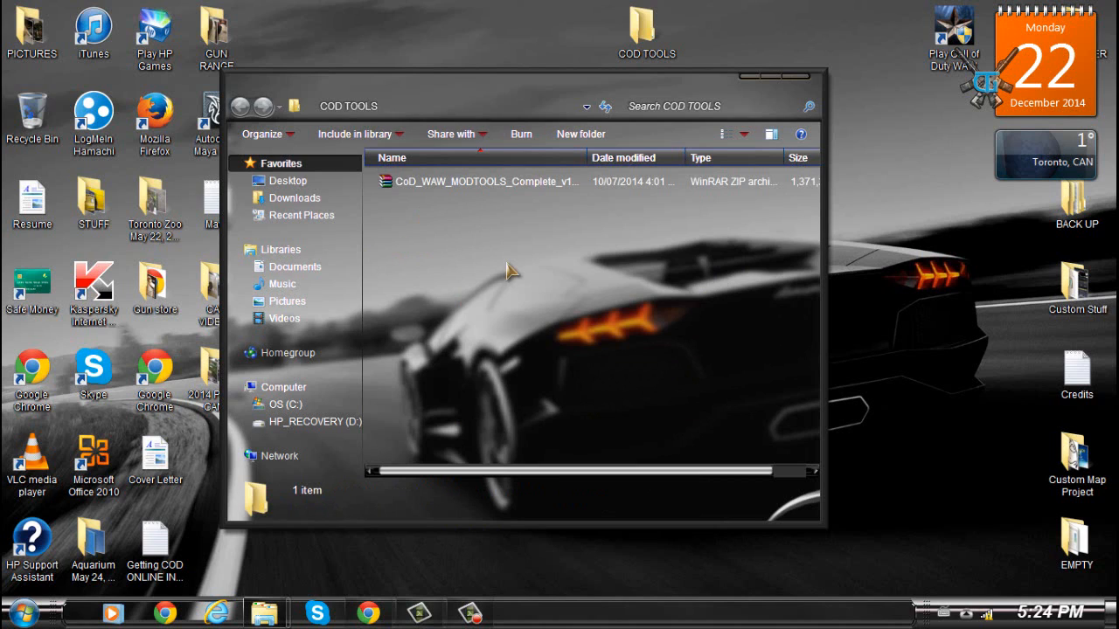
left_click_drag(467, 480, 628, 476)
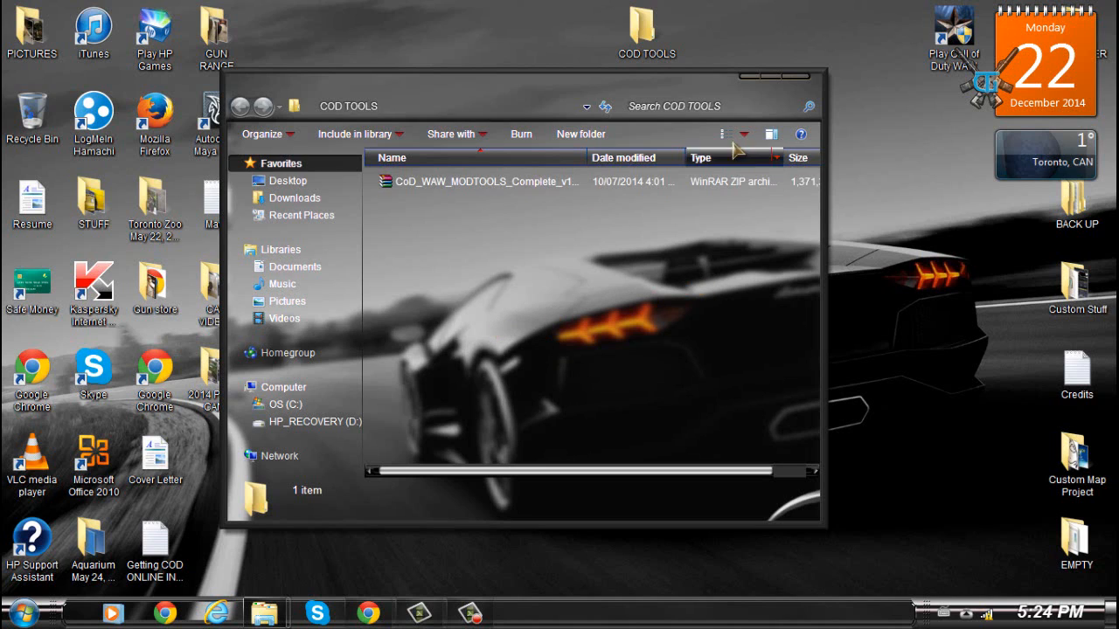
left_click(787, 76)
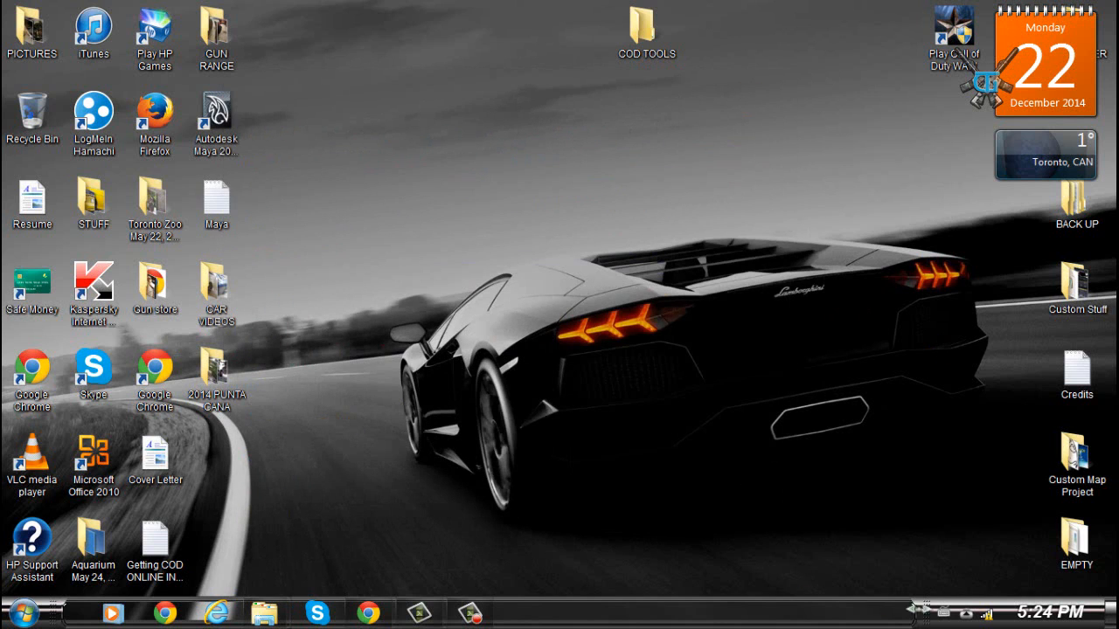
mouse_move(269, 621)
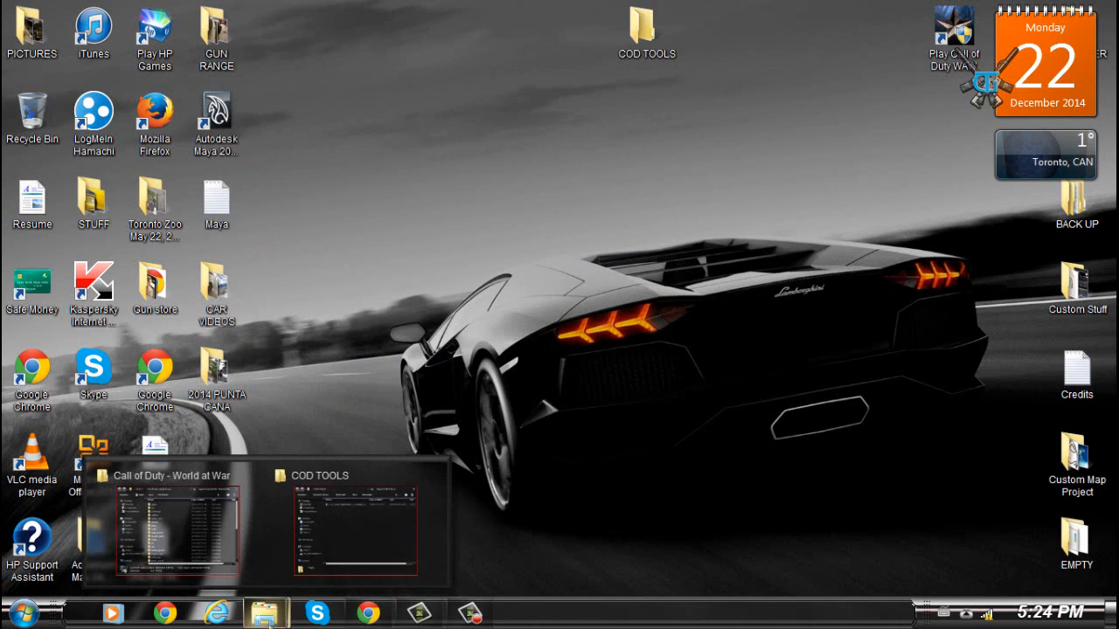
left_click(356, 525)
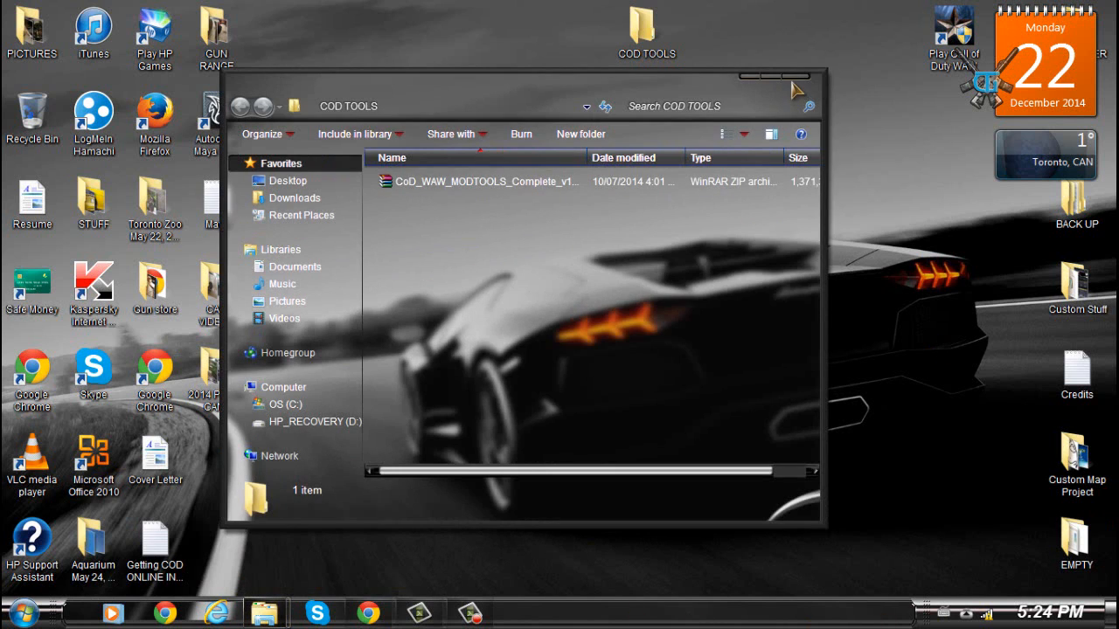
left_click(793, 79)
- Open the EMPTY desktop folder and browse into the extracted CoD_WAW_MODTOOLS_Complete_v1-v1.4 folder to inspect its contents
double_click(1075, 542)
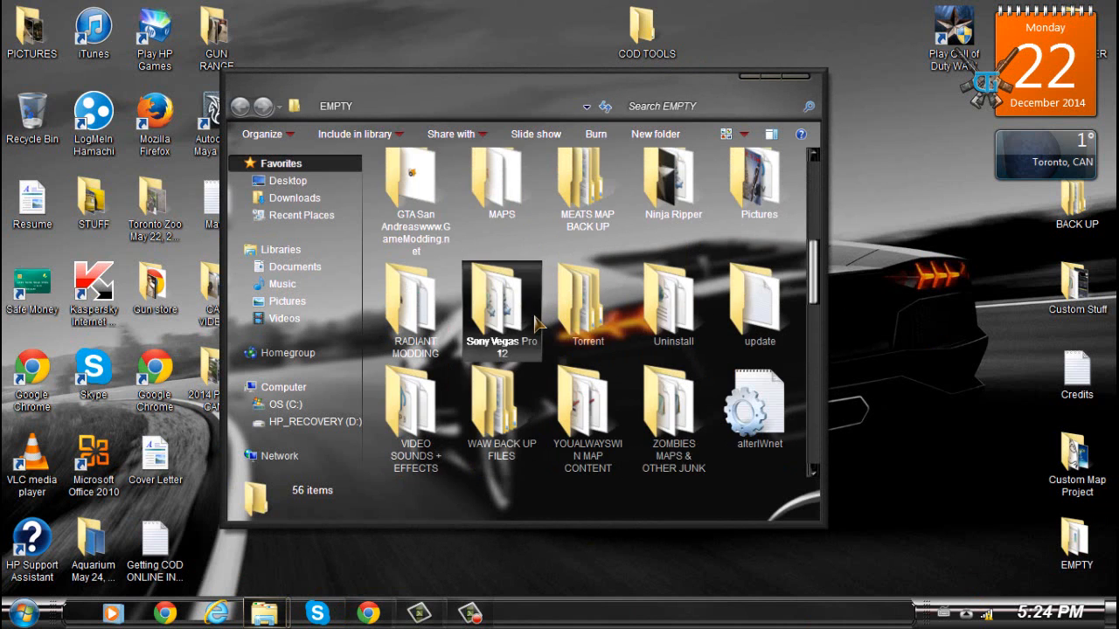
scroll(535, 323, "up", 5)
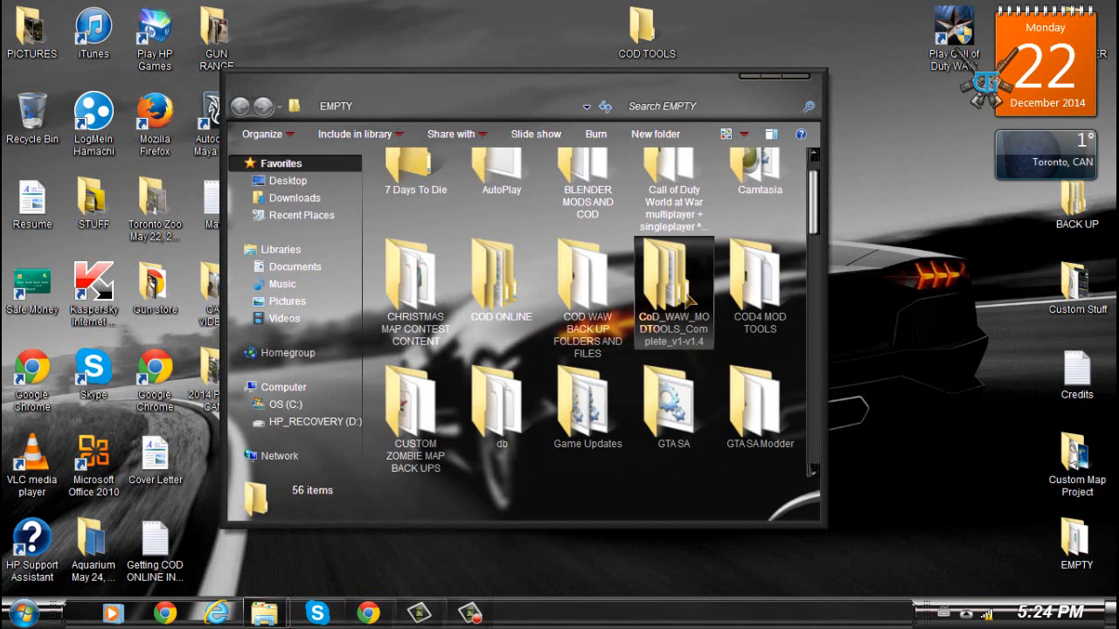
double_click(687, 300)
left_click(248, 105)
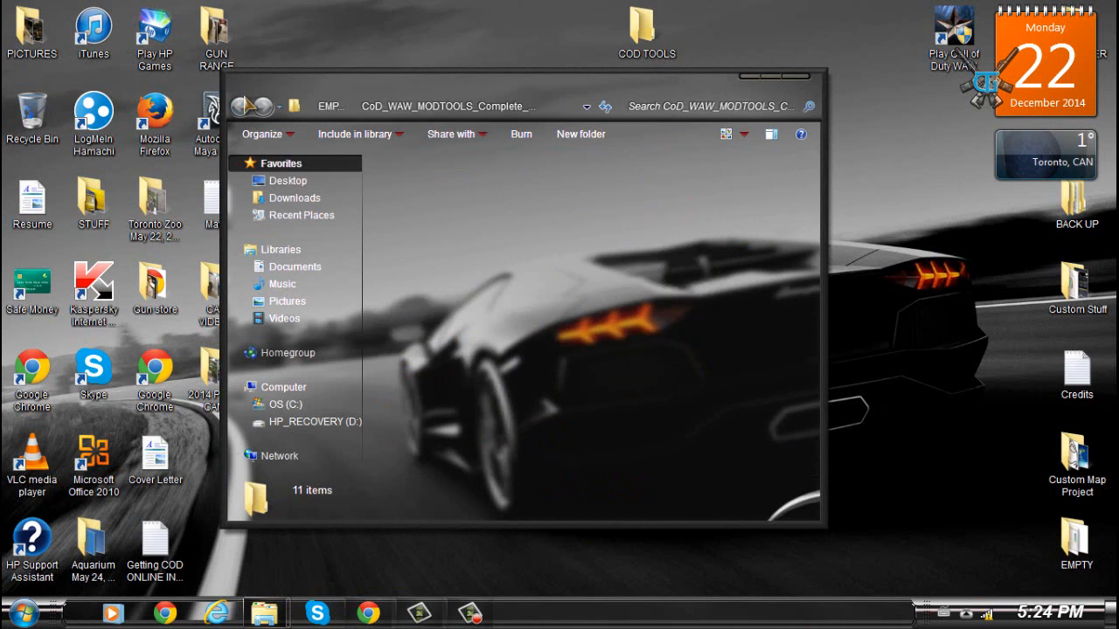
scroll(690, 367, "down", 3)
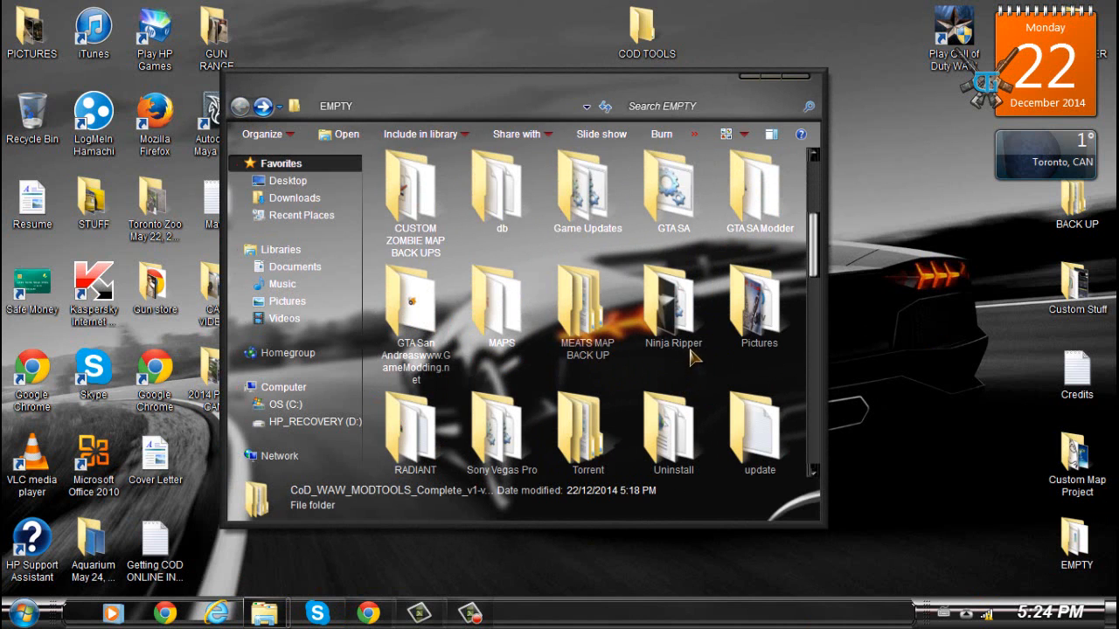
scroll(690, 357, "up", 3)
scroll(690, 356, "down", 10)
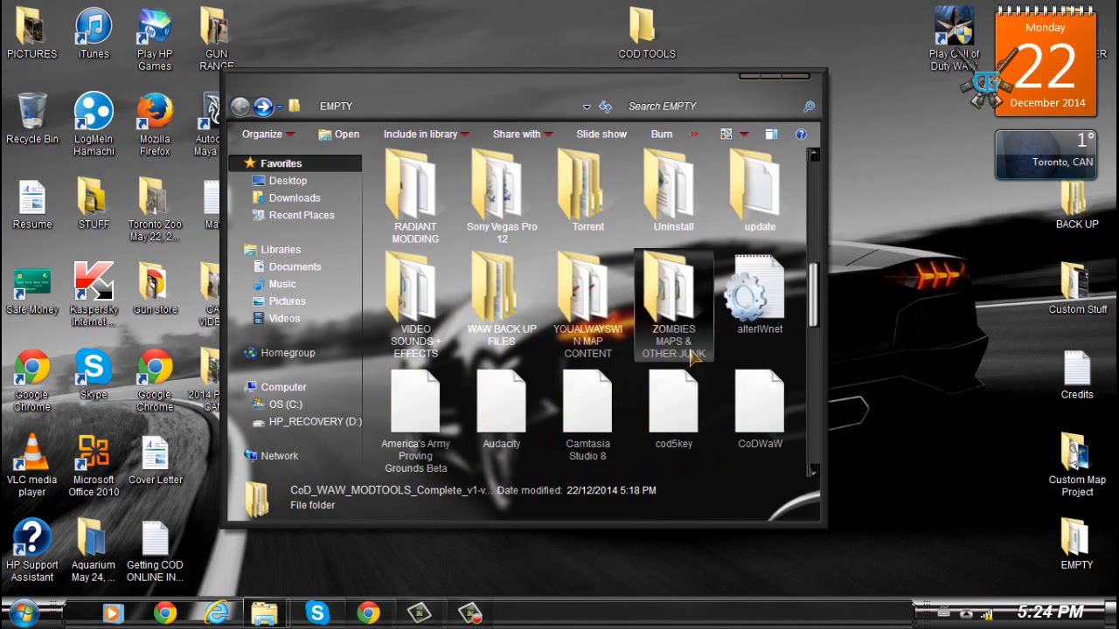
scroll(704, 400, "up", 5)
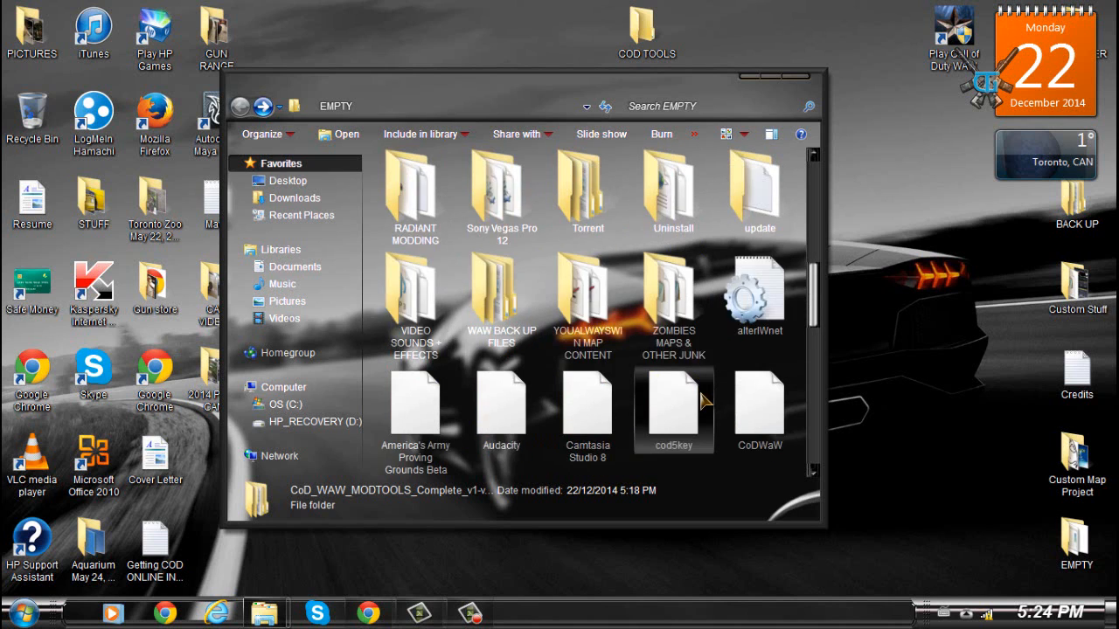
scroll(705, 400, "up", 2)
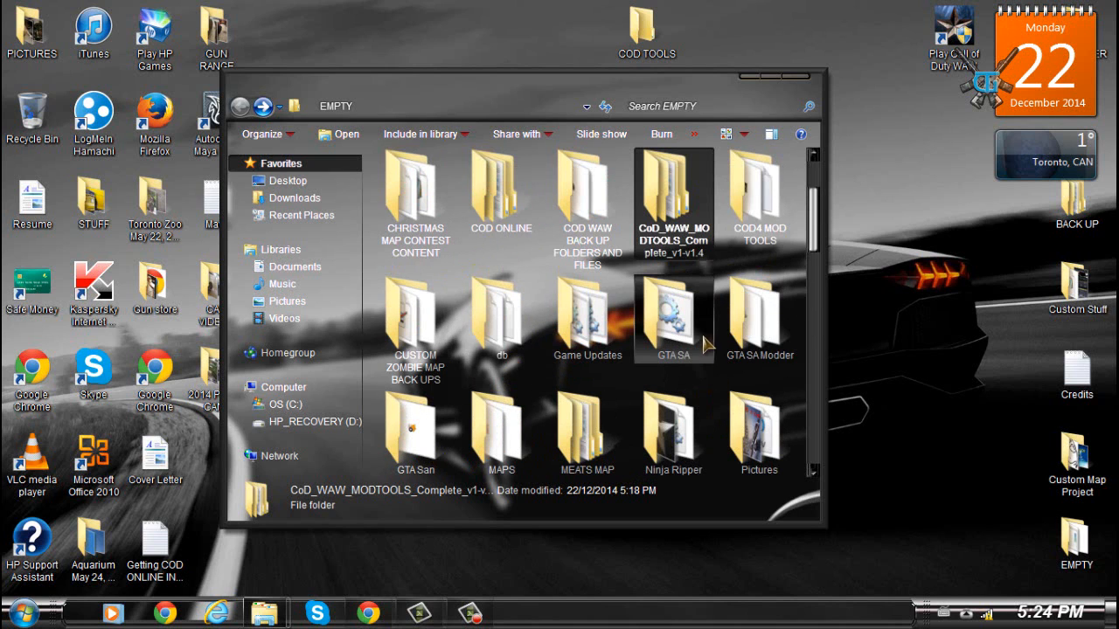
double_click(695, 229)
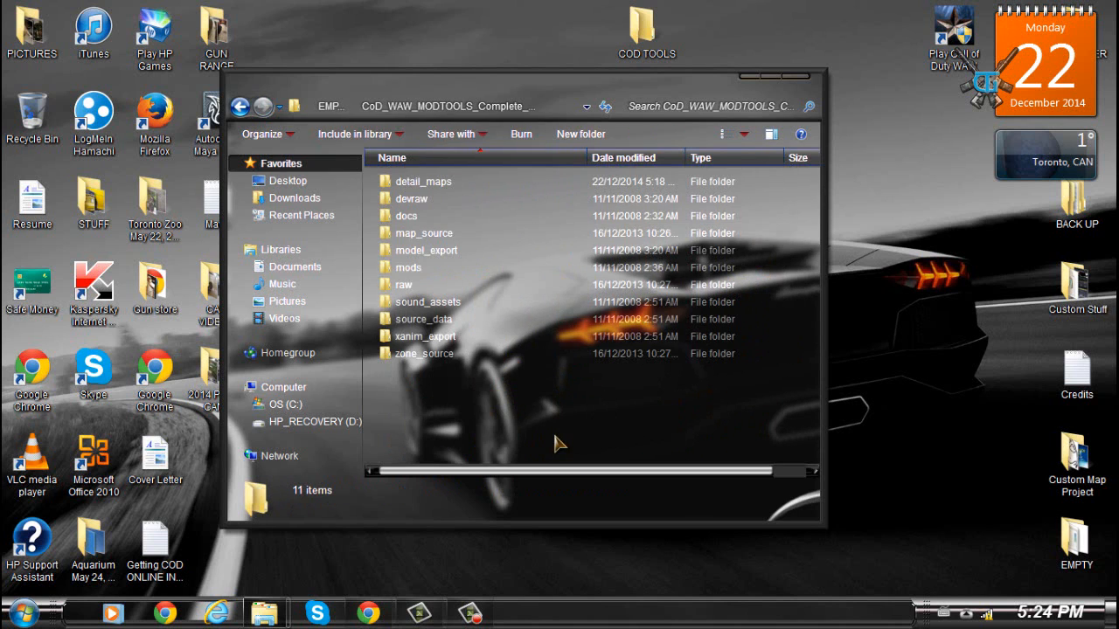
left_click(239, 106)
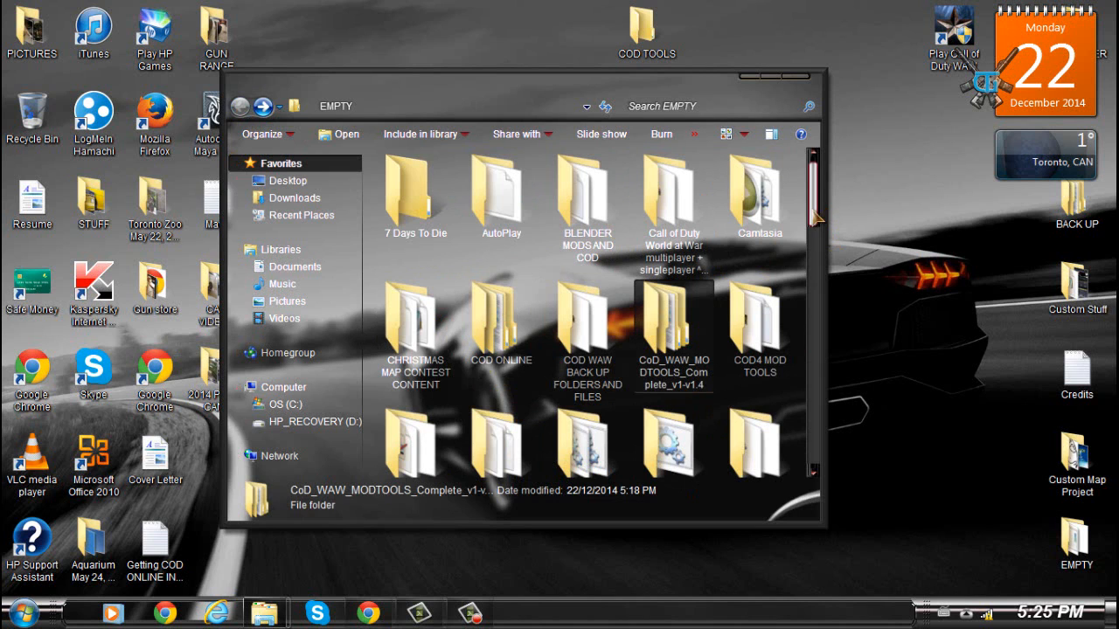
- Switch to the Call of Duty - World at War install folder window
scroll(813, 218, "down", 2)
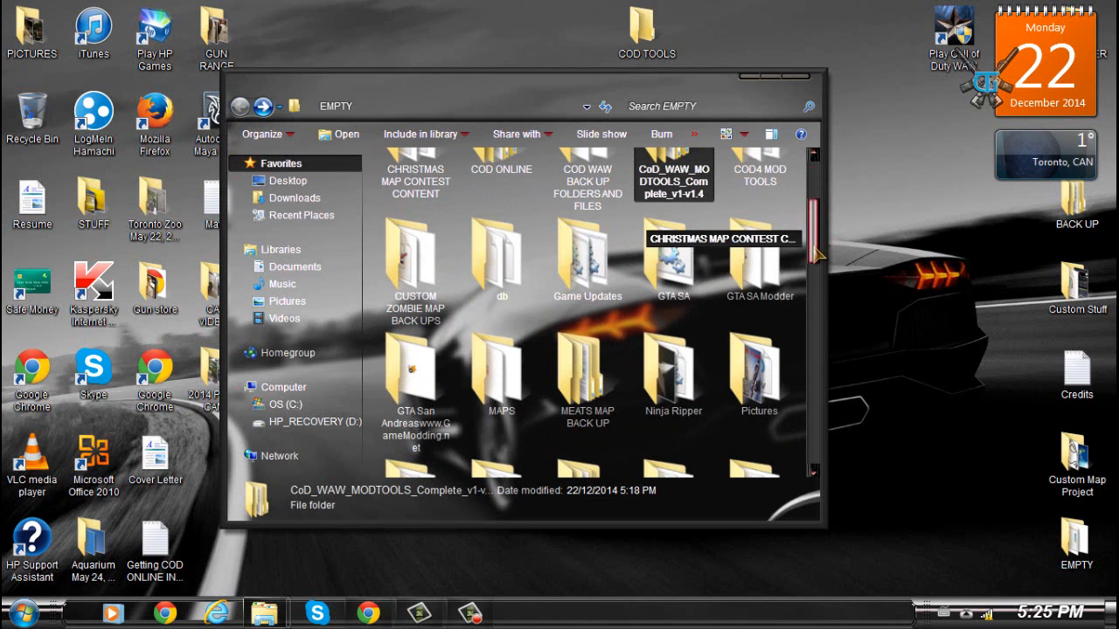
left_click(748, 76)
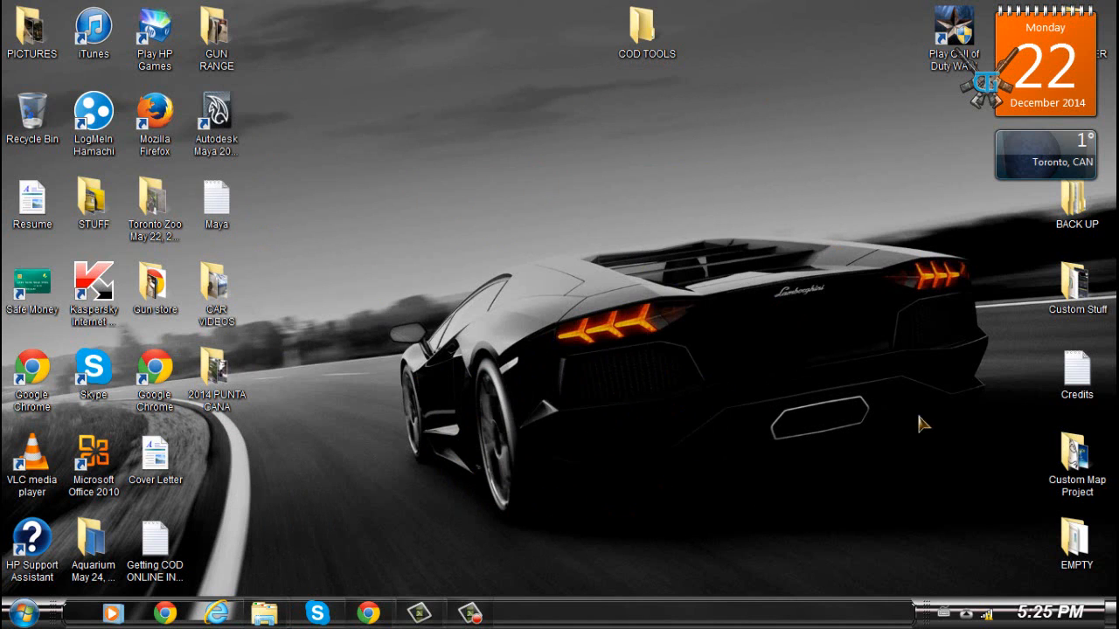
mouse_move(264, 611)
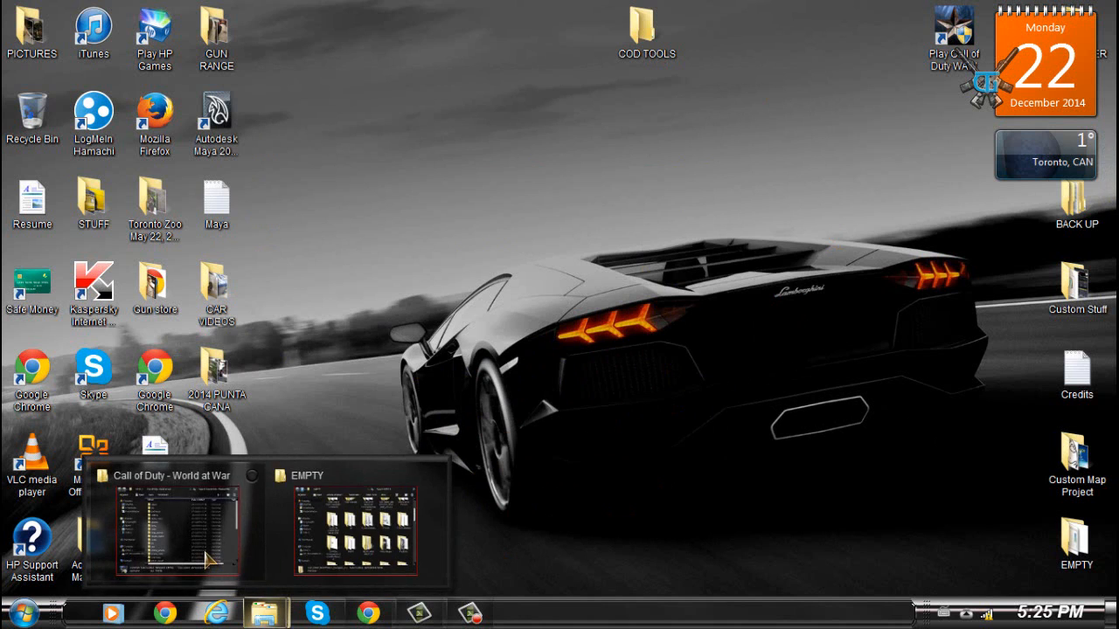
left_click(234, 564)
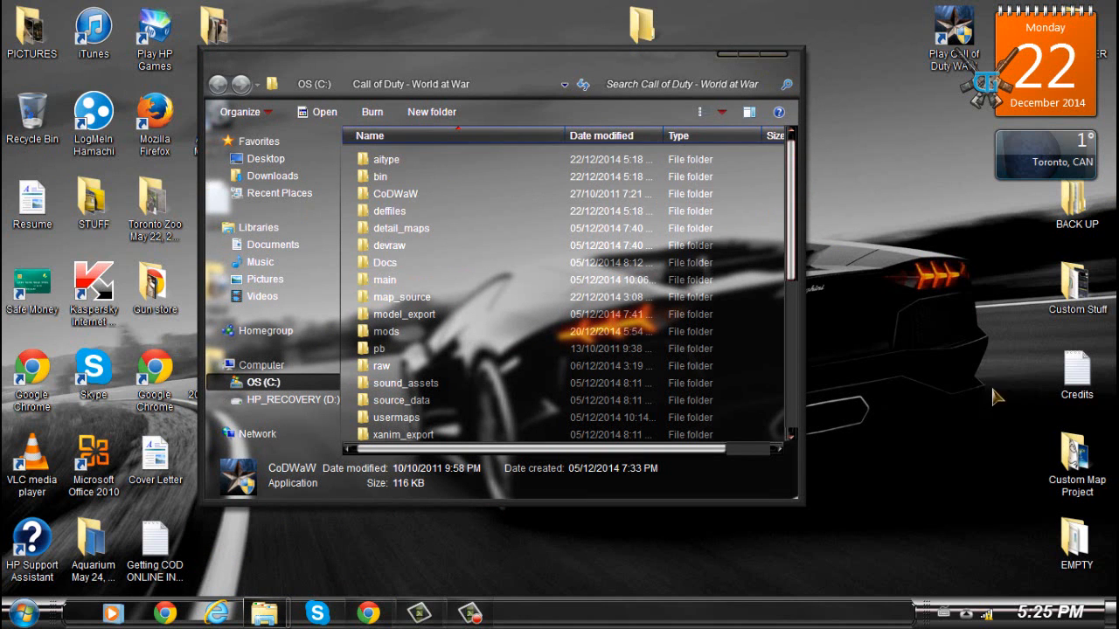
- Open the CoD_WAW_MODTOOLS_Complete ZIP archive from the COD TOOLS folder in WinRAR and dismiss the advertisement
double_click(643, 28)
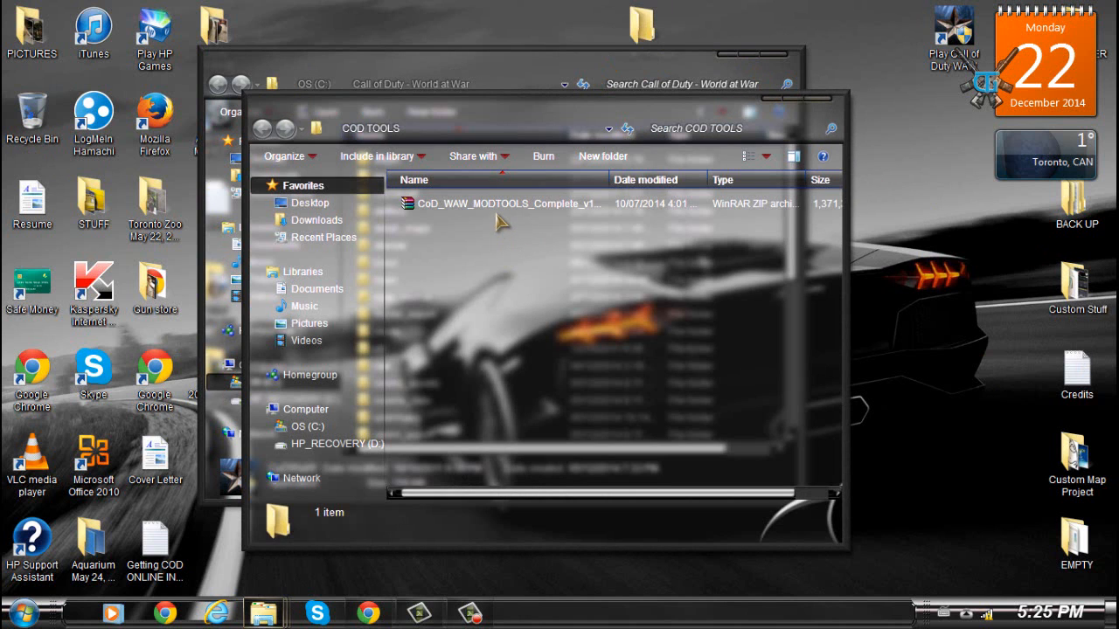
double_click(503, 206)
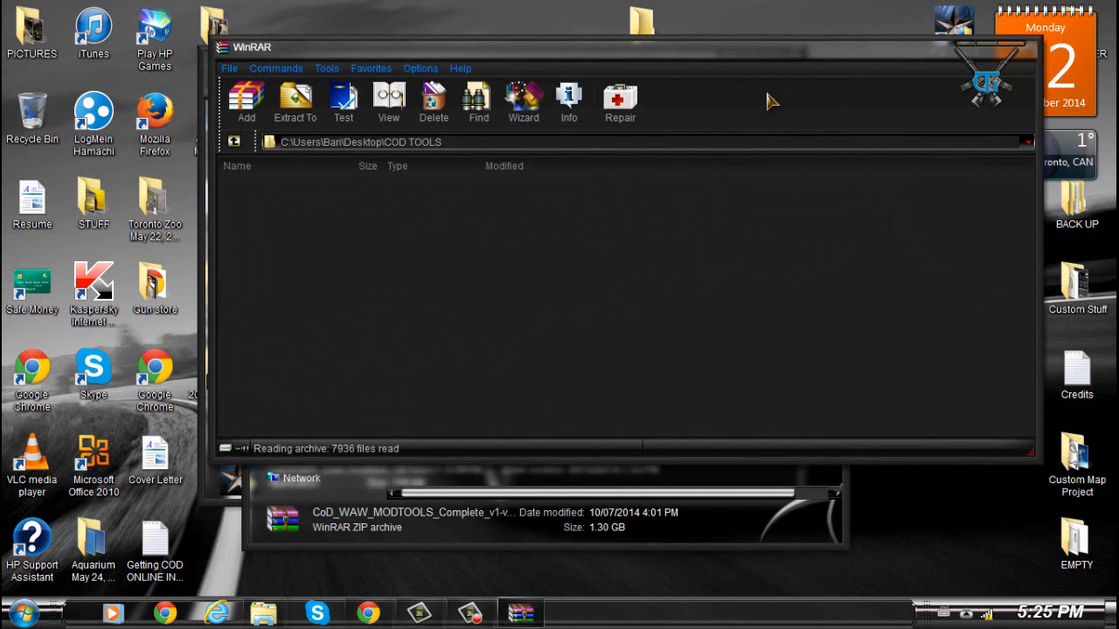
left_click_drag(930, 47, 912, 79)
left_click(937, 77)
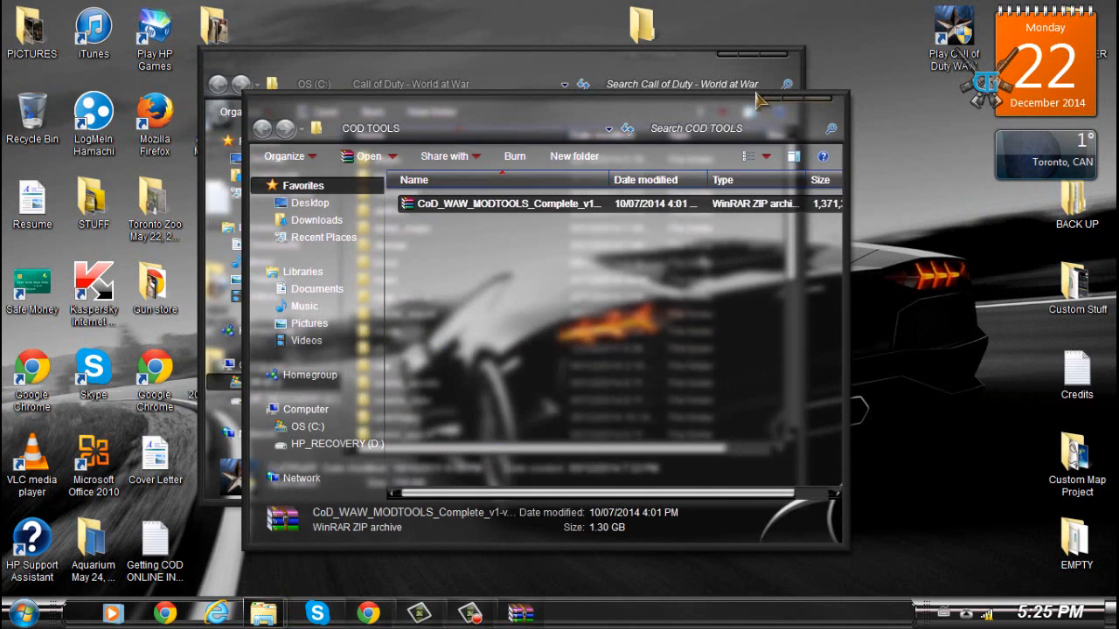
left_click(768, 98)
left_click(521, 613)
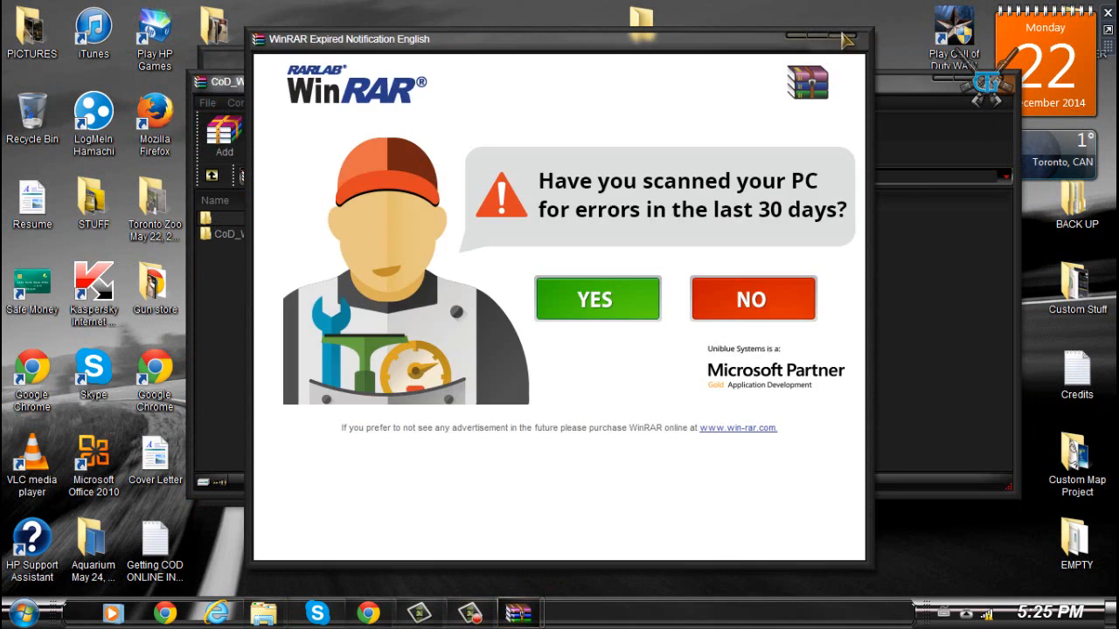
left_click(849, 39)
- Open the CoD_WAW_MODTOOLS_Complete_v1-v1.4 folder inside the archive and enlarge the WinRAR window to show all files
left_click(275, 236)
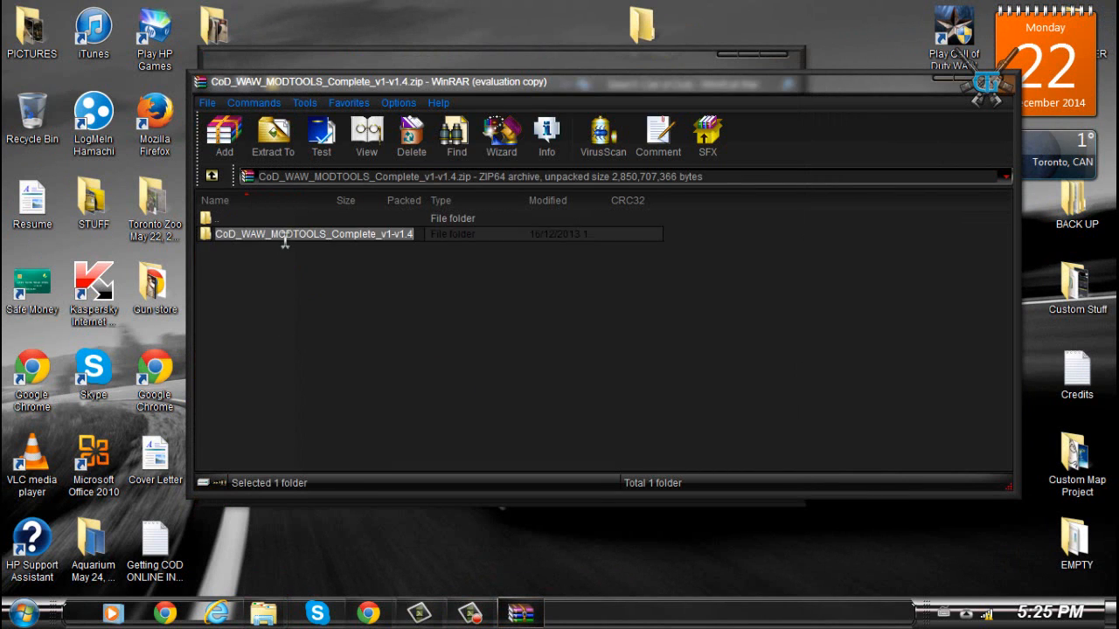
double_click(497, 234)
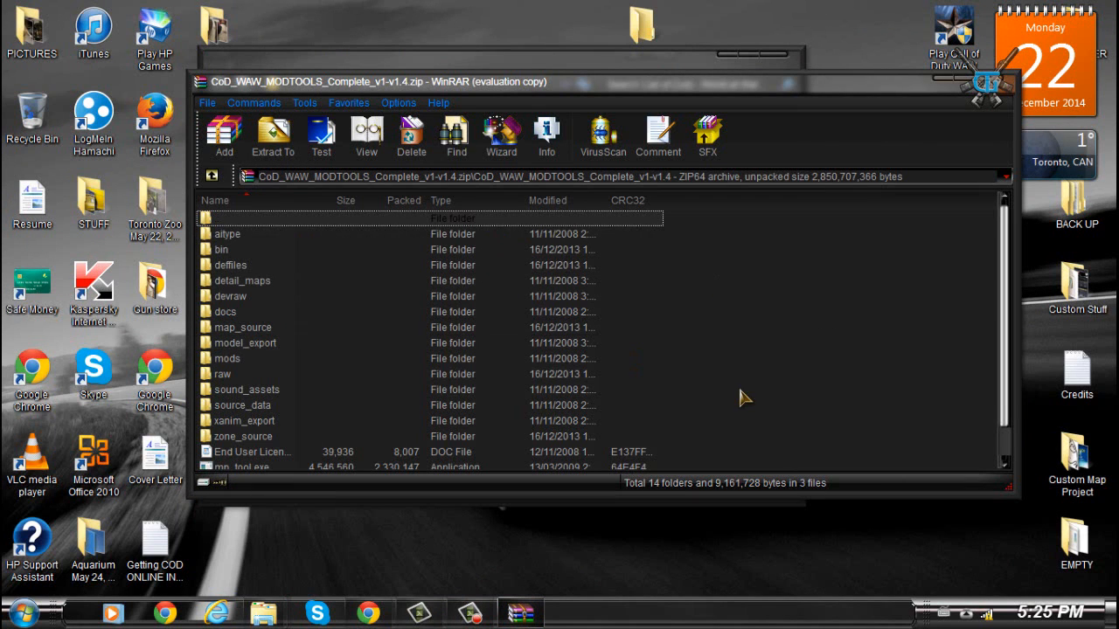
left_click_drag(842, 495, 842, 581)
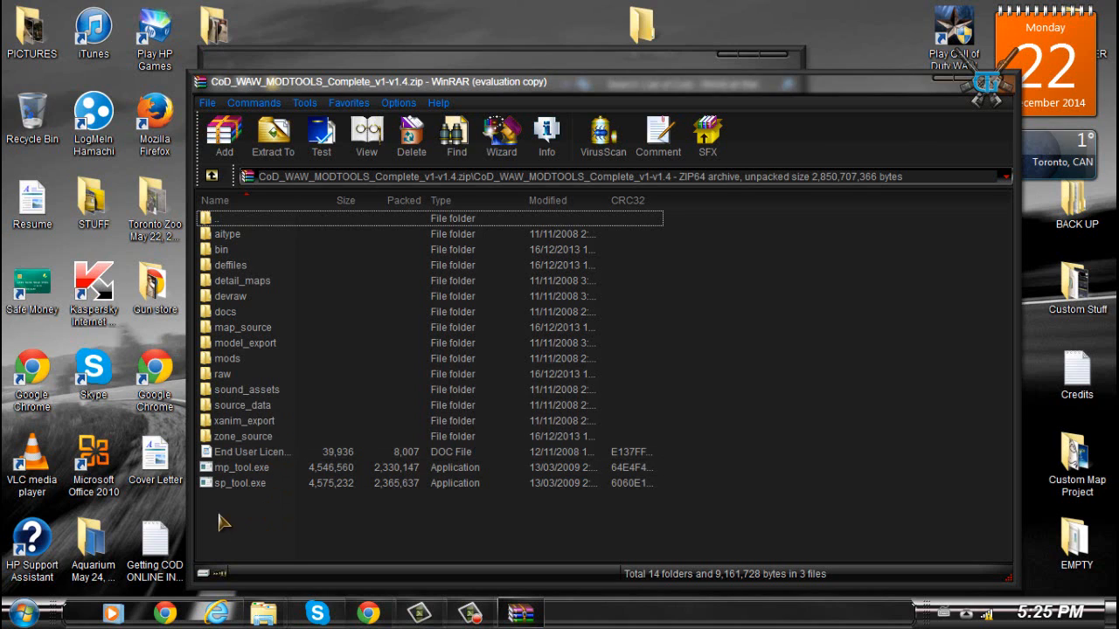
- Place WinRAR beside the game install folder and select all folders and files inside the archive
left_click_drag(191, 522, 430, 514)
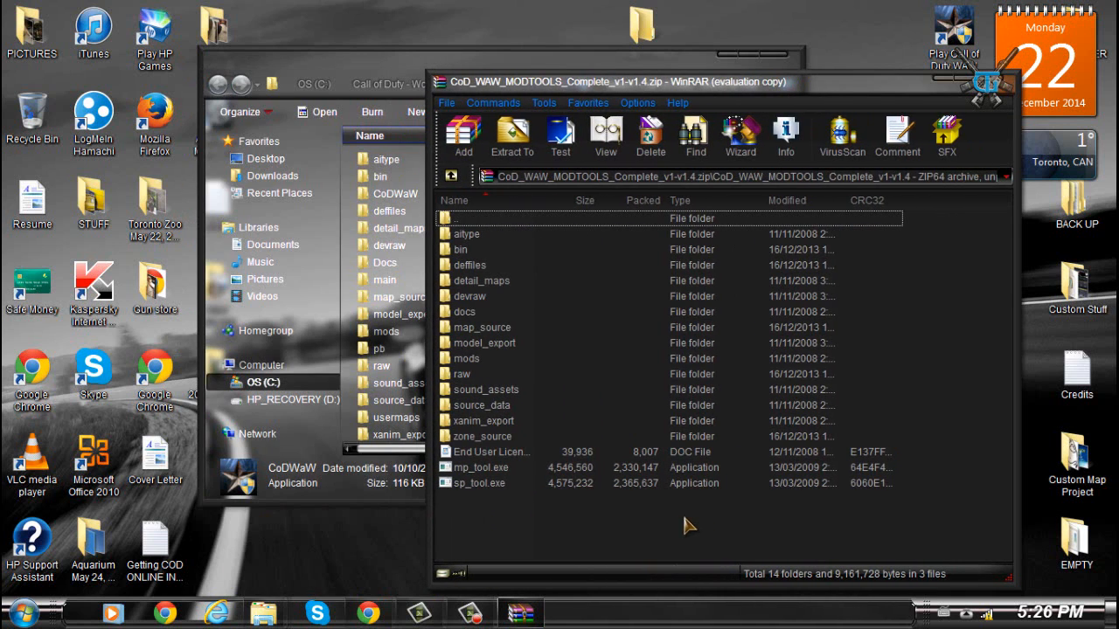
left_click_drag(626, 74, 649, 73)
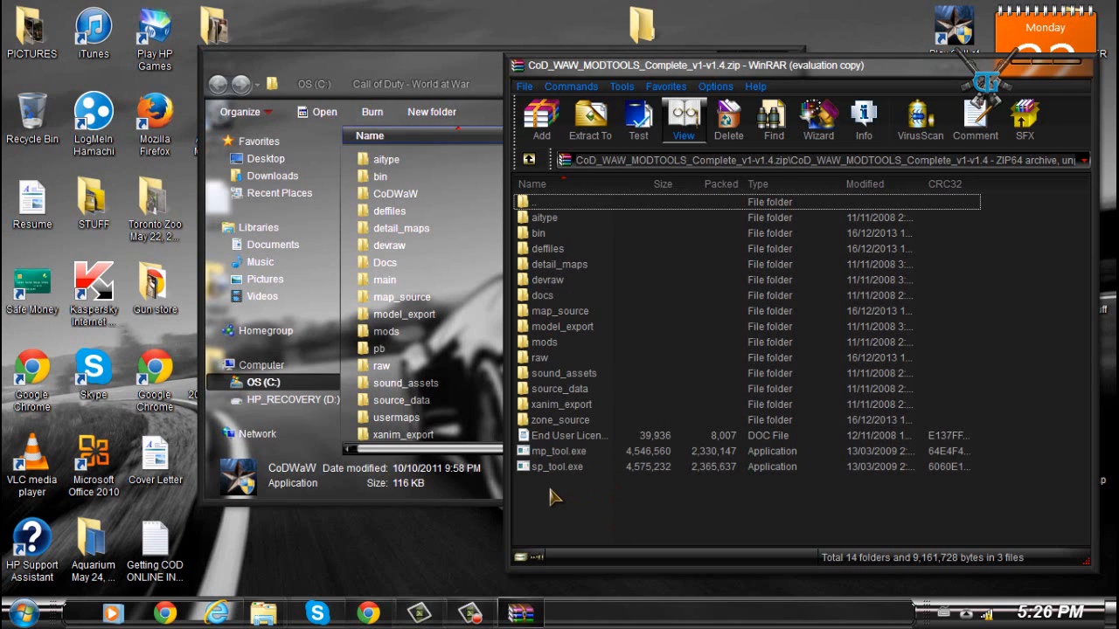
left_click_drag(564, 522, 582, 220)
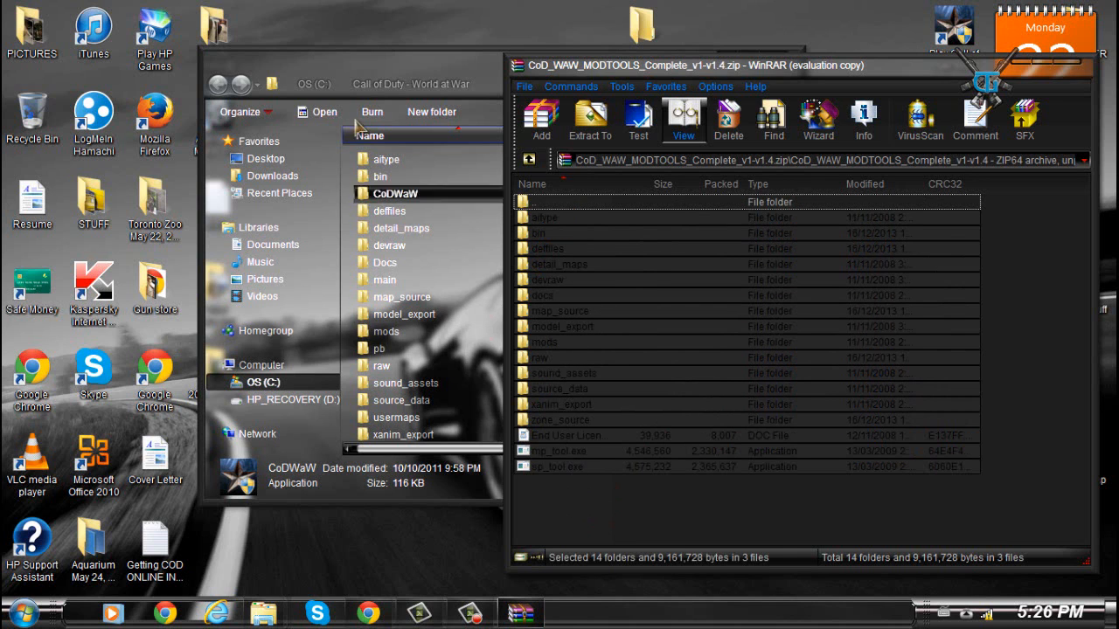
left_click_drag(344, 67, 182, 34)
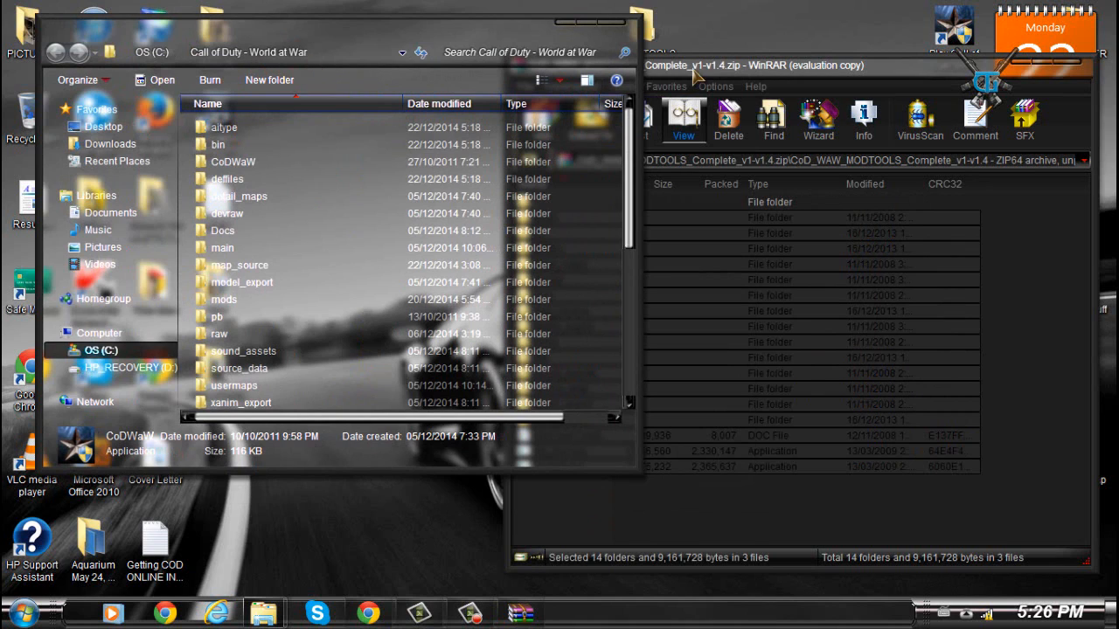
- Open the file location of the Call of Duty World at War desktop shortcut
left_click(889, 33)
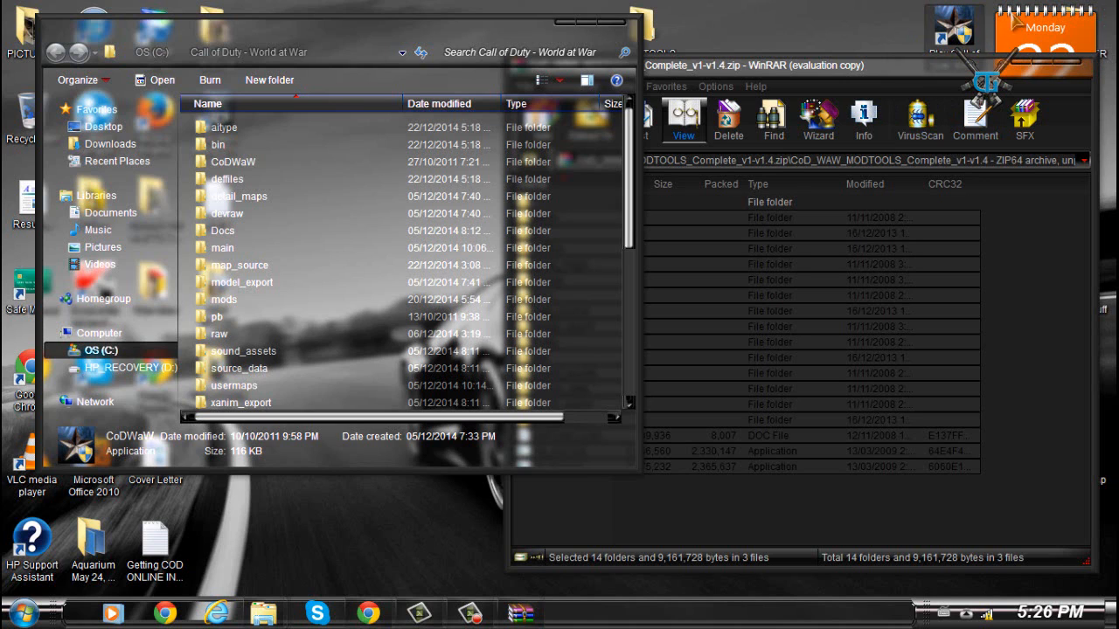
right_click(944, 31)
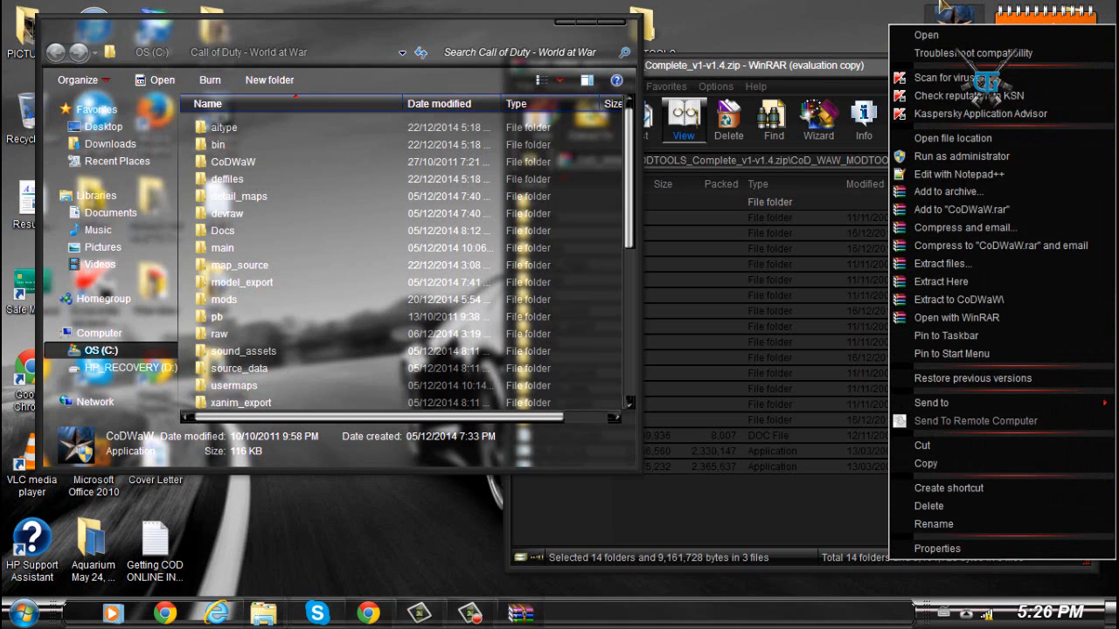
left_click(953, 139)
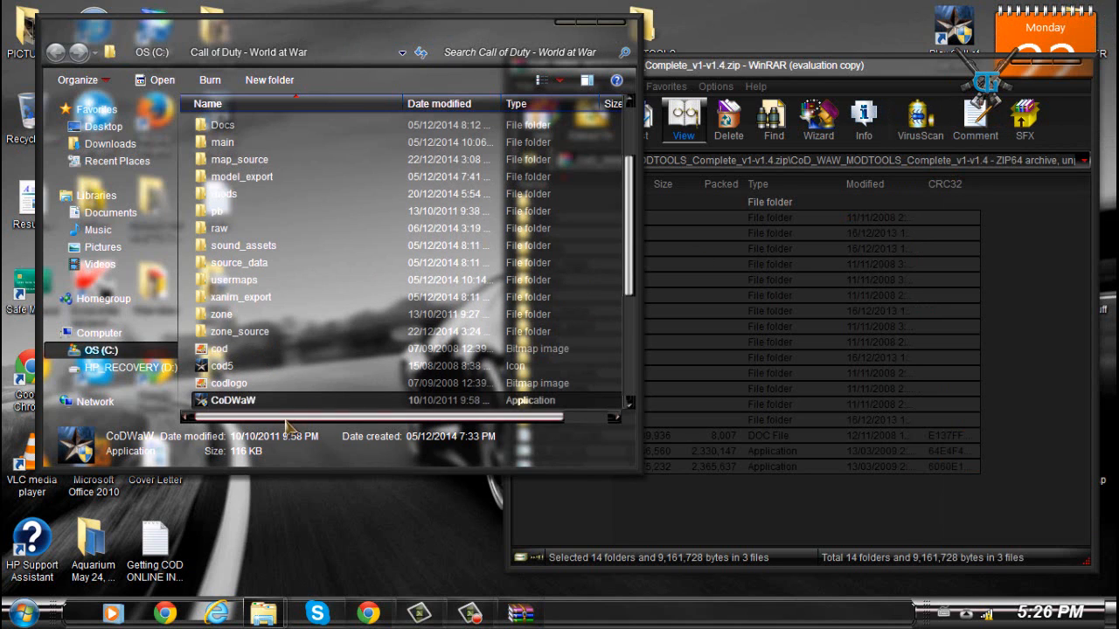
- Scroll through the game install folder to examine its subfolders
scroll(266, 219, "up", 2)
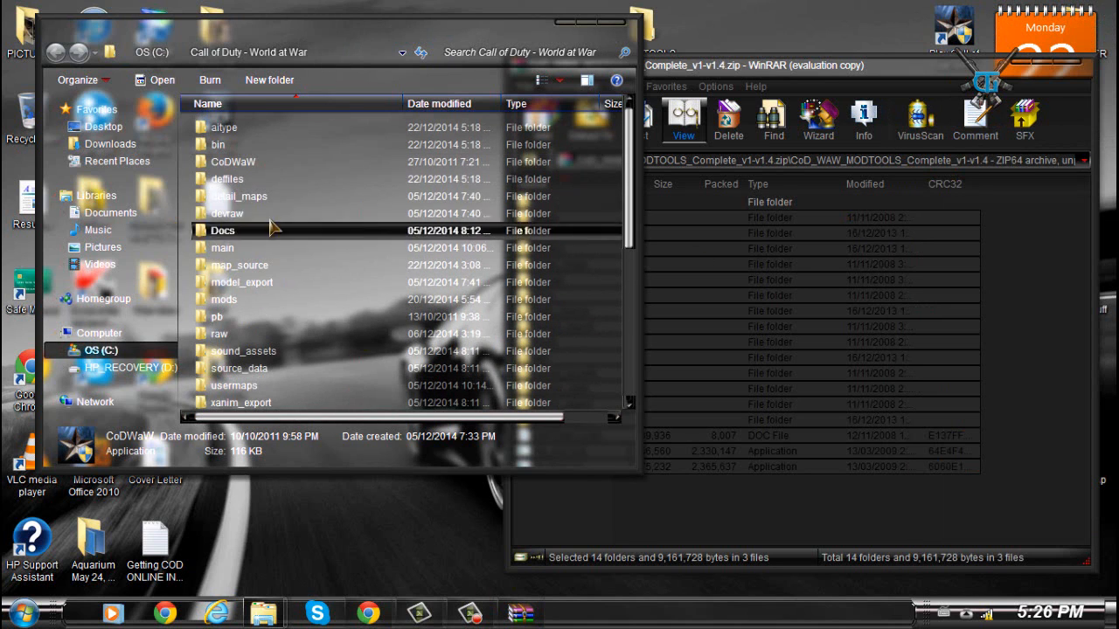
left_click(367, 333)
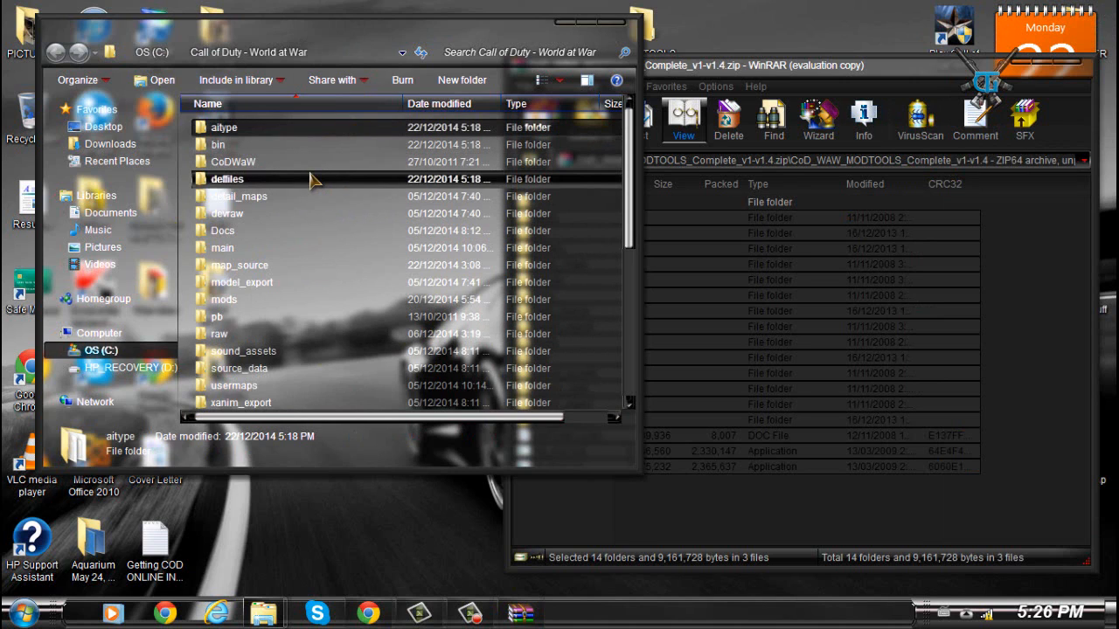
mouse_move(313, 179)
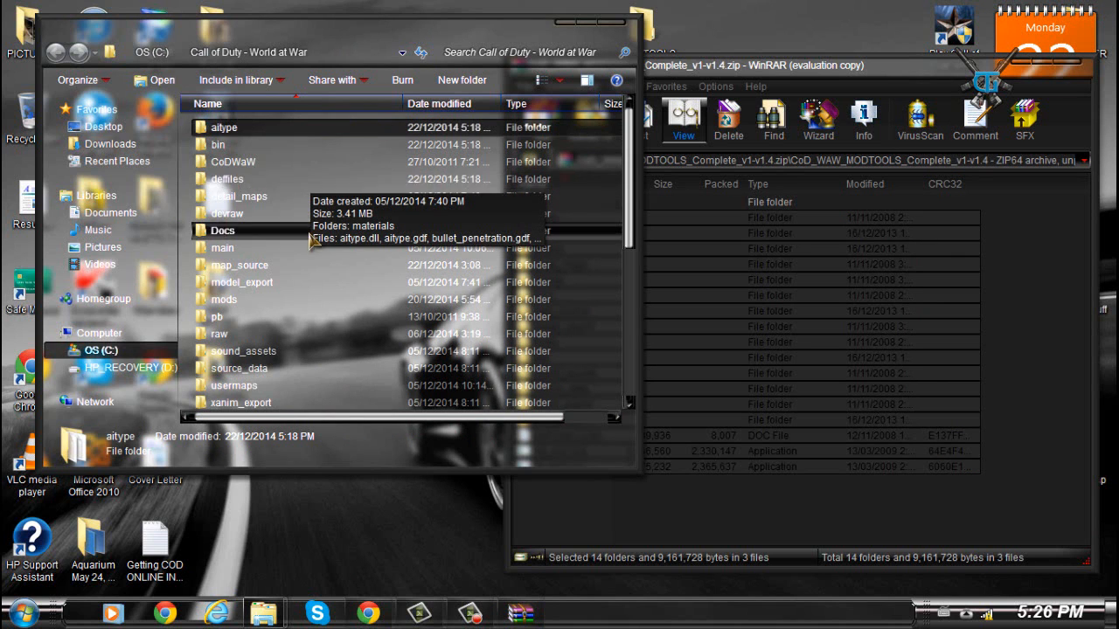
scroll(311, 201, "down", 8)
scroll(258, 290, "up", 8)
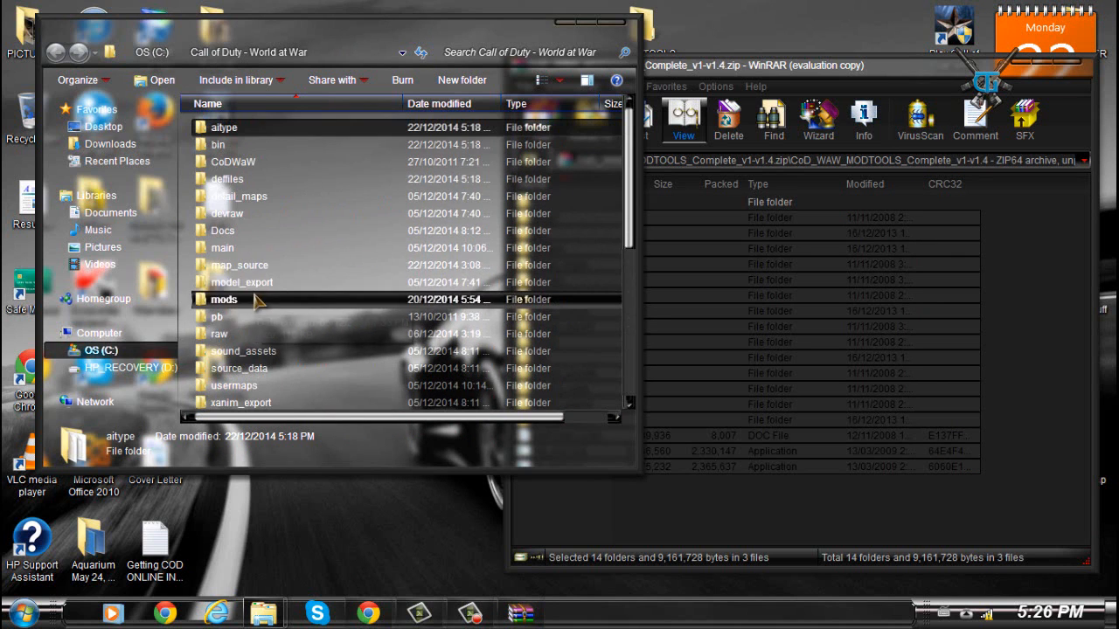
- Scroll down through the game folder's files and applications and back up to its top
mouse_move(263, 201)
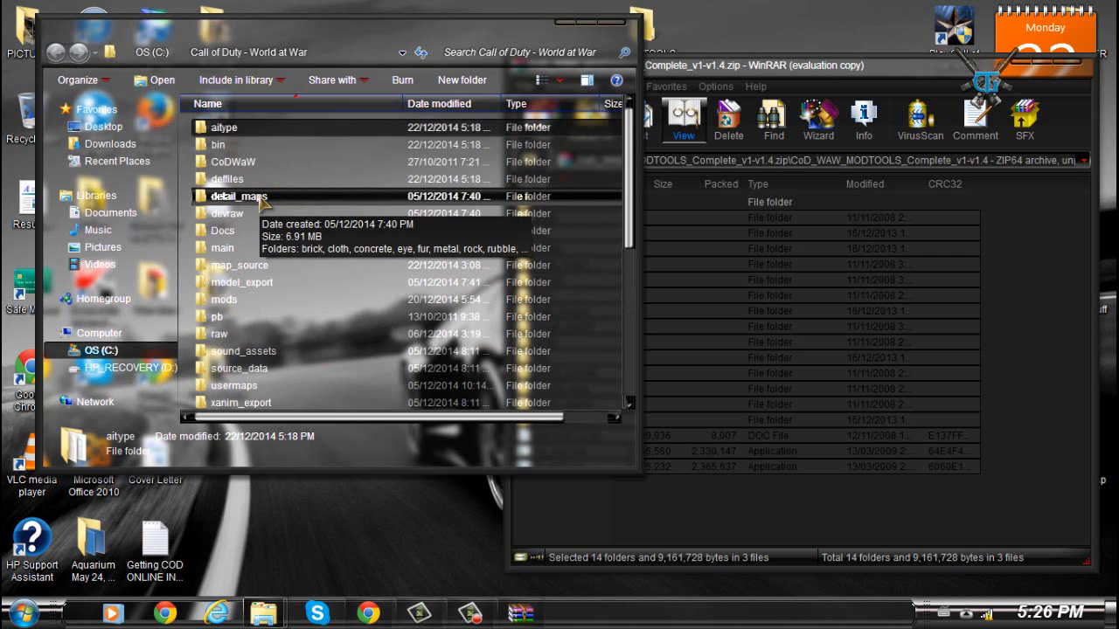
left_click(188, 222)
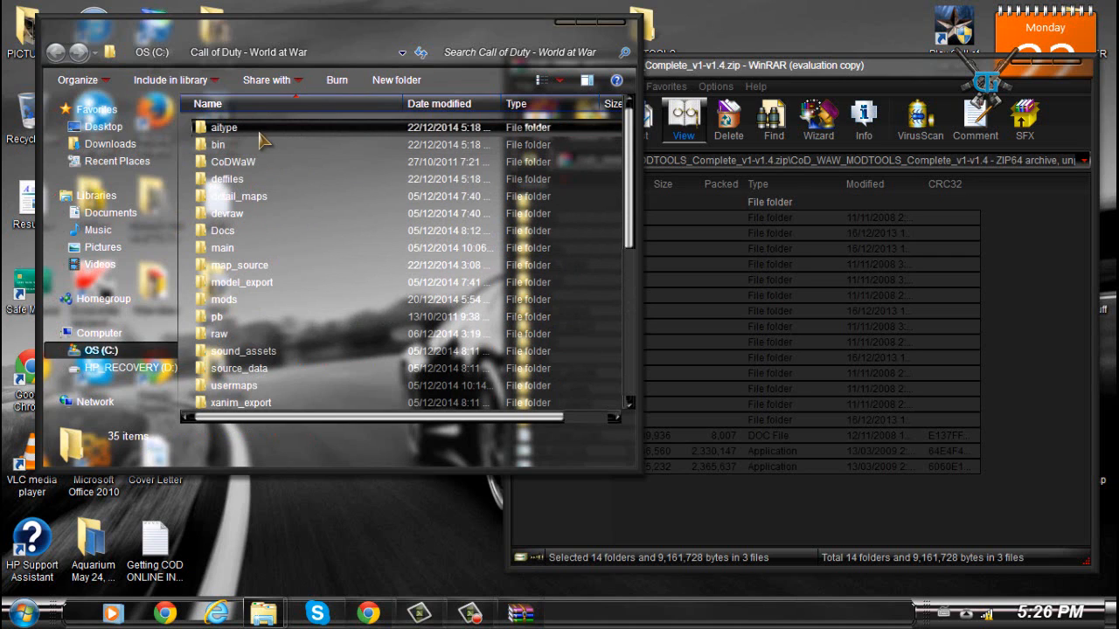
mouse_move(214, 154)
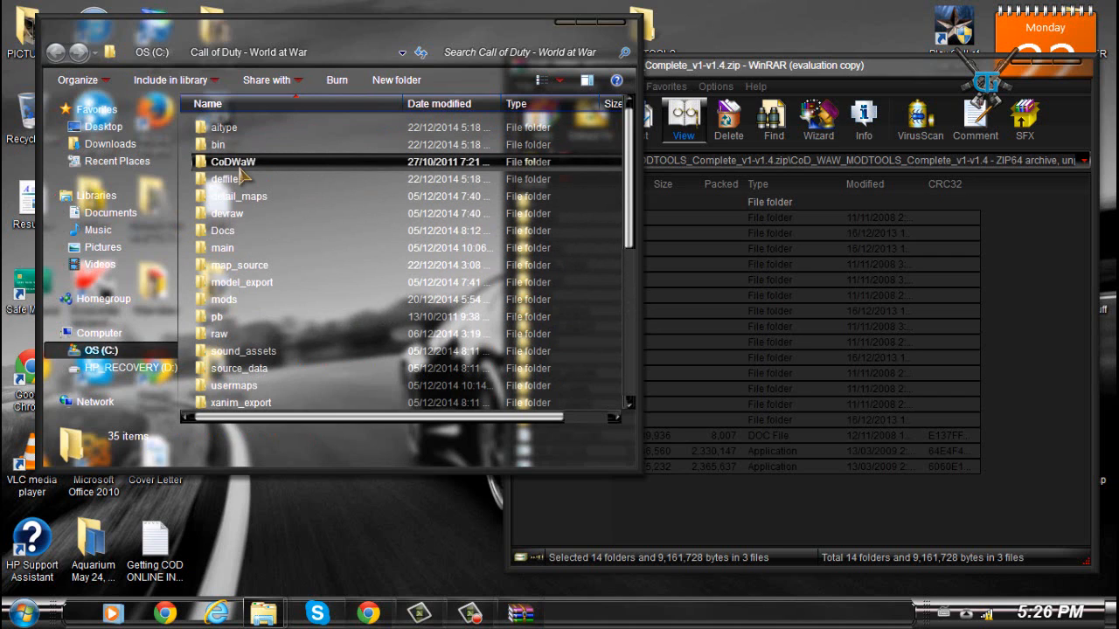
mouse_move(255, 167)
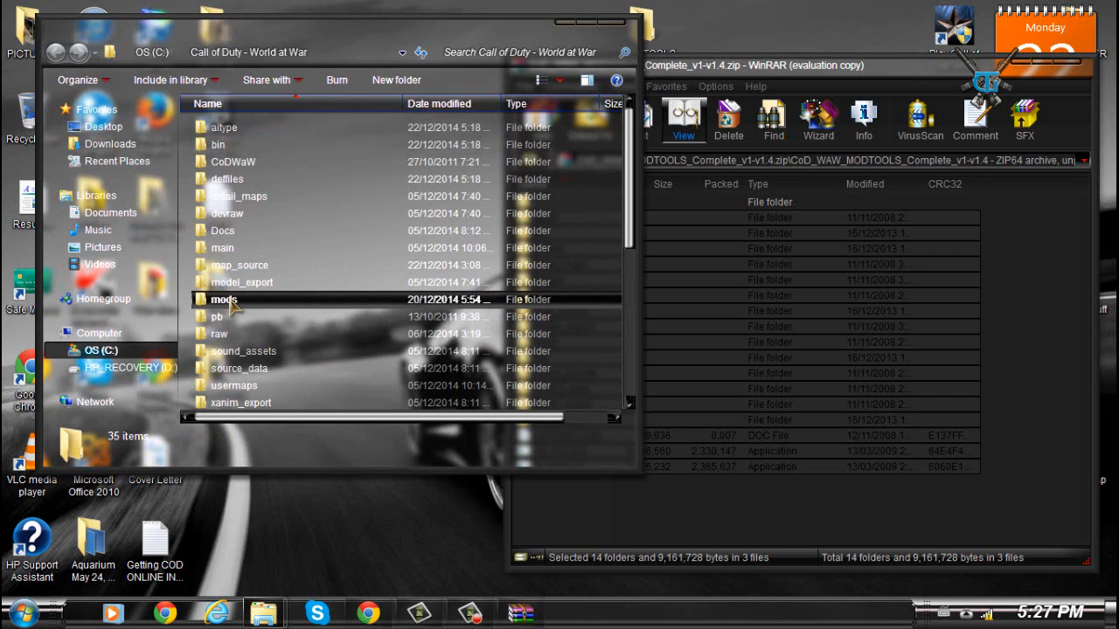
scroll(312, 400, "down", 1)
scroll(312, 400, "down", 1)
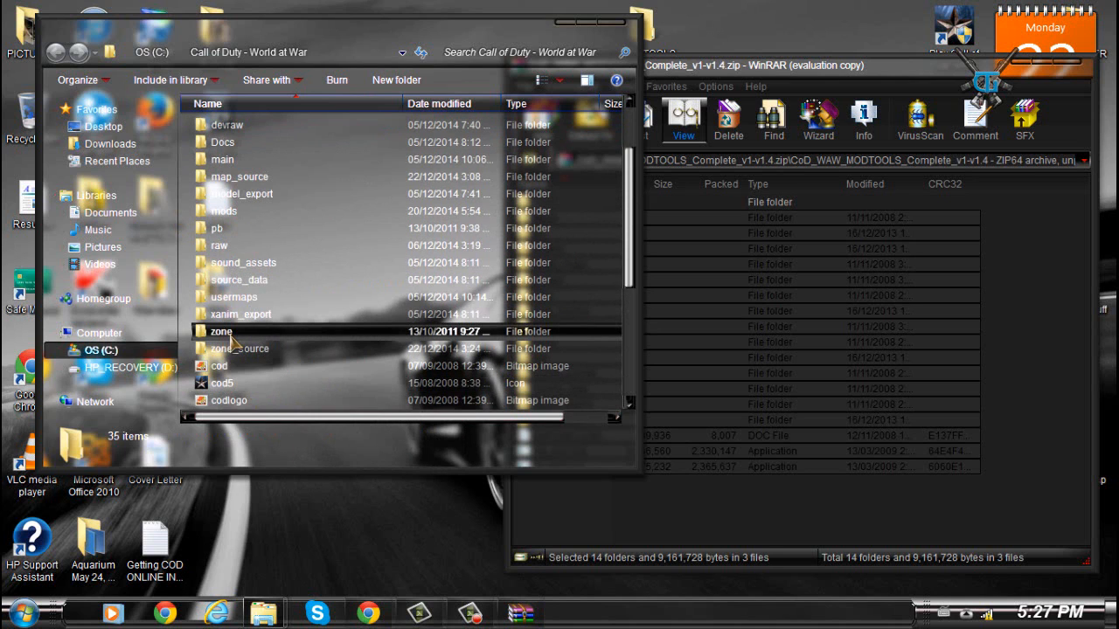
scroll(253, 345, "down", 4)
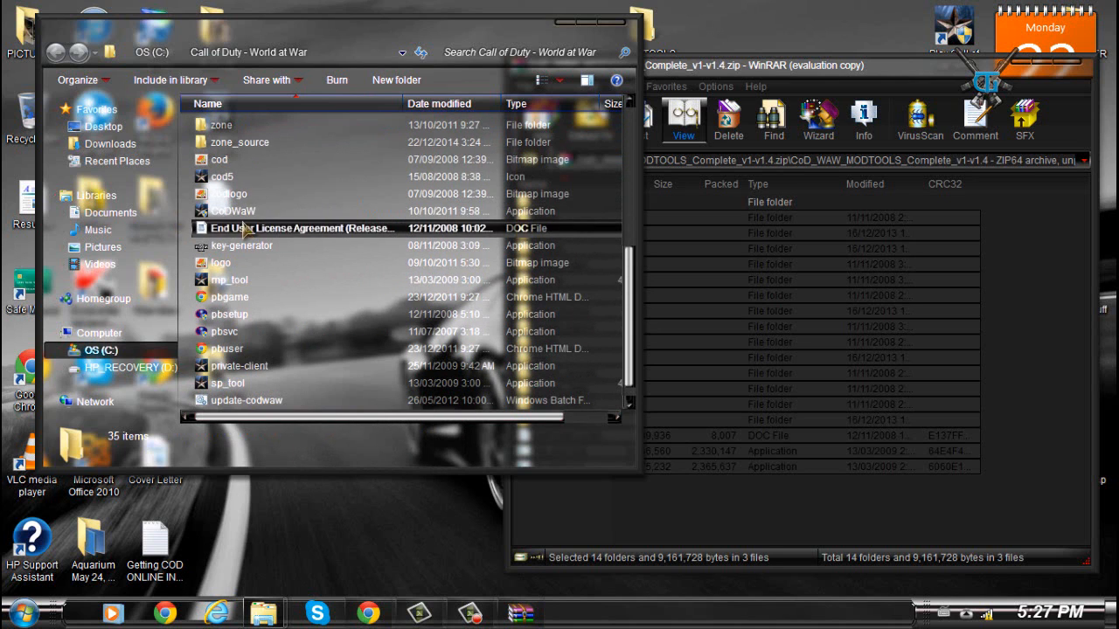
scroll(306, 302, "down", 1)
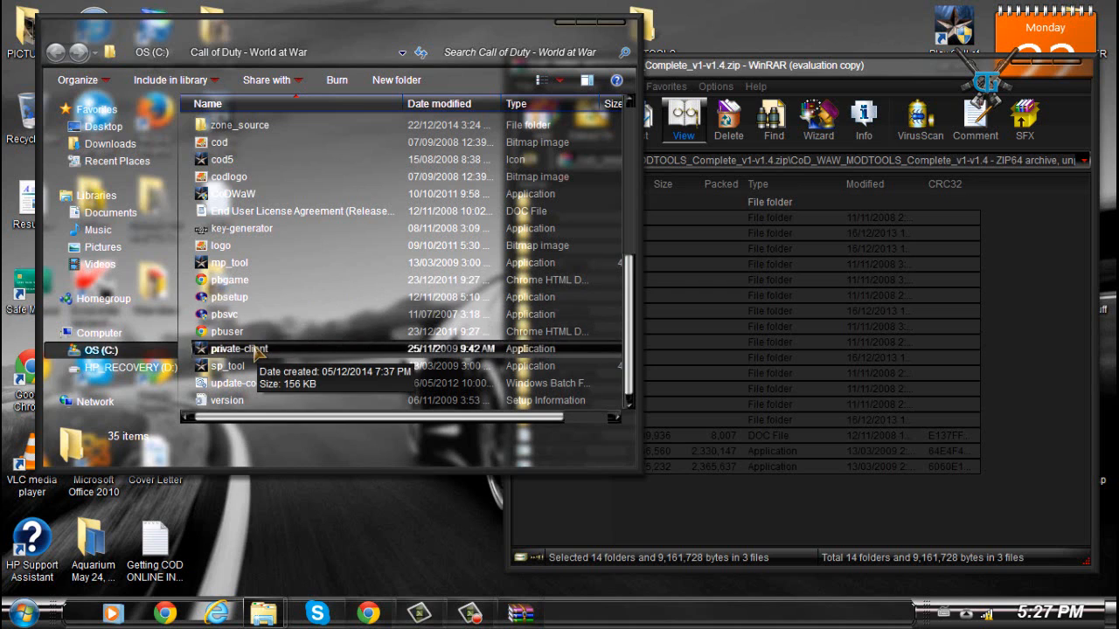
scroll(312, 283, "up", 6)
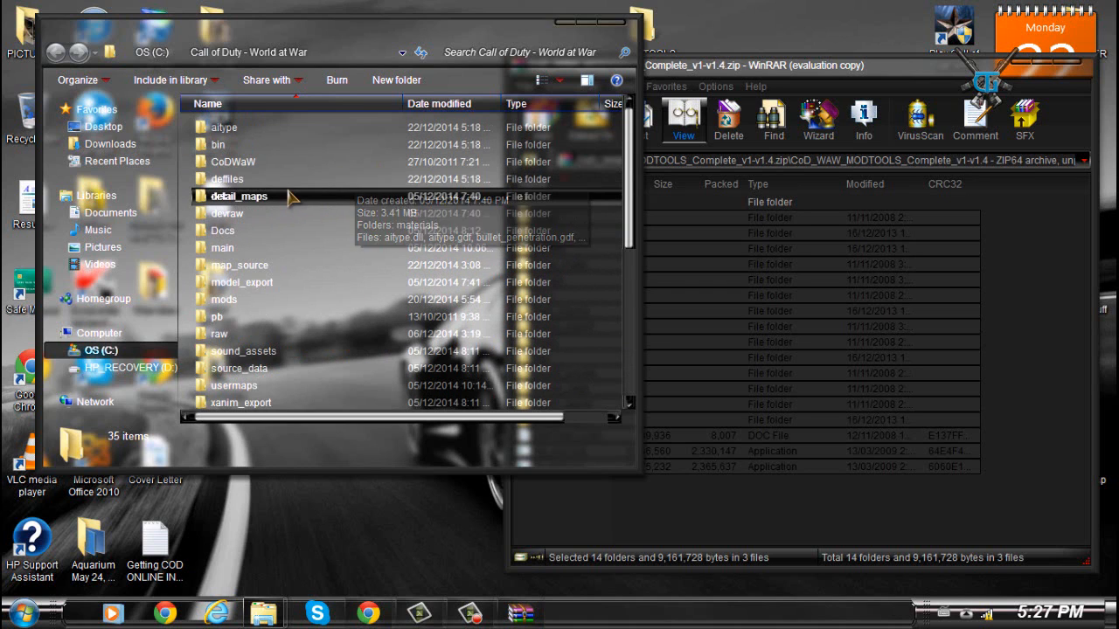
mouse_move(289, 197)
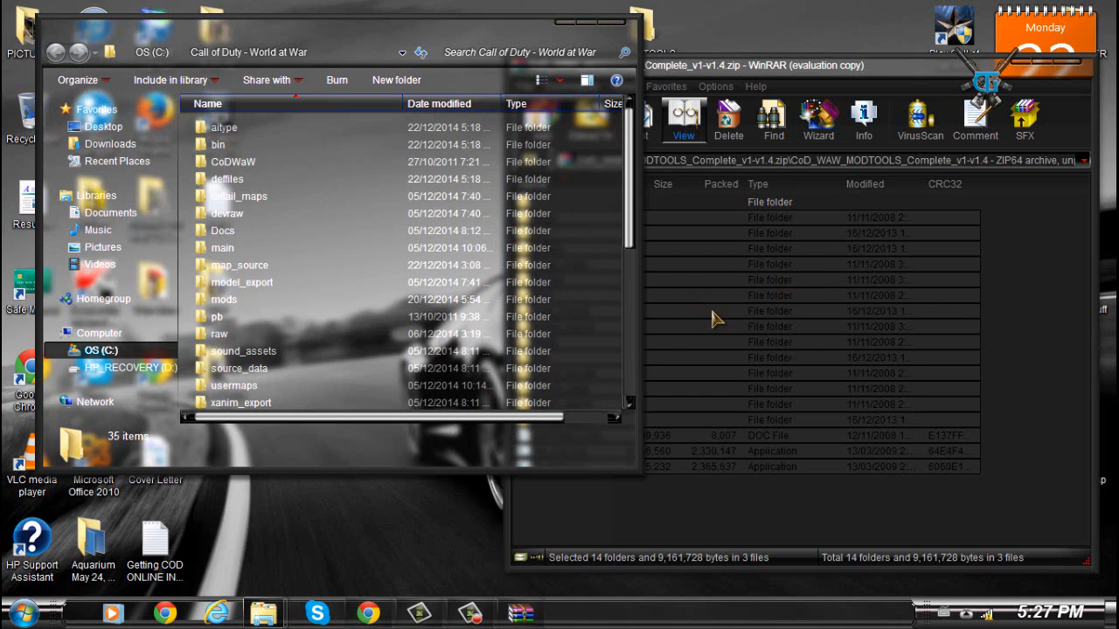
left_click(737, 522)
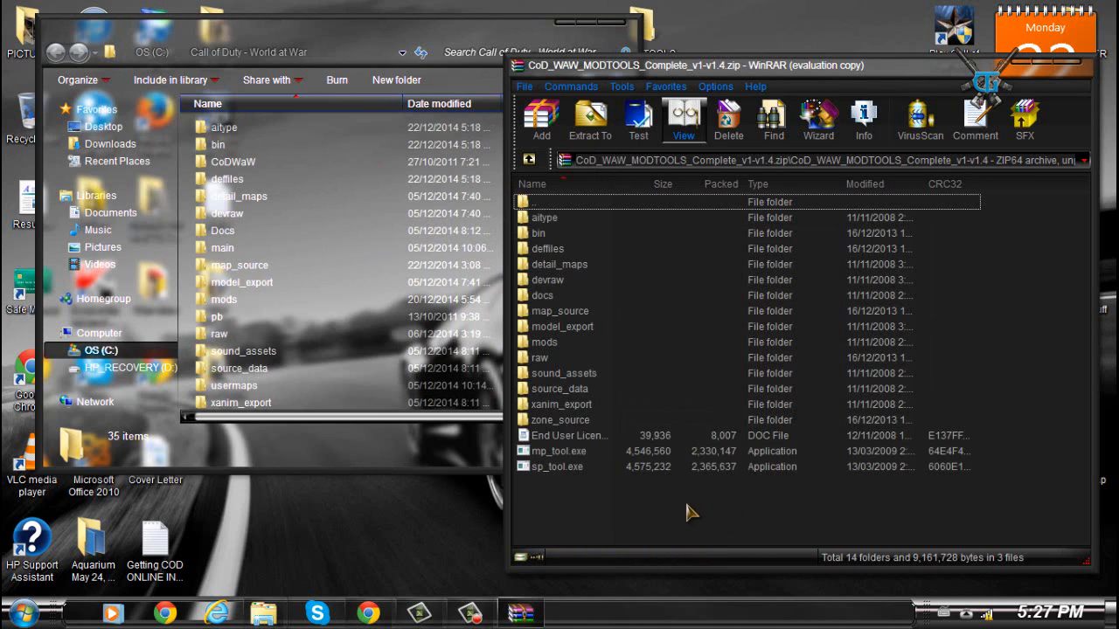
left_click_drag(668, 374, 273, 238)
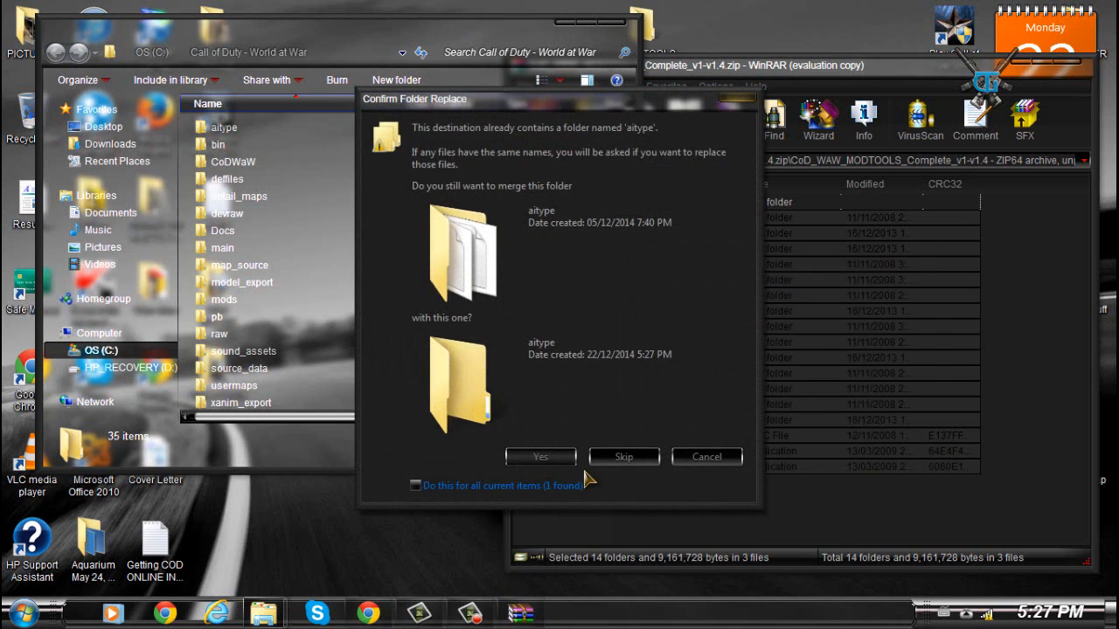
left_click(686, 460)
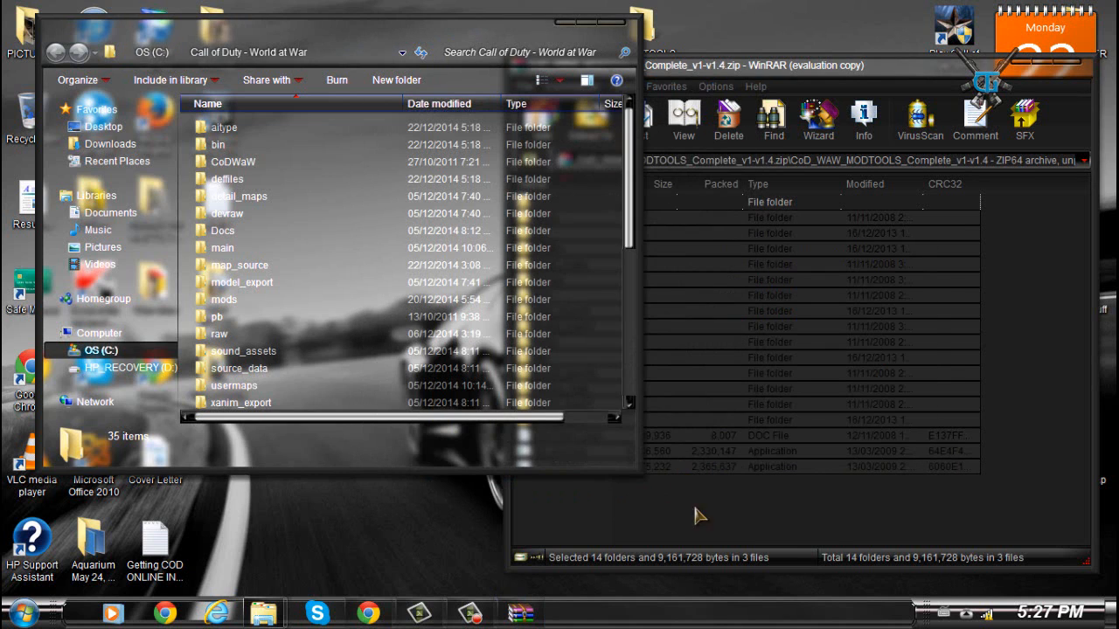
- Close the WinRAR archive window
left_click(189, 271)
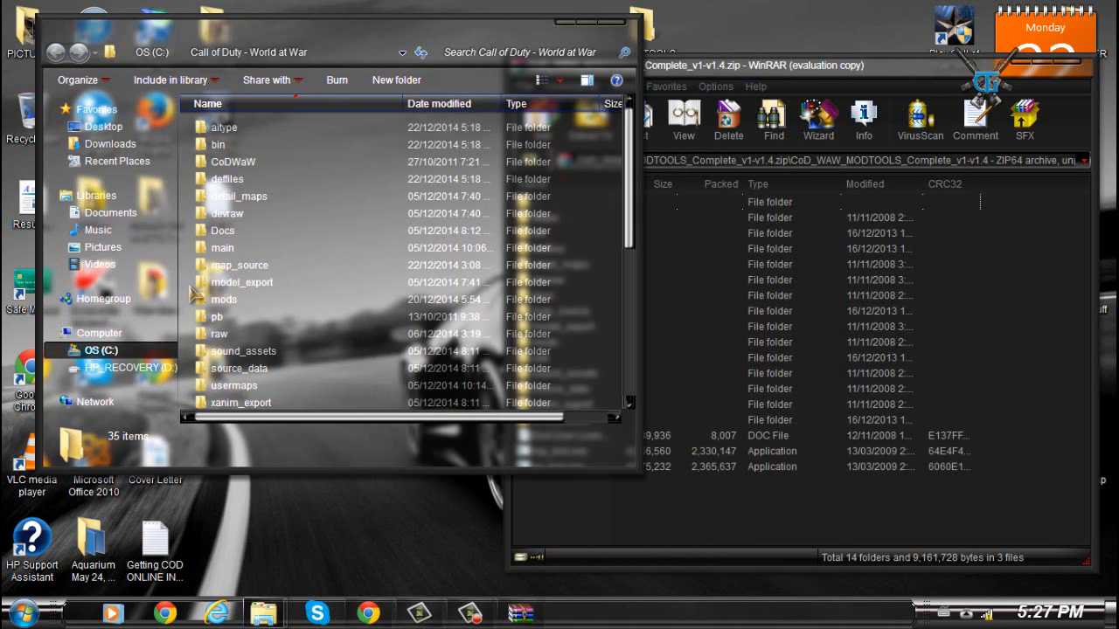
left_click(191, 287)
left_click(662, 511)
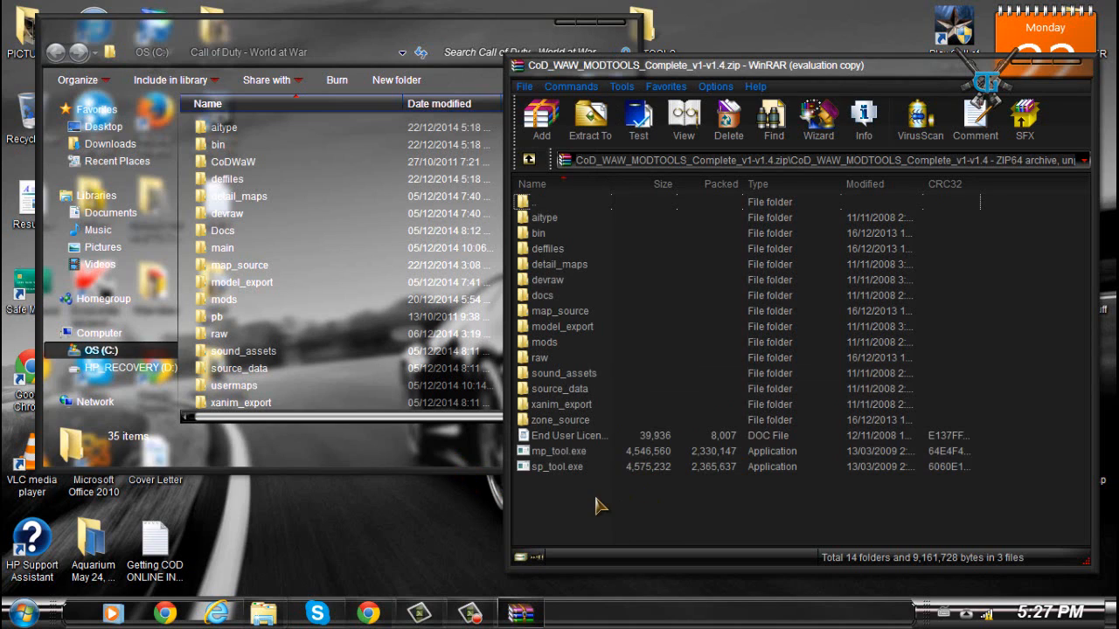
left_click(582, 451)
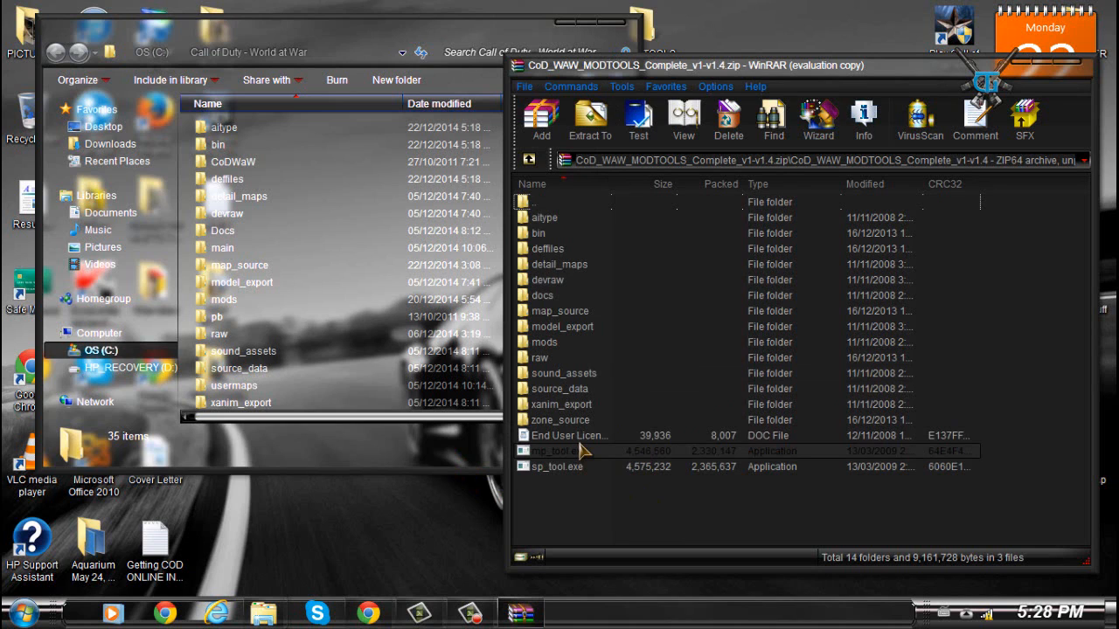
left_click(470, 454)
left_click(893, 554)
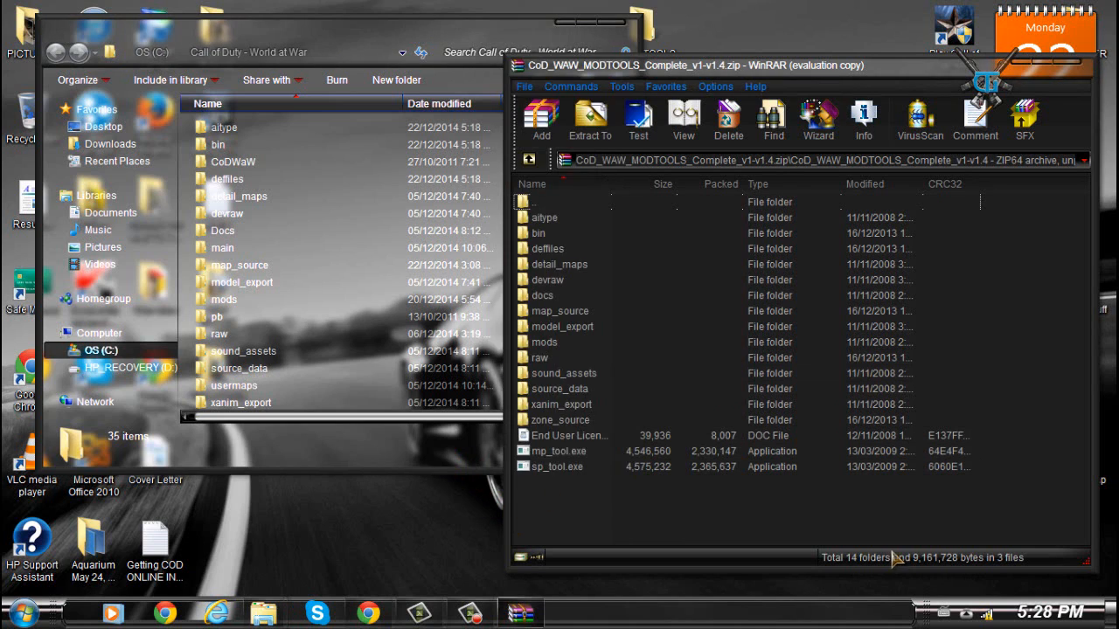
left_click(415, 467)
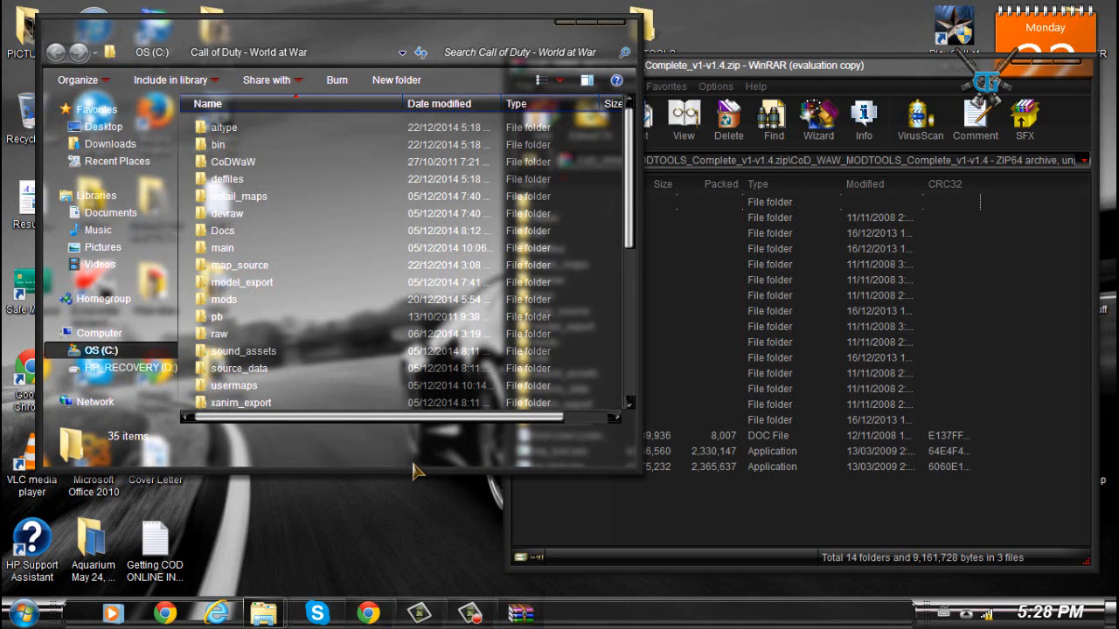
left_click(955, 560)
left_click(1068, 65)
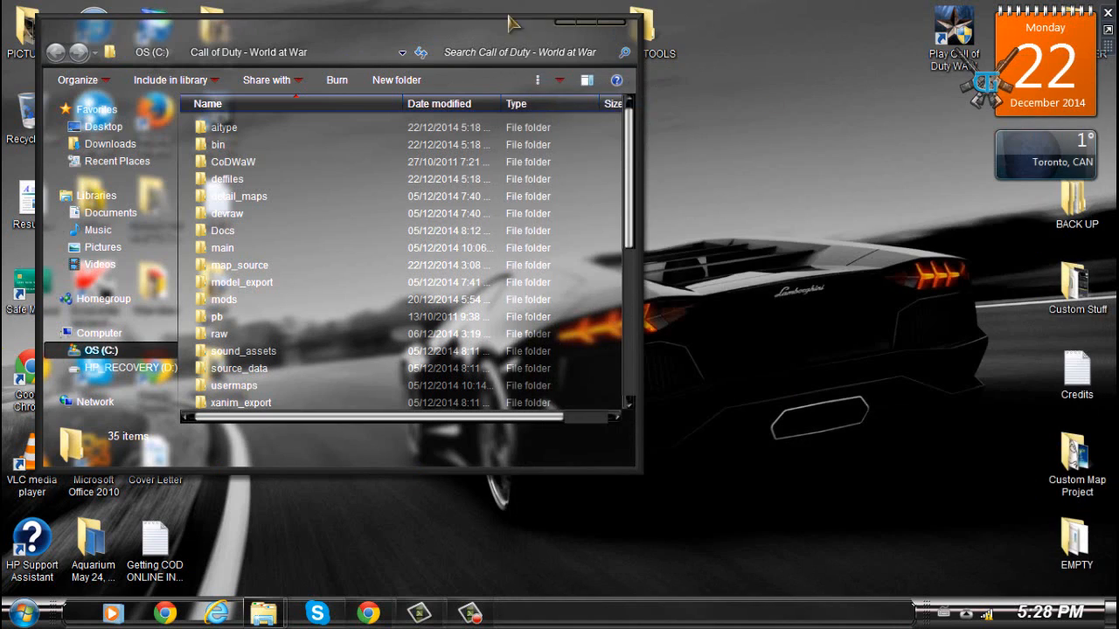
- Open the ScriptPlacer sexy version v1.1.01 folder inside EMPTY > RADIANT MODDING on the desktop
left_click_drag(426, 35, 615, 52)
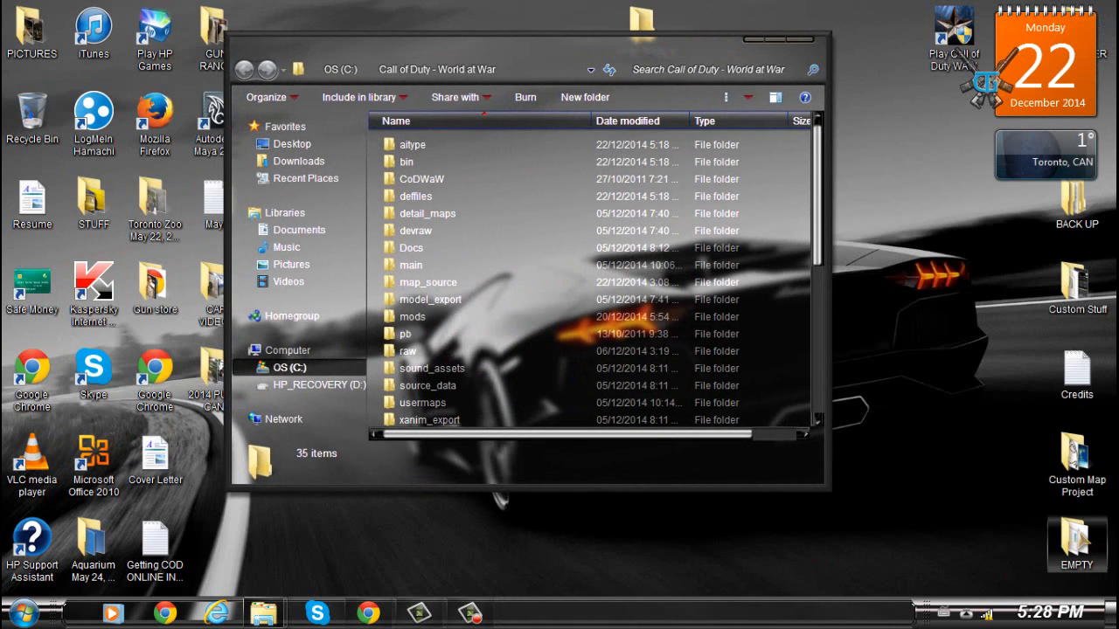
double_click(1075, 540)
scroll(442, 324, "down", 5)
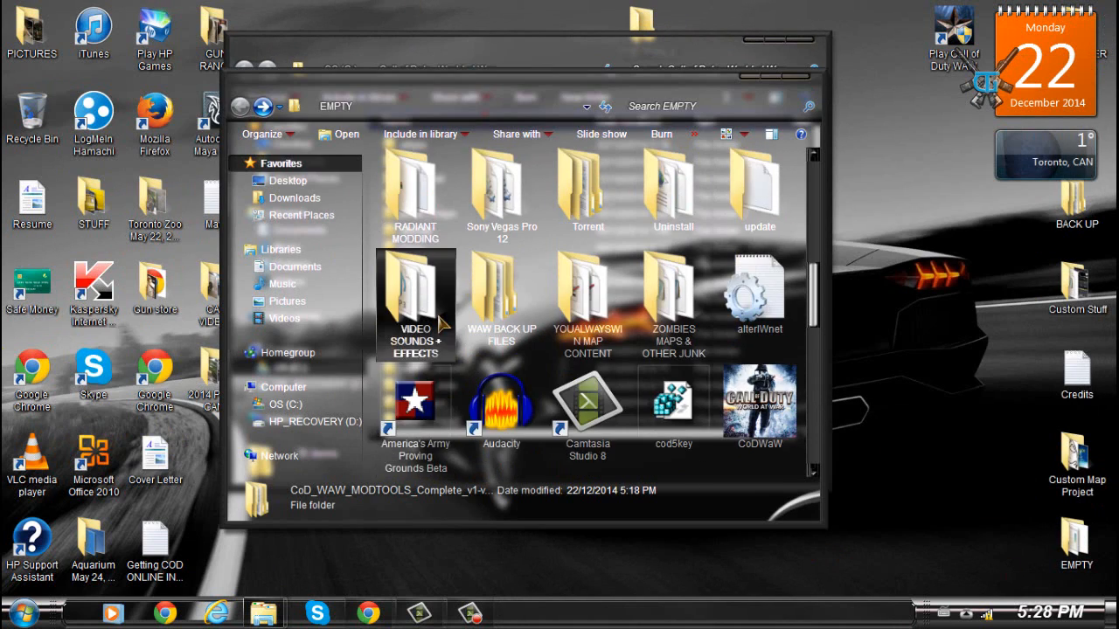
scroll(442, 323, "up", 2)
double_click(437, 302)
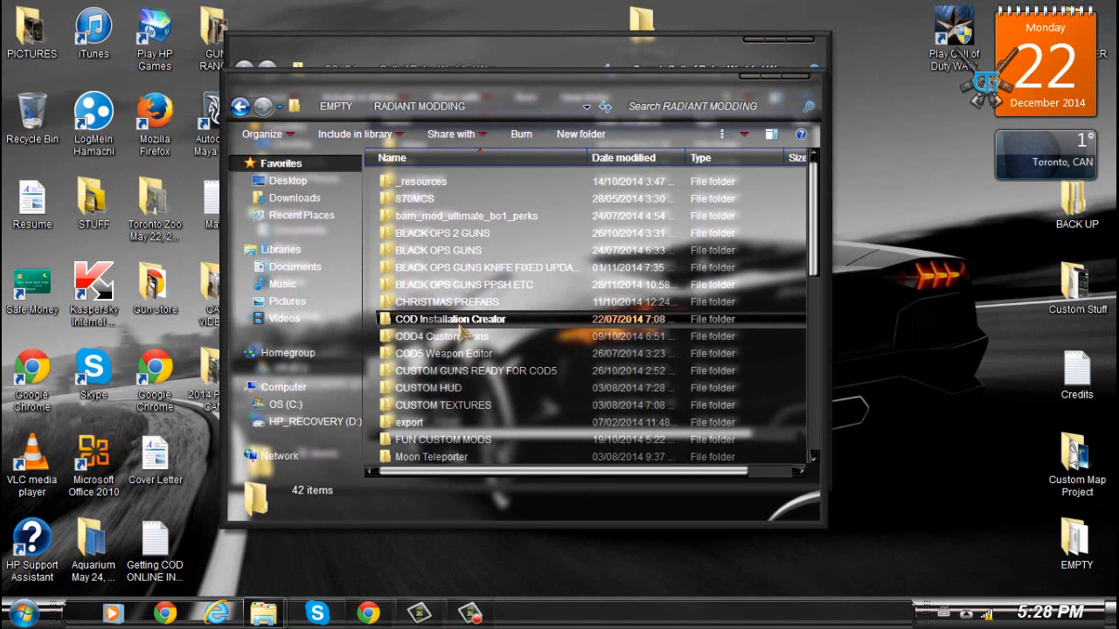
scroll(485, 442, "down", 2)
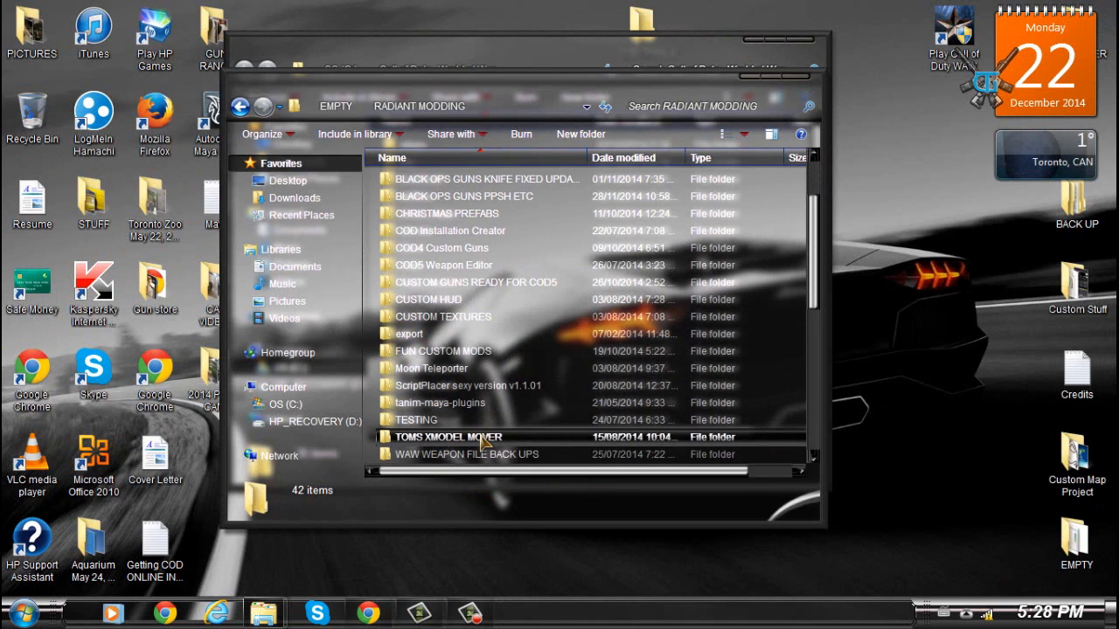
double_click(452, 385)
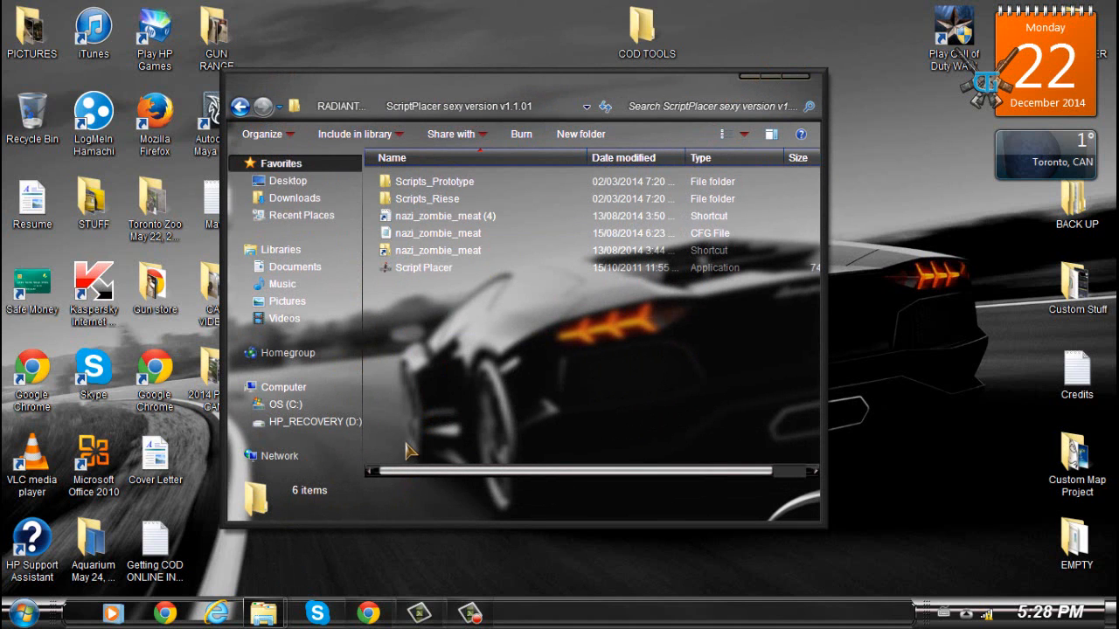
right_click(883, 202)
left_click(916, 510)
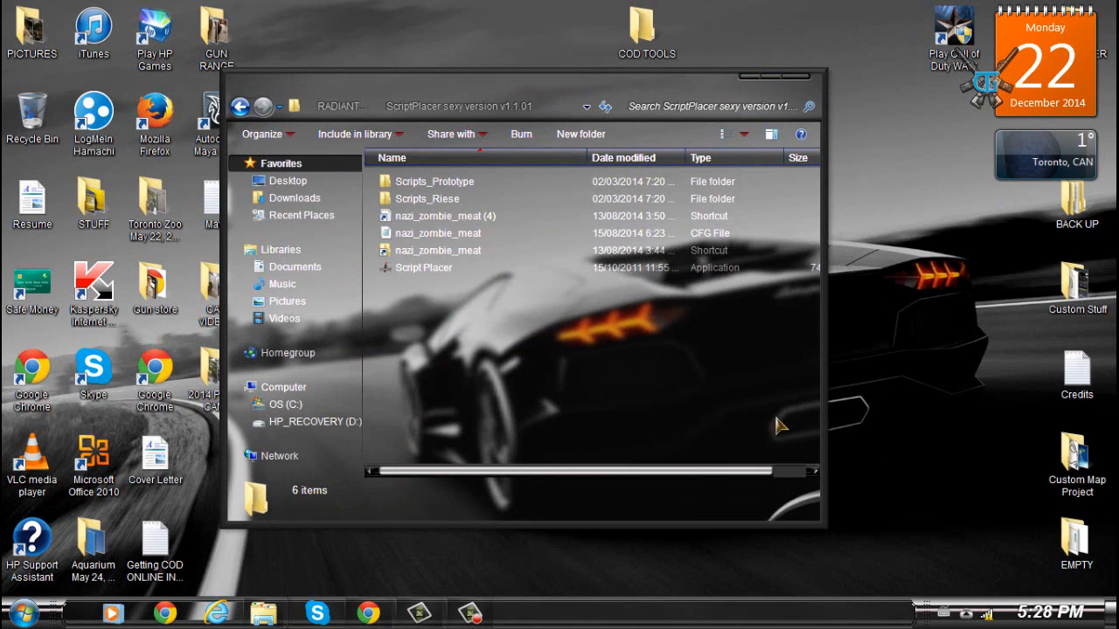
left_click(626, 358)
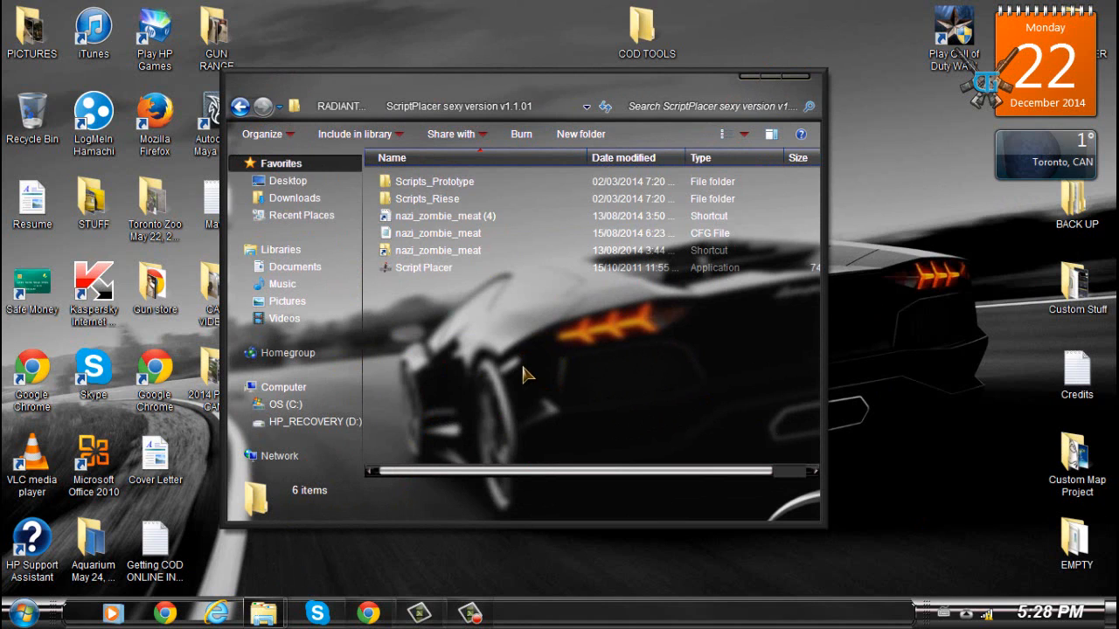
left_click(342, 107)
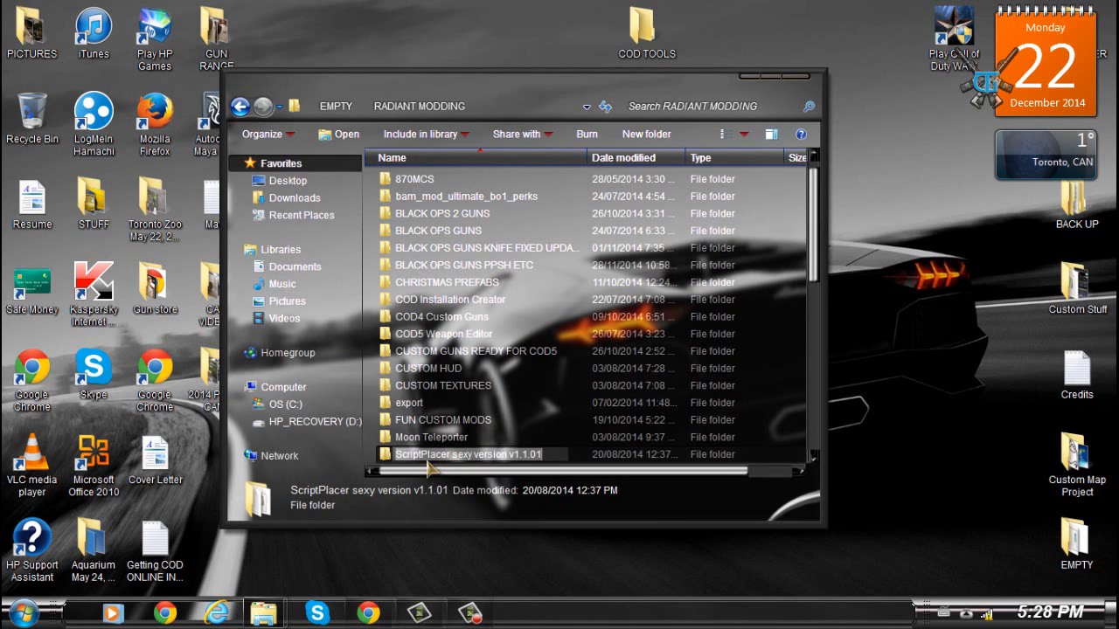
double_click(533, 457)
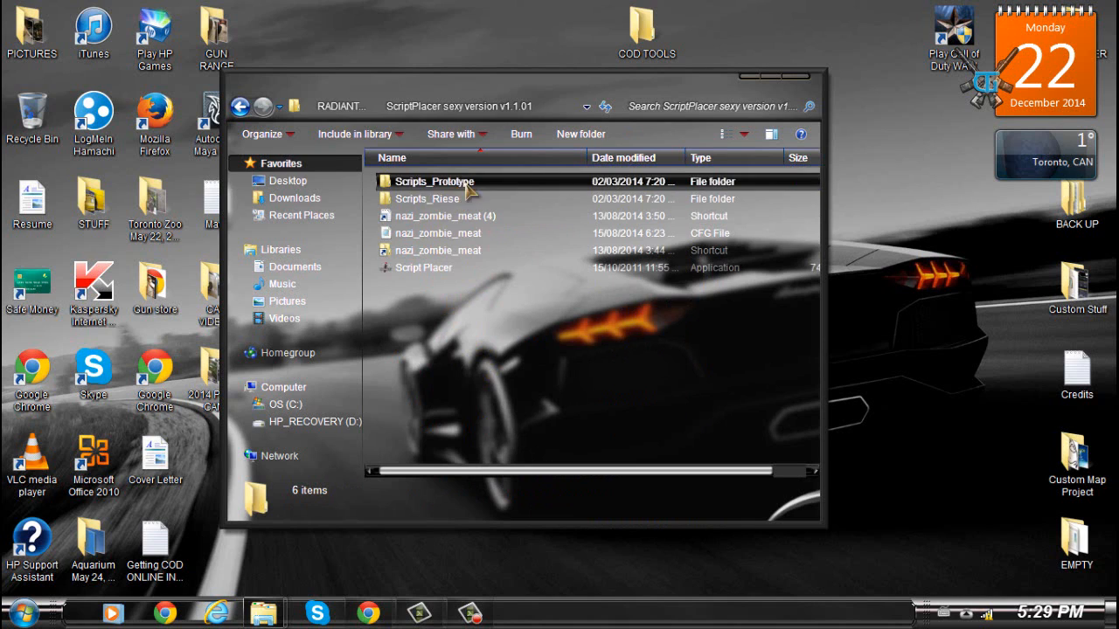
- Run the Script Placer application, accepting the unverified-publisher security warning
left_click(446, 252)
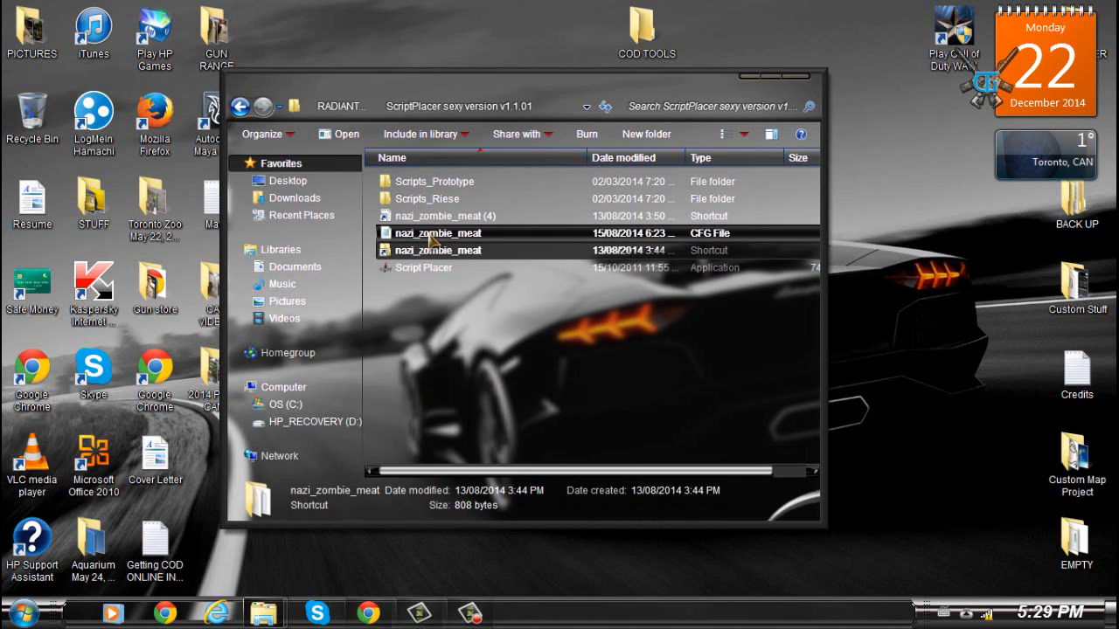
left_click(487, 330)
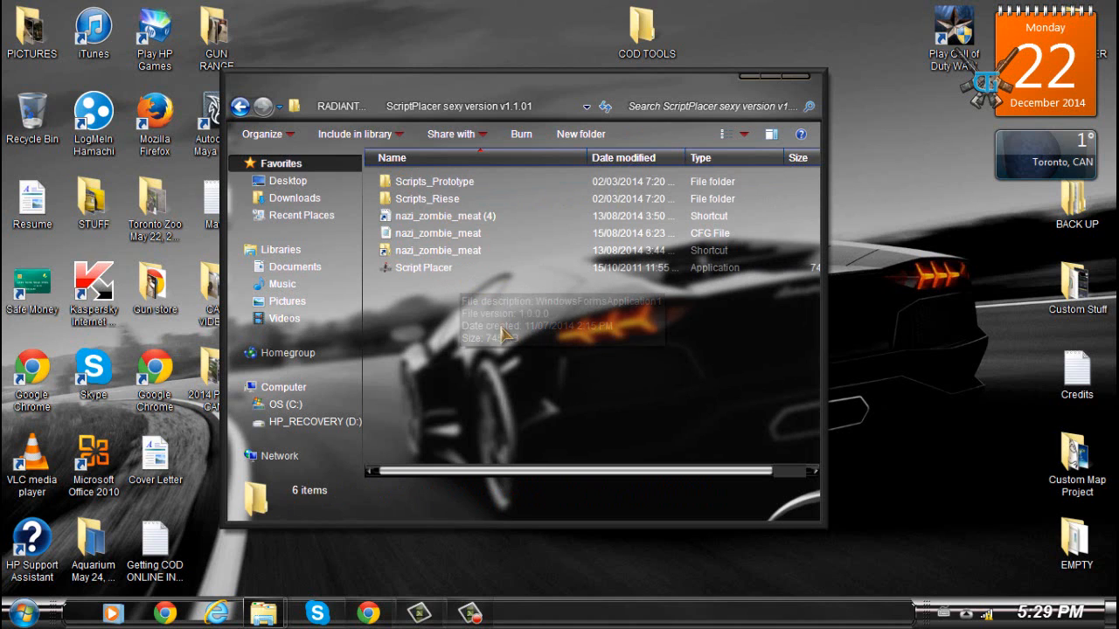
double_click(410, 270)
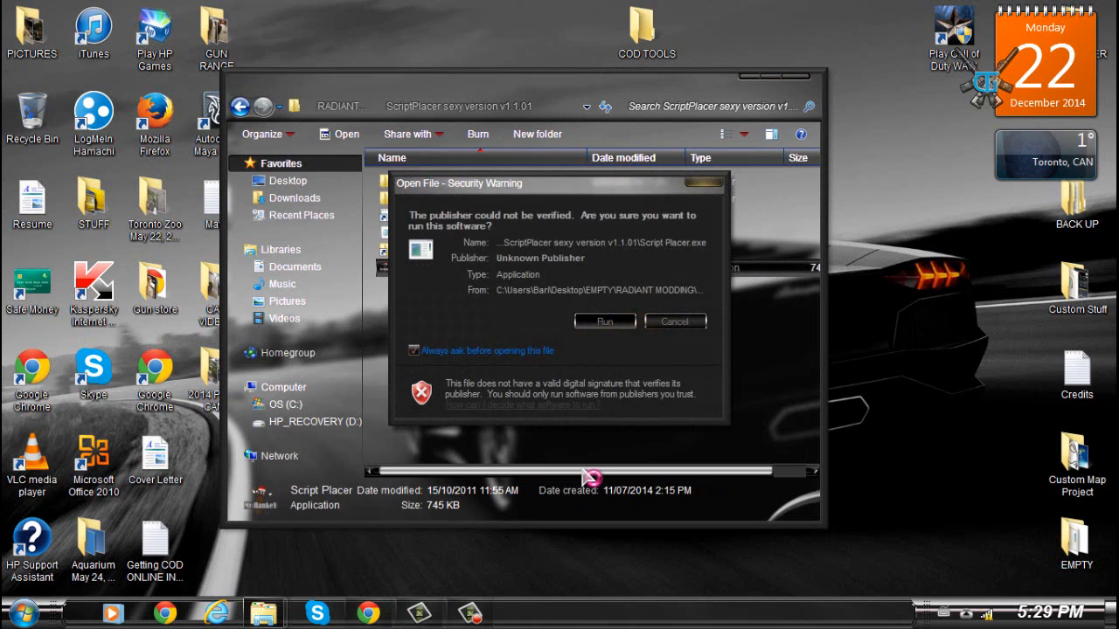
left_click(619, 325)
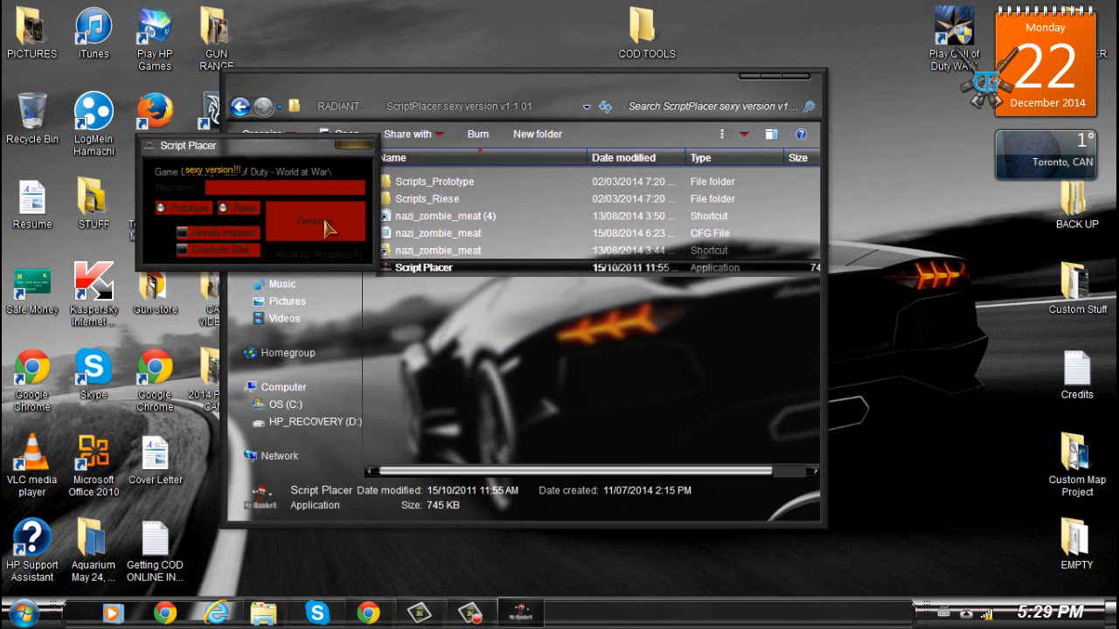
- Move the Script Placer window to the middle of the desktop and minimise the folder window
left_click_drag(267, 151, 700, 259)
left_click(757, 77)
left_click_drag(634, 246, 547, 198)
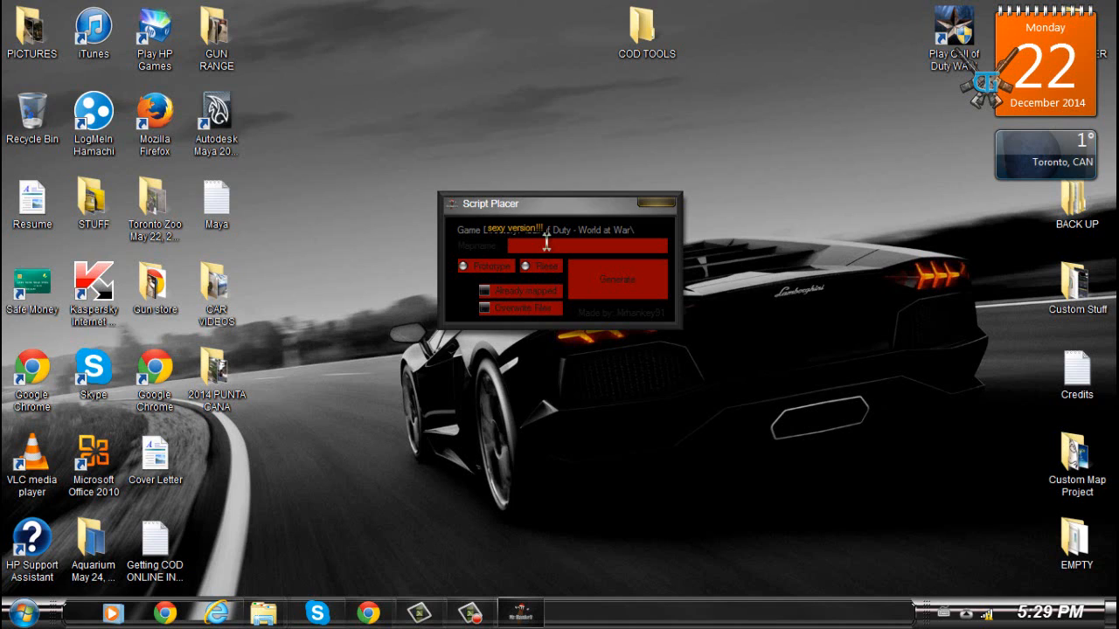
- Open the C: drive through Computer and select the Call of Duty - World at War folder
left_click(23, 614)
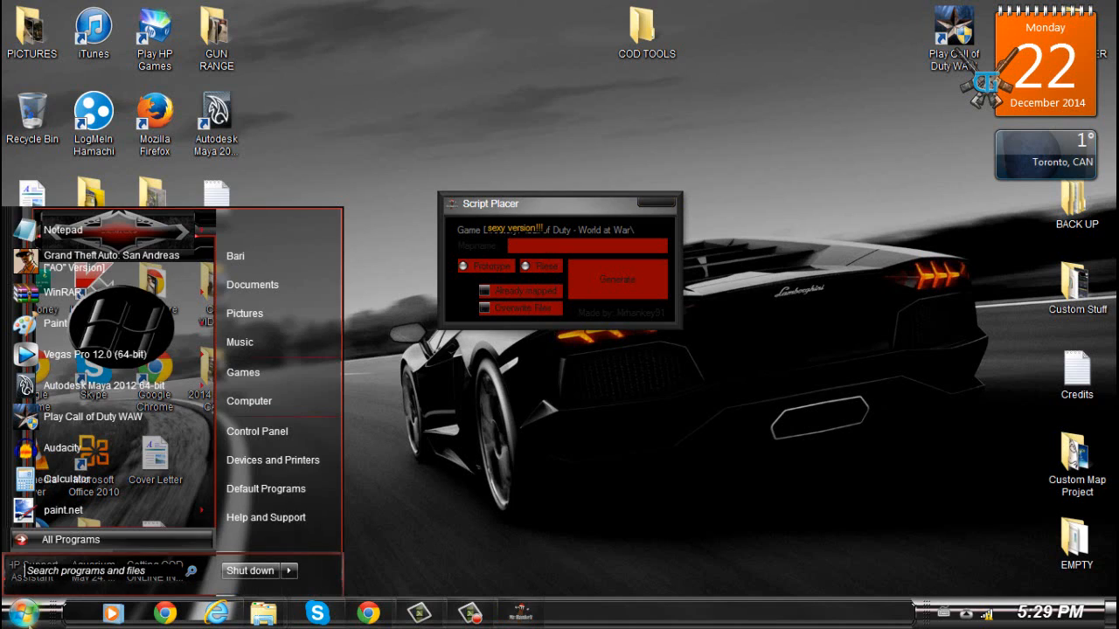
left_click(264, 402)
double_click(472, 176)
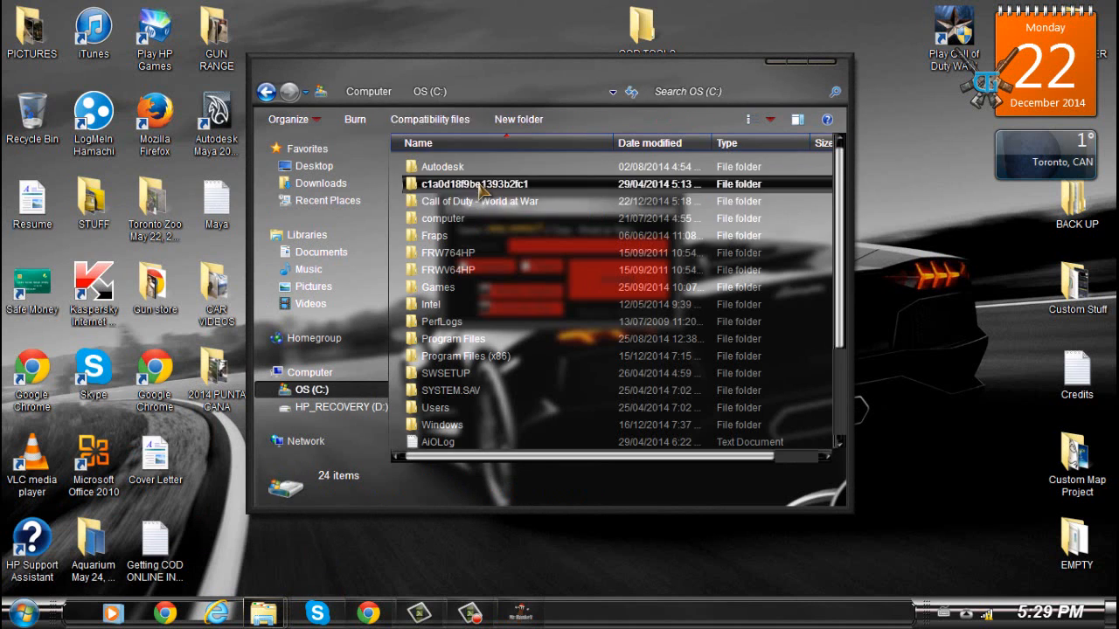
left_click(472, 202)
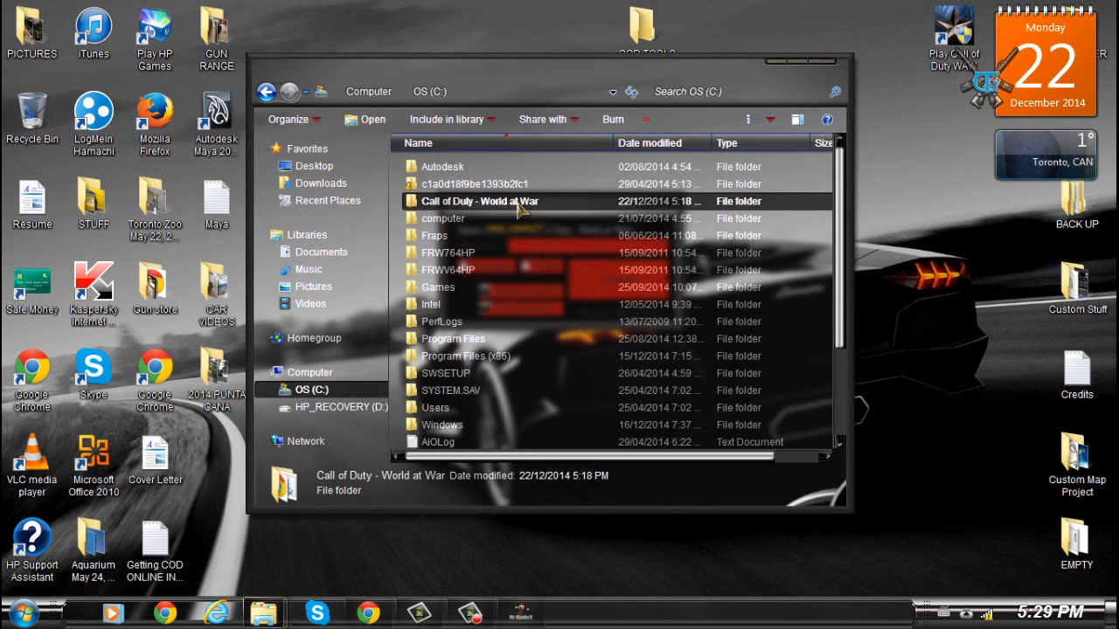
- Minimise the game folder window and bring the Script Placer window back up
left_click(395, 202)
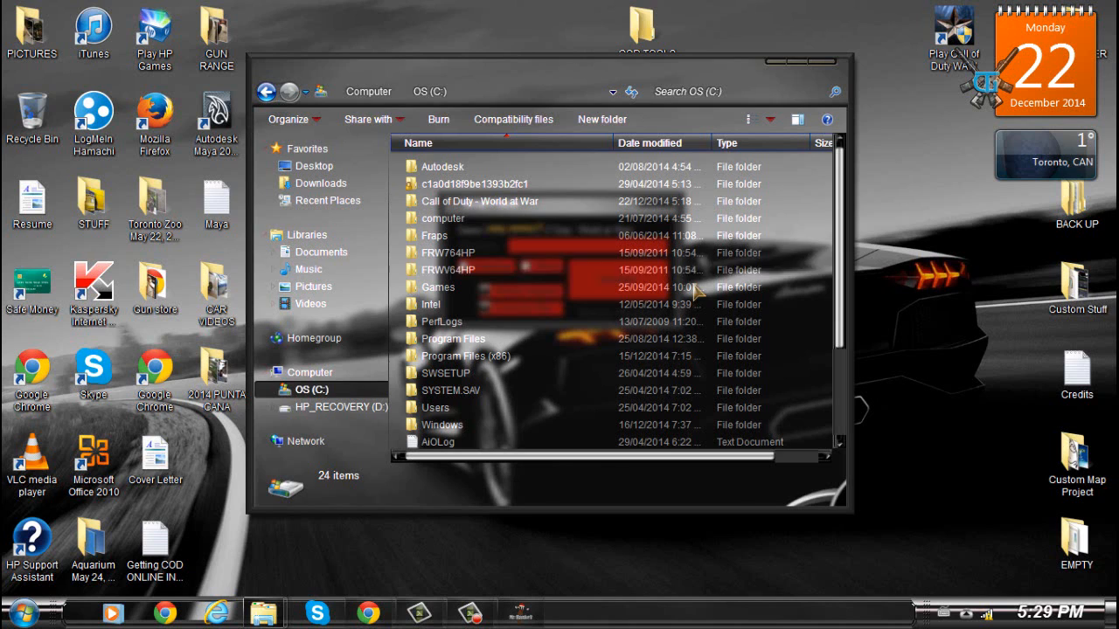
left_click(819, 65)
left_click(595, 317)
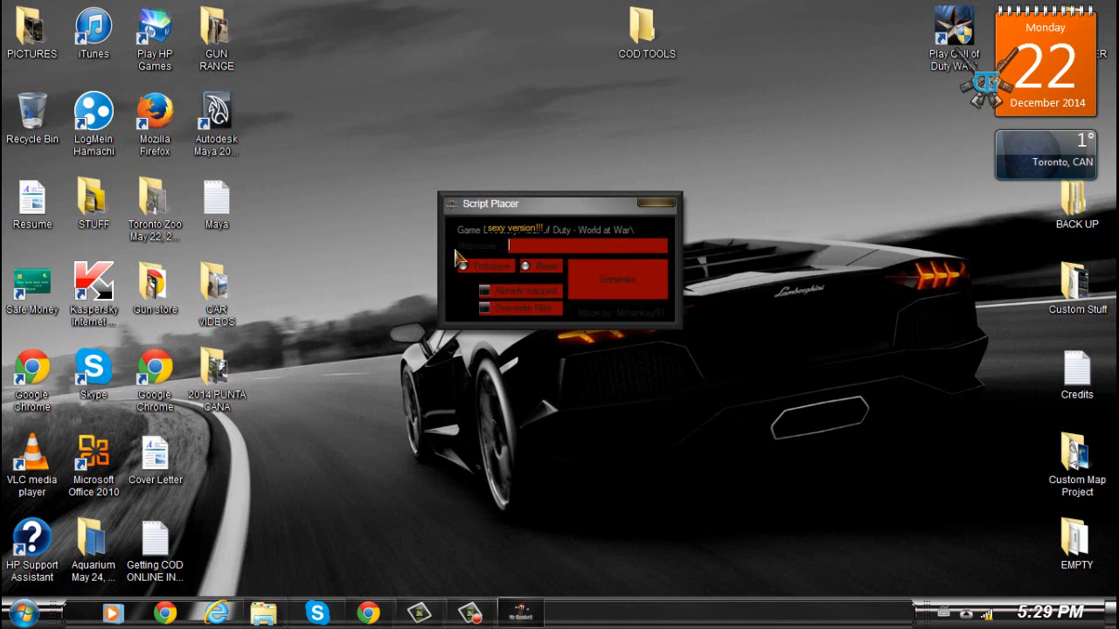
- Switch the desktop background several times until the original car wallpaper returns
mouse_move(528, 202)
left_mouse_down()
mouse_move(544, 133)
mouse_move(525, 166)
mouse_move(533, 208)
left_mouse_up()
right_click(577, 157)
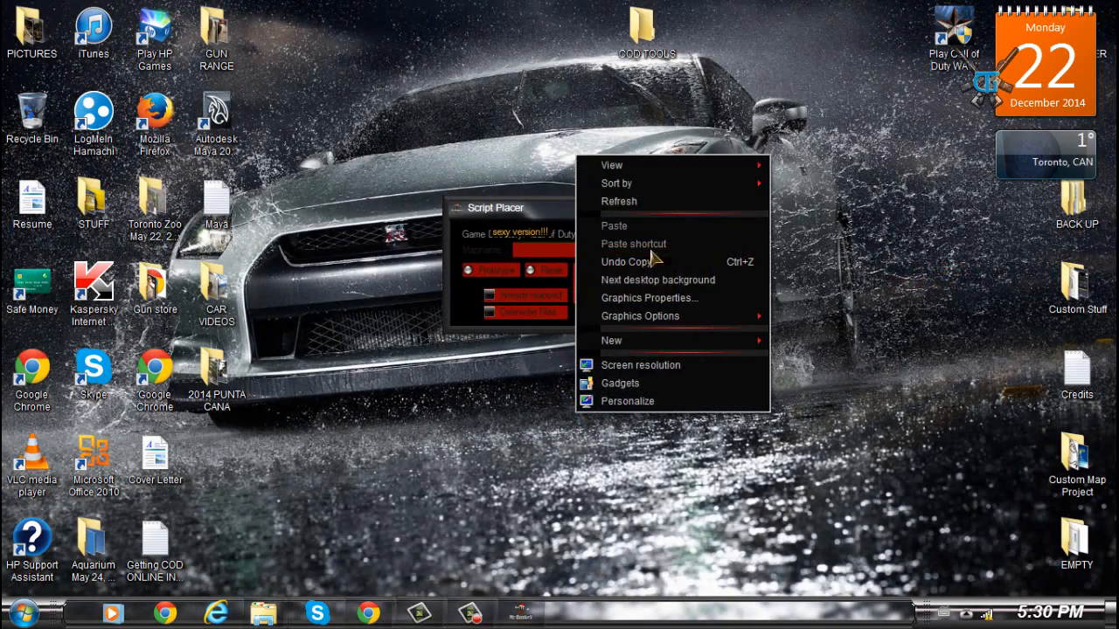
left_click(643, 280)
right_click(606, 408)
left_click(680, 280)
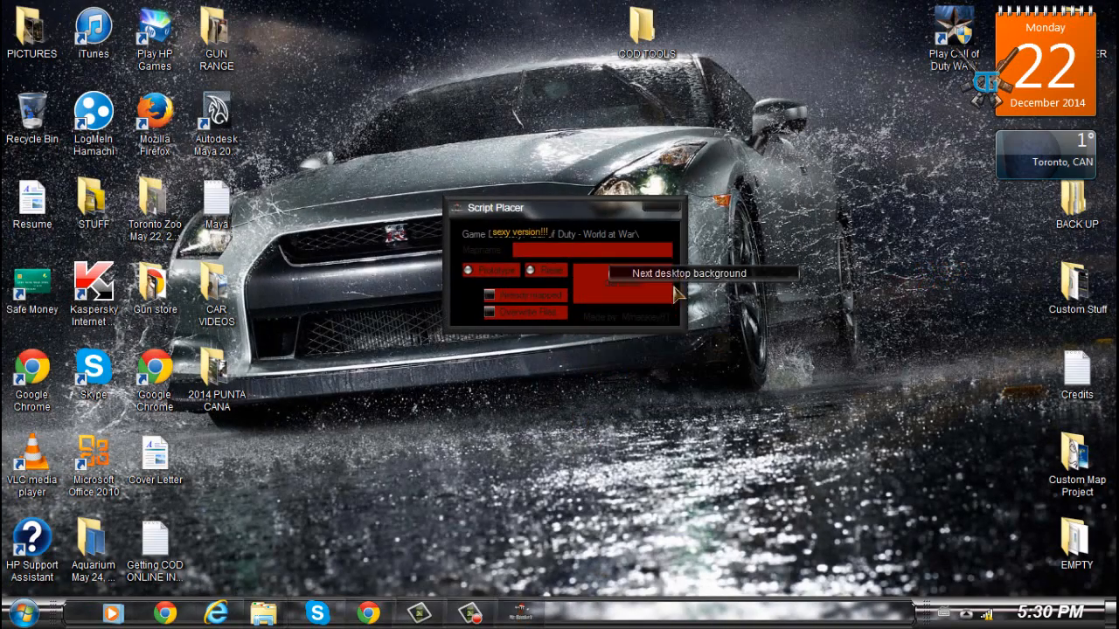
right_click(629, 437)
left_click(584, 230)
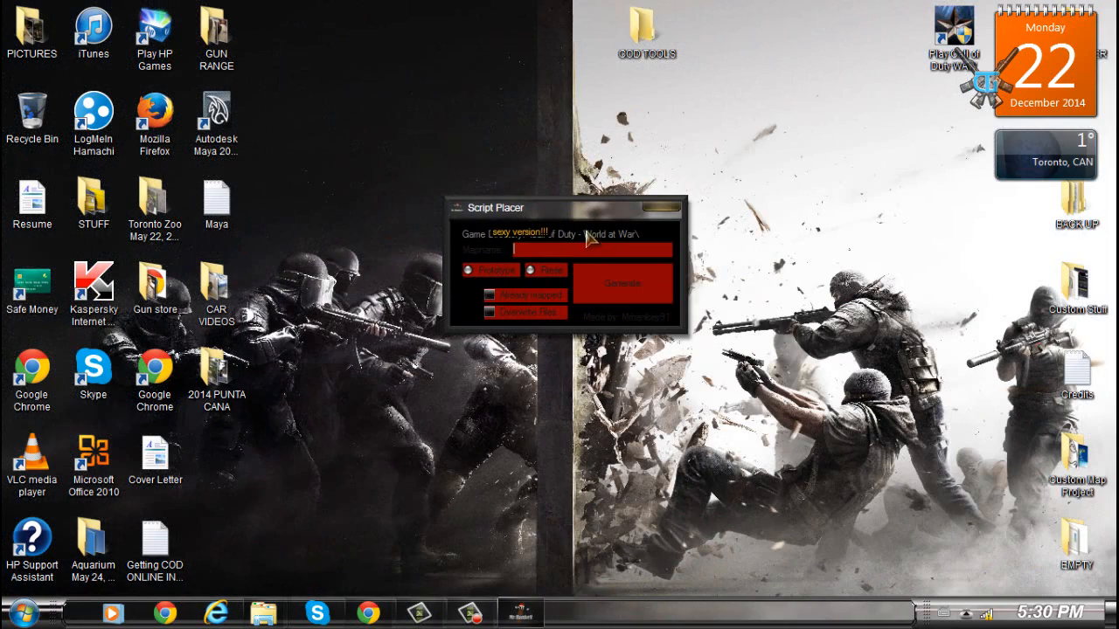
right_click(568, 111)
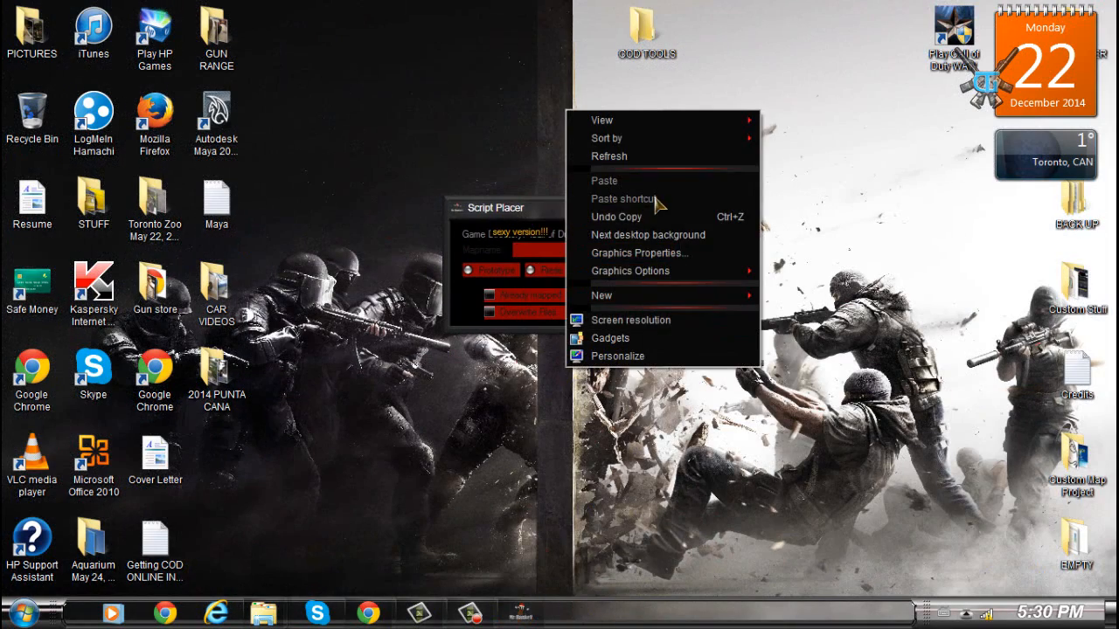
left_click(647, 234)
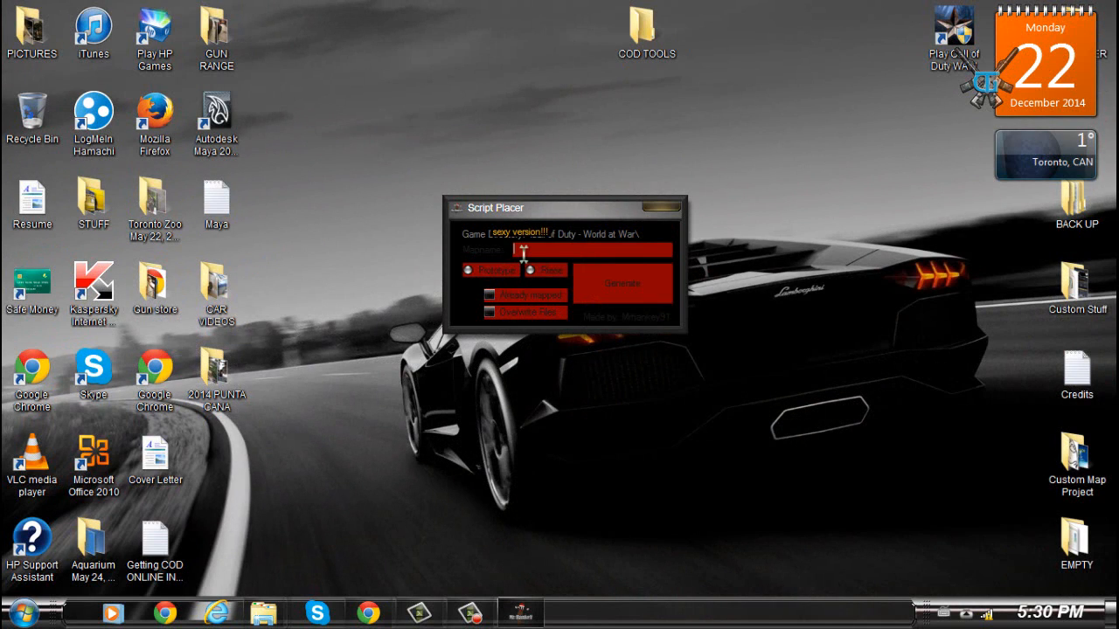
- Generate a Patch map named nazi_zombie_youtube in Script Placer, then close the success message and Script Placer
type("nazi_zom")
type("hhhhhhhhhhhhh")
type("hhhhhhhhhhh")
key("BackSpace")
key("BackSpace")
key("BackSpace")
key("BackSpace")
key("BackSpace")
key("BackSpace")
key("BackSpace")
key("BackSpace")
key("BackSpace")
key("BackSpace")
key("BackSpace")
key("BackSpace")
key("BackSpace")
key("BackSpace")
key("BackSpace")
key("BackSpace")
key("BackSpace")
key("BackSpace")
key("BackSpace")
key("BackSpace")
key("BackSpace")
key("BackSpace")
key("BackSpace")
key("BackSpace")
key("BackSpace")
key("BackSpace")
key("BackSpace")
key("BackSpace")
type("youtub")
left_click(531, 271)
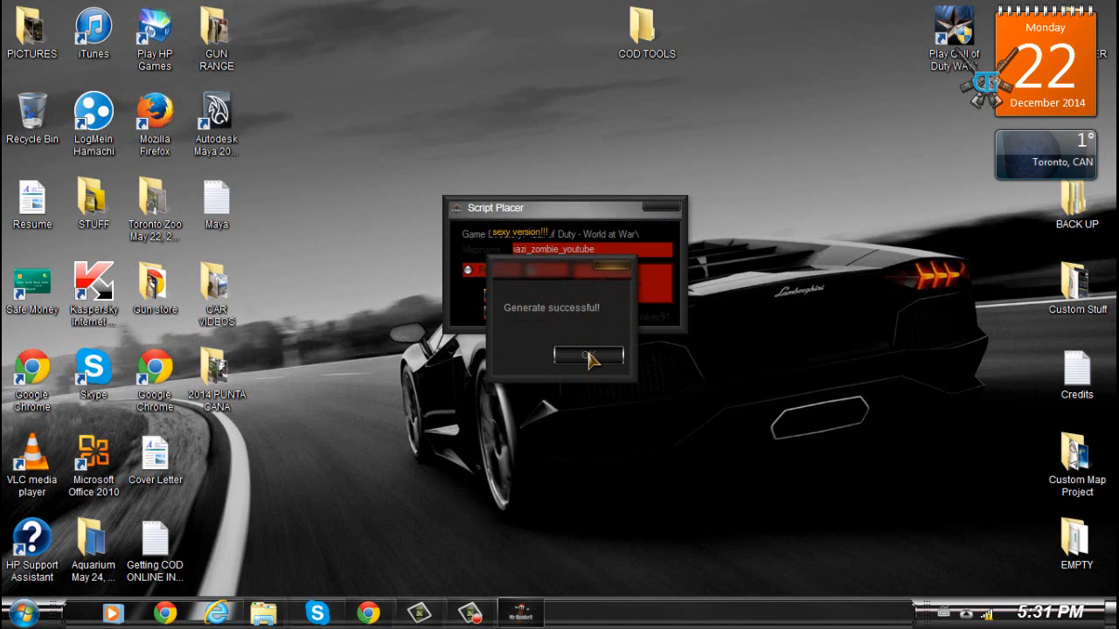
left_click(589, 355)
left_click(665, 207)
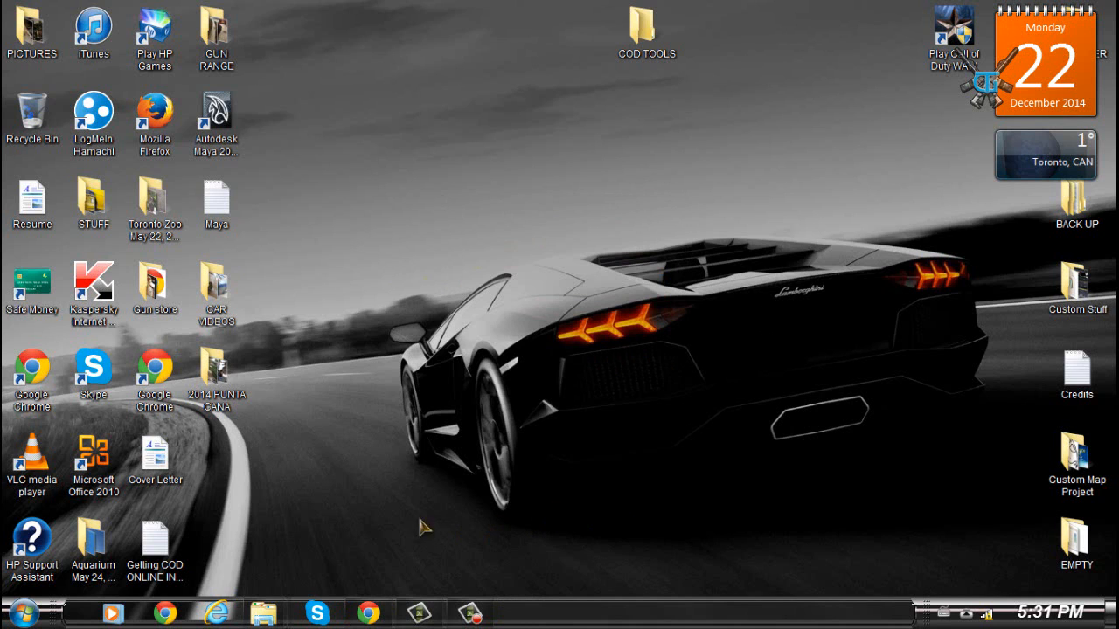
- Open the game's mods folder and then the nazi_zombie_youtube folder to view its generated files
mouse_move(263, 613)
mouse_move(472, 535)
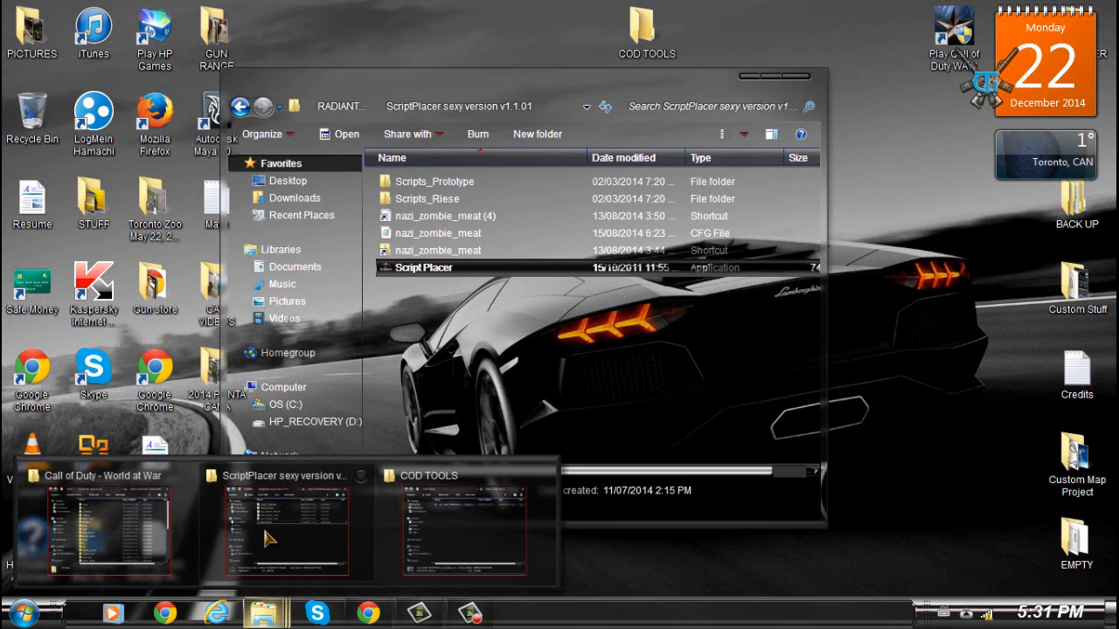
left_click(123, 517)
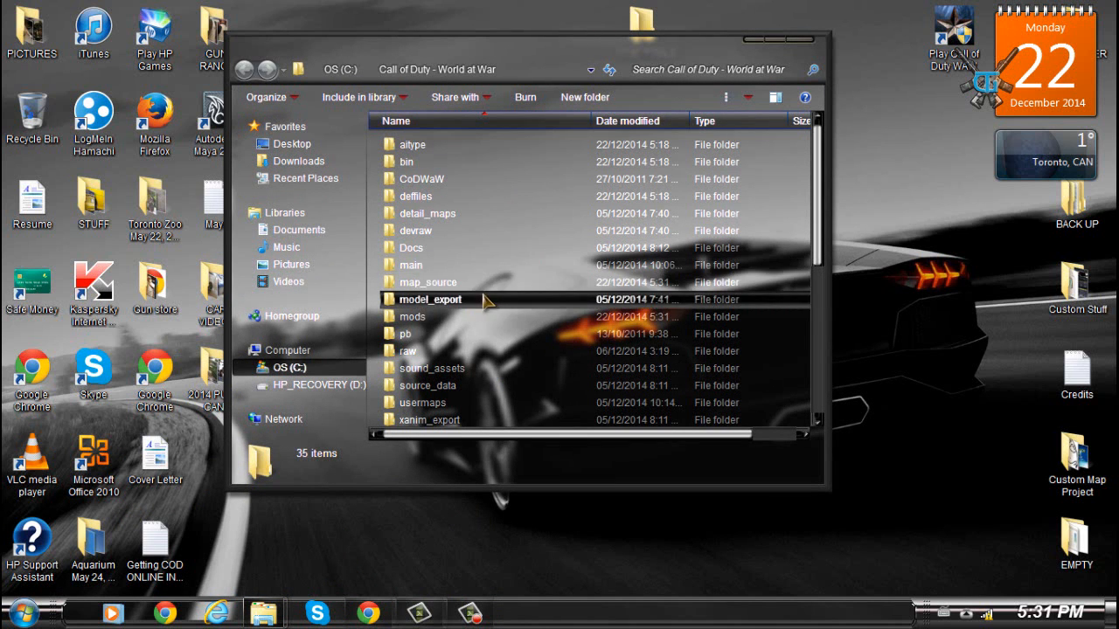
double_click(437, 318)
scroll(568, 367, "down", 7)
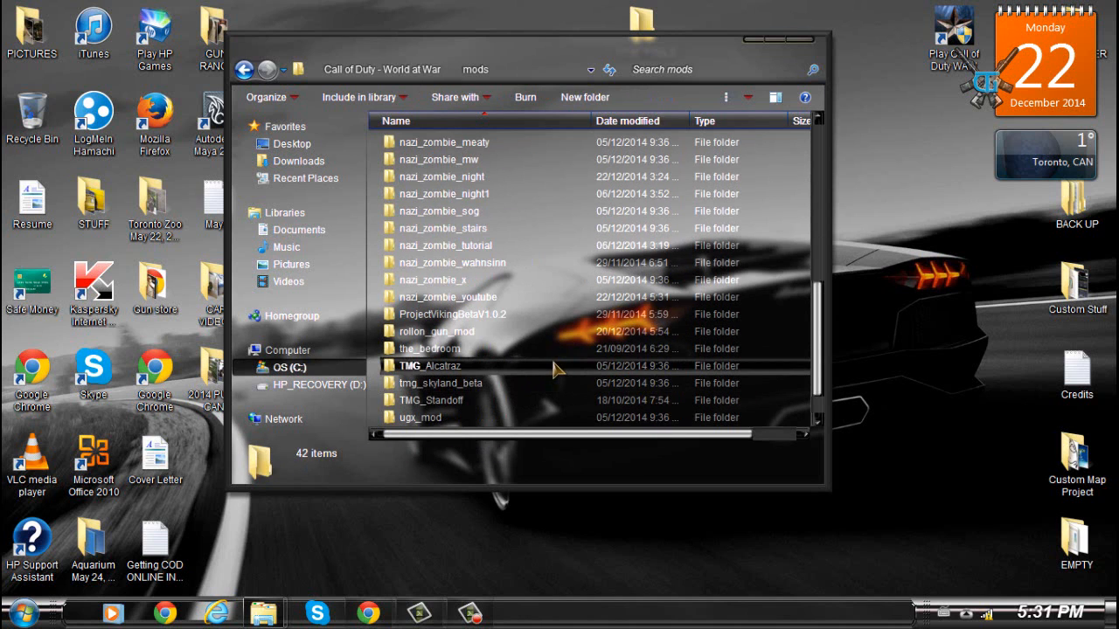
left_click(447, 347)
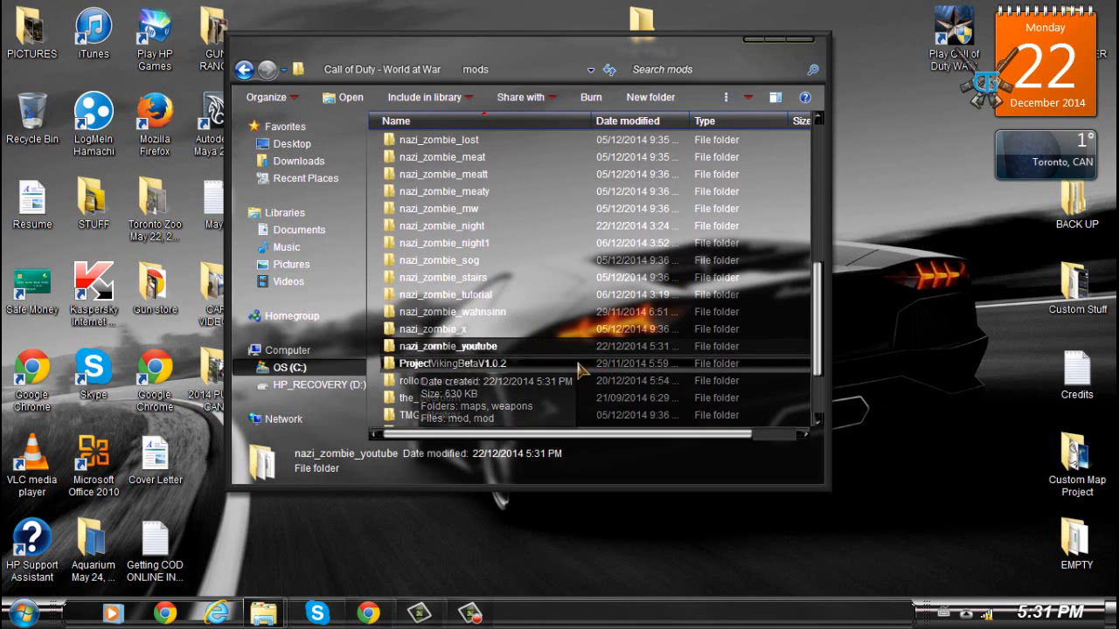
left_click(473, 349)
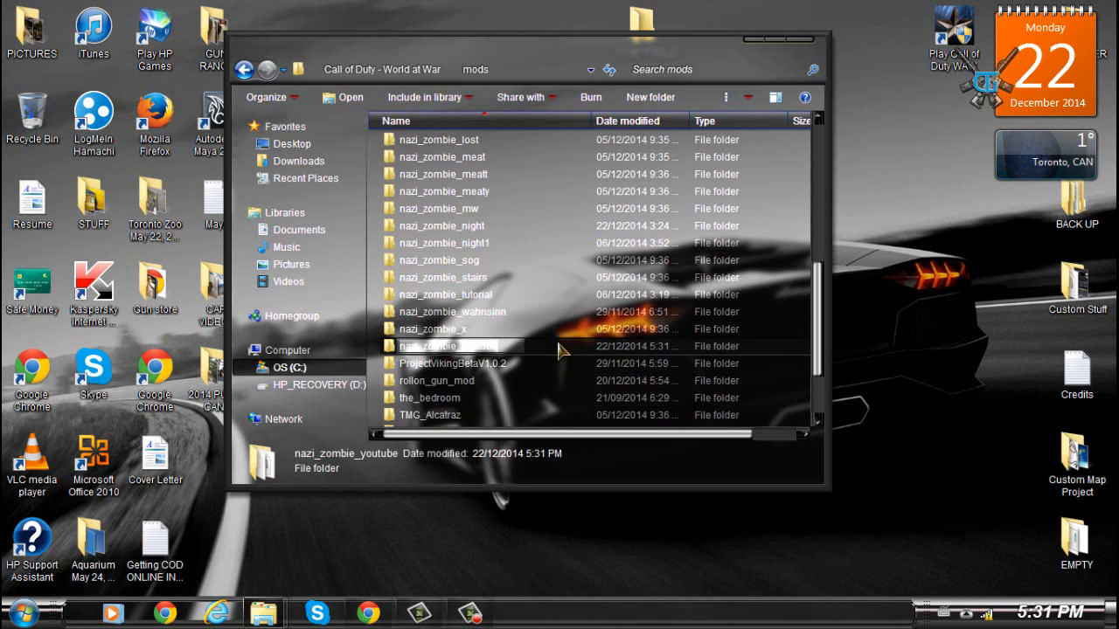
left_click(591, 350)
double_click(568, 353)
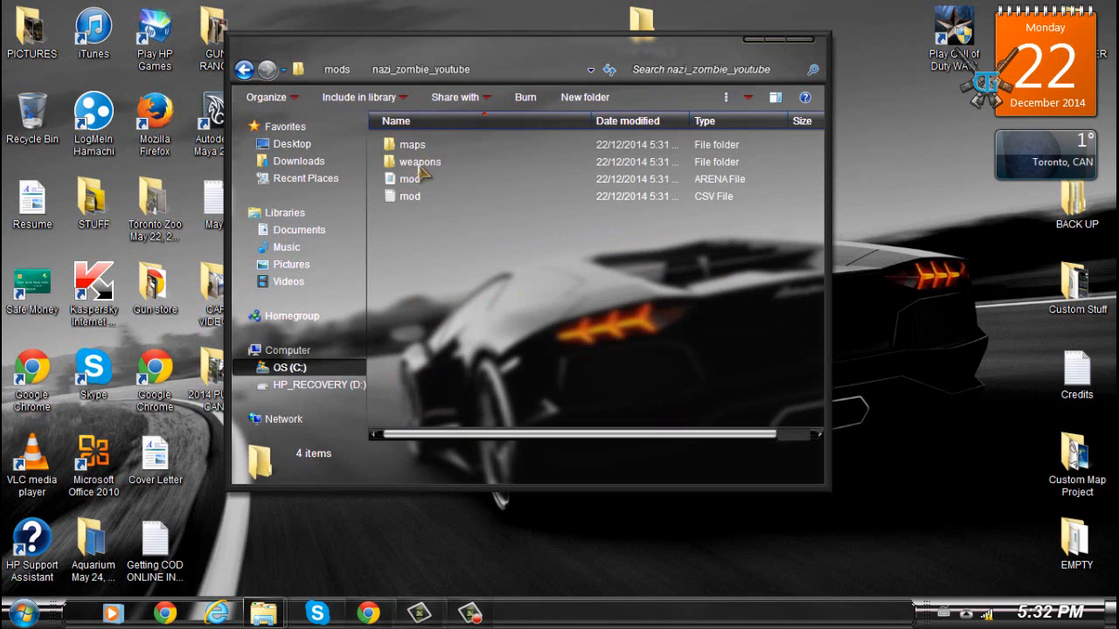
- Go back to the Call of Duty - World at War folder, open bin, and start the Launcher
left_click(244, 70)
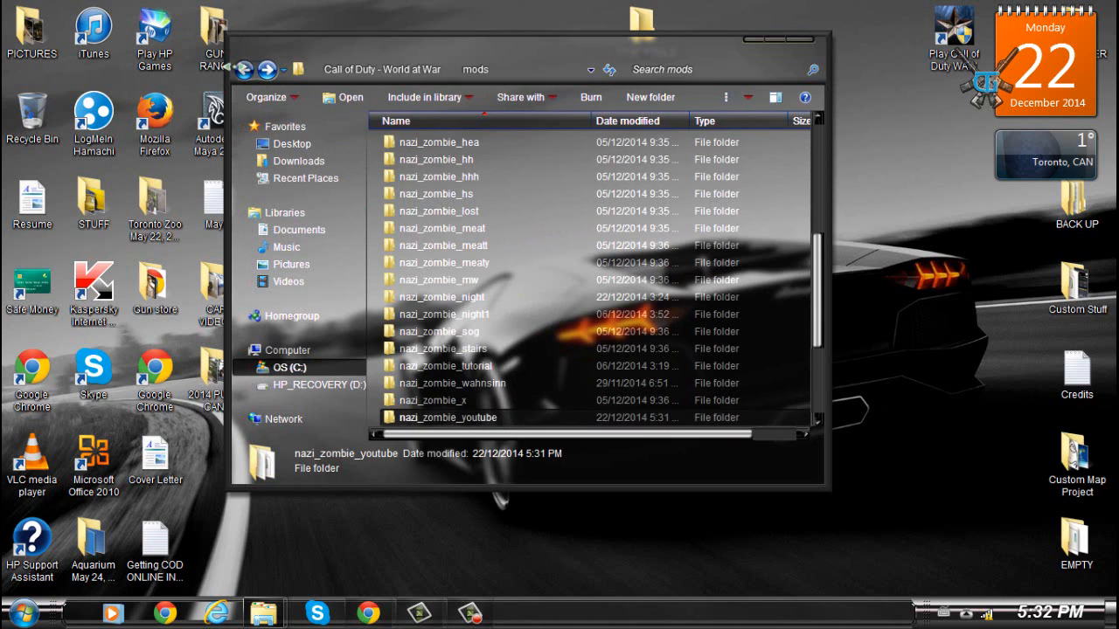
left_click(243, 70)
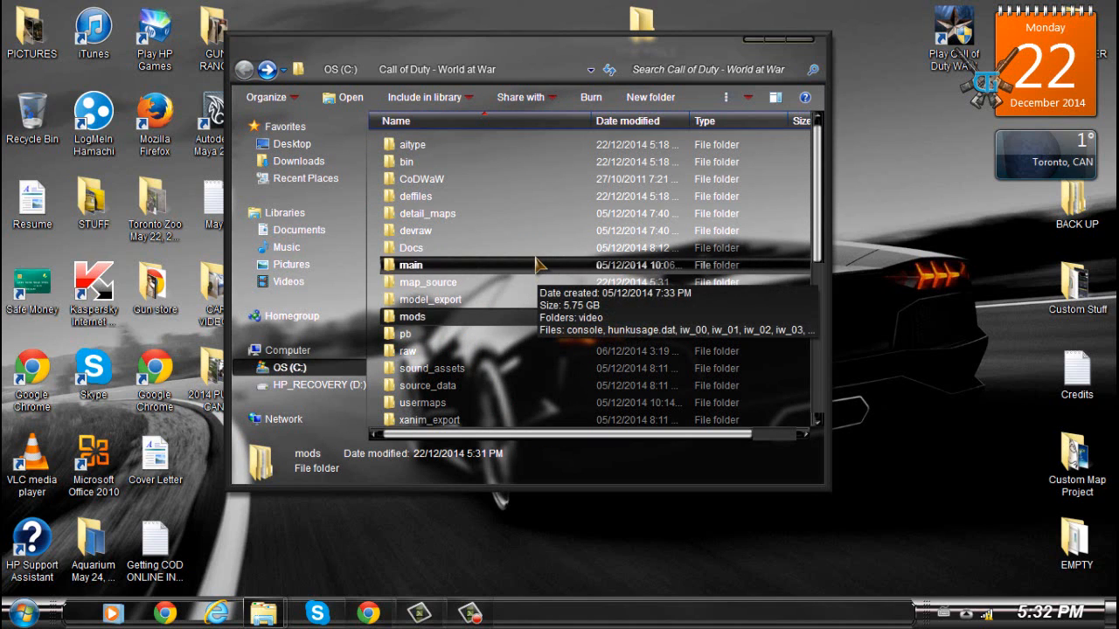
double_click(439, 163)
scroll(439, 175, "down", 5)
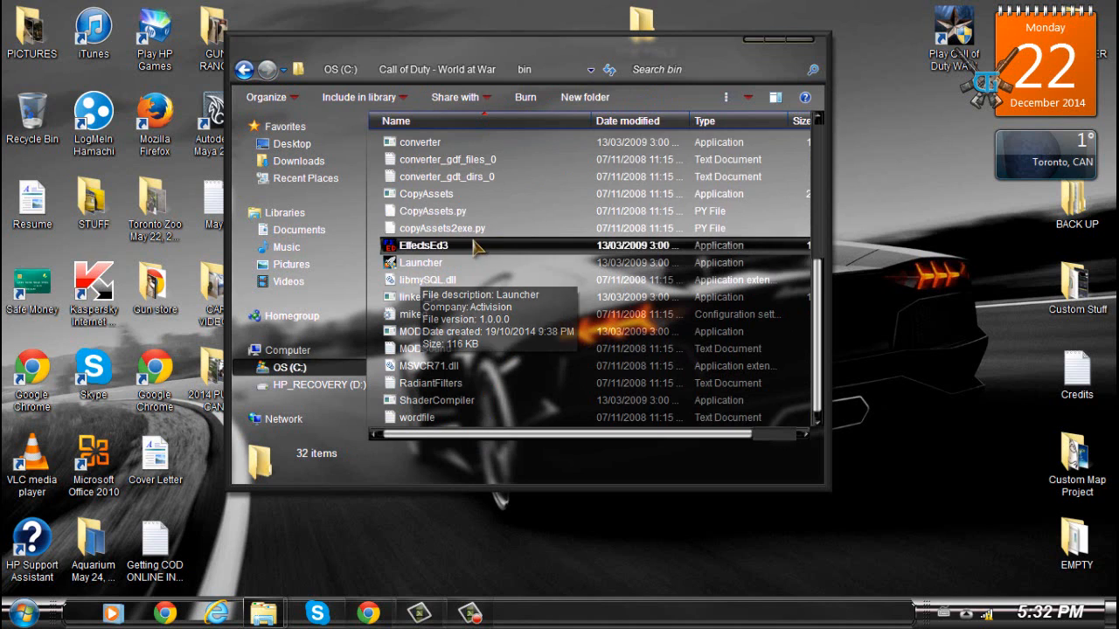
scroll(430, 302, "up", 4)
scroll(430, 301, "up", 1)
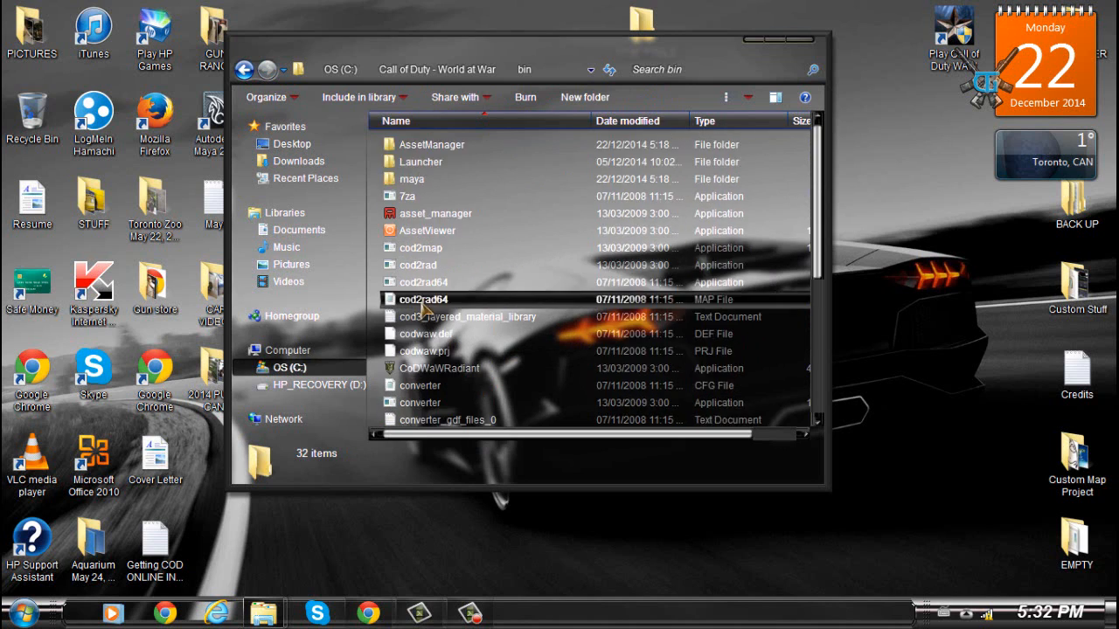
scroll(430, 302, "down", 2)
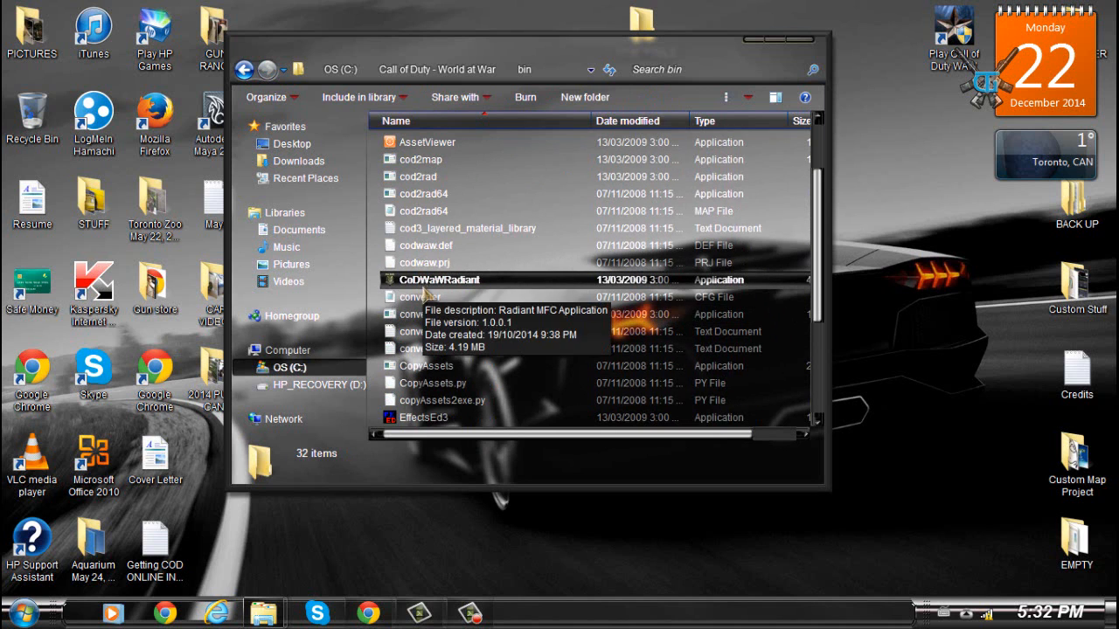
scroll(424, 285, "down", 3)
left_click(421, 263)
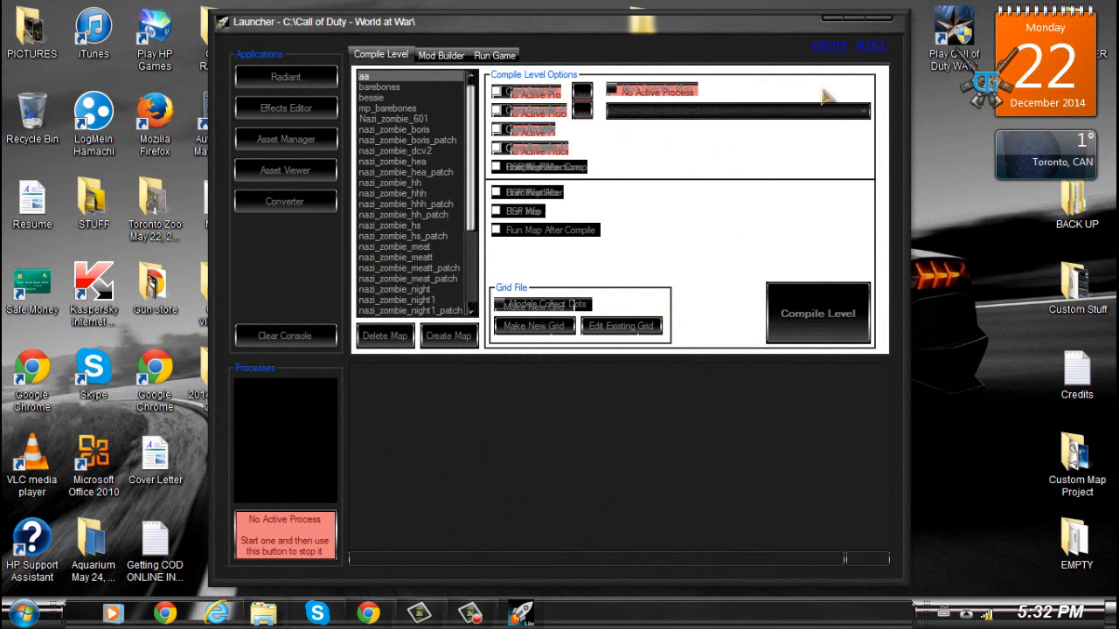
- Close the Launcher and change the Windows theme through Personalize
left_click(832, 17)
right_click(509, 241)
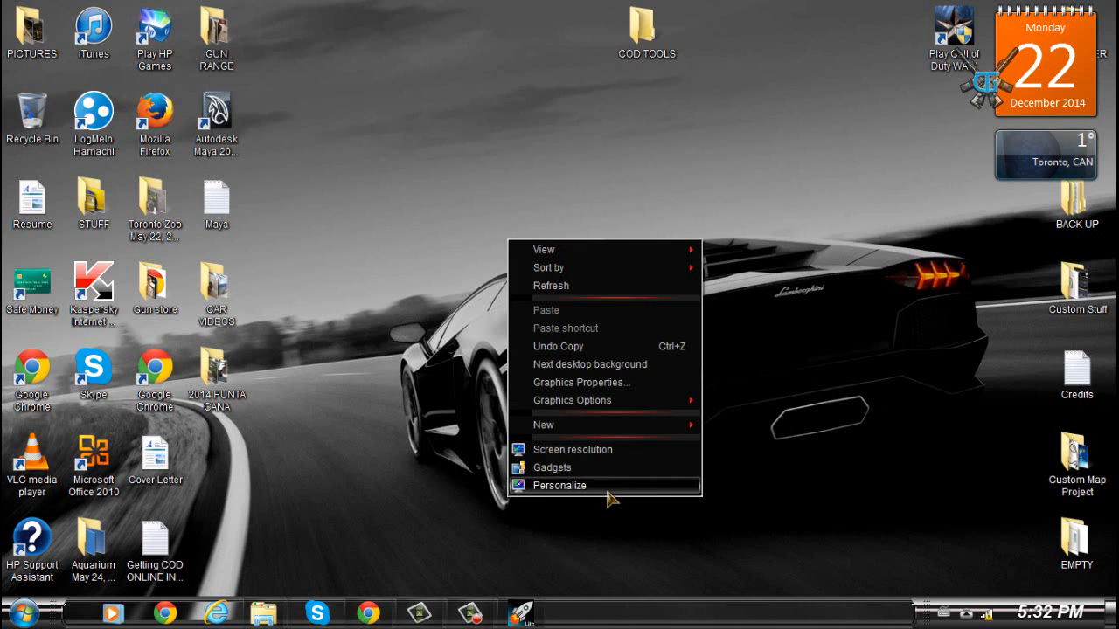
left_click(607, 490)
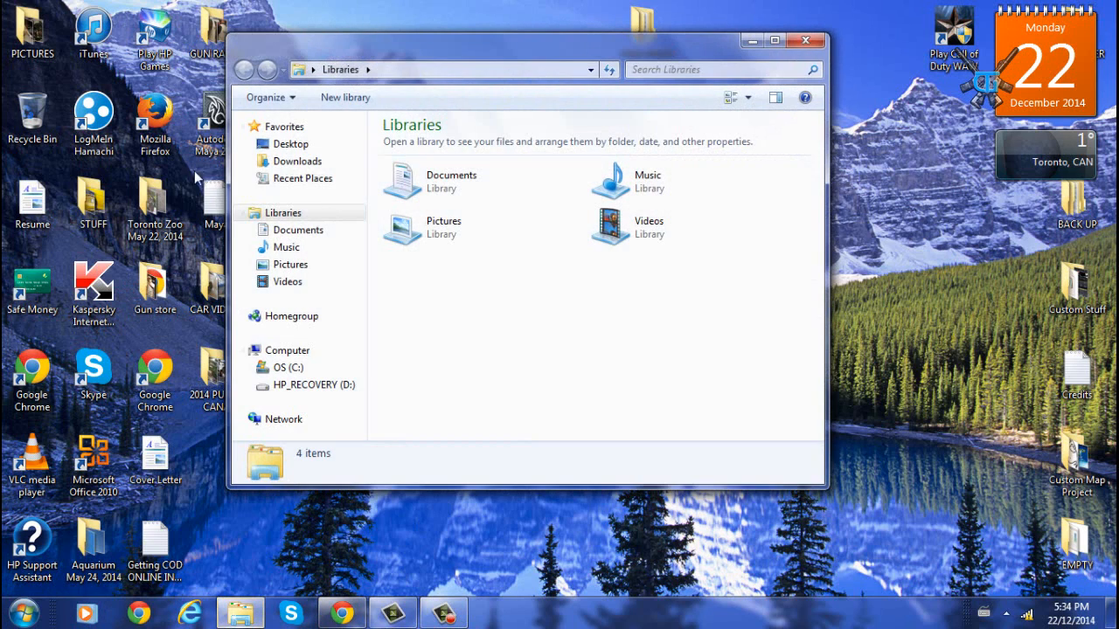
- Open C: > Call of Duty - World at War > bin, start the Launcher again and move its window up
left_click(288, 350)
double_click(512, 173)
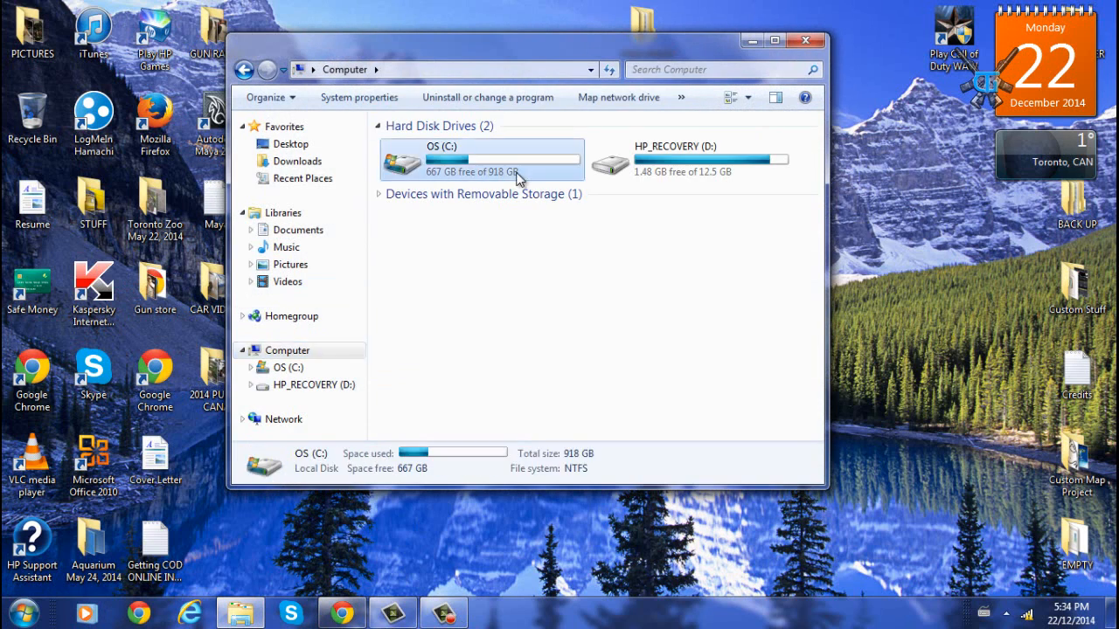
double_click(517, 182)
double_click(465, 165)
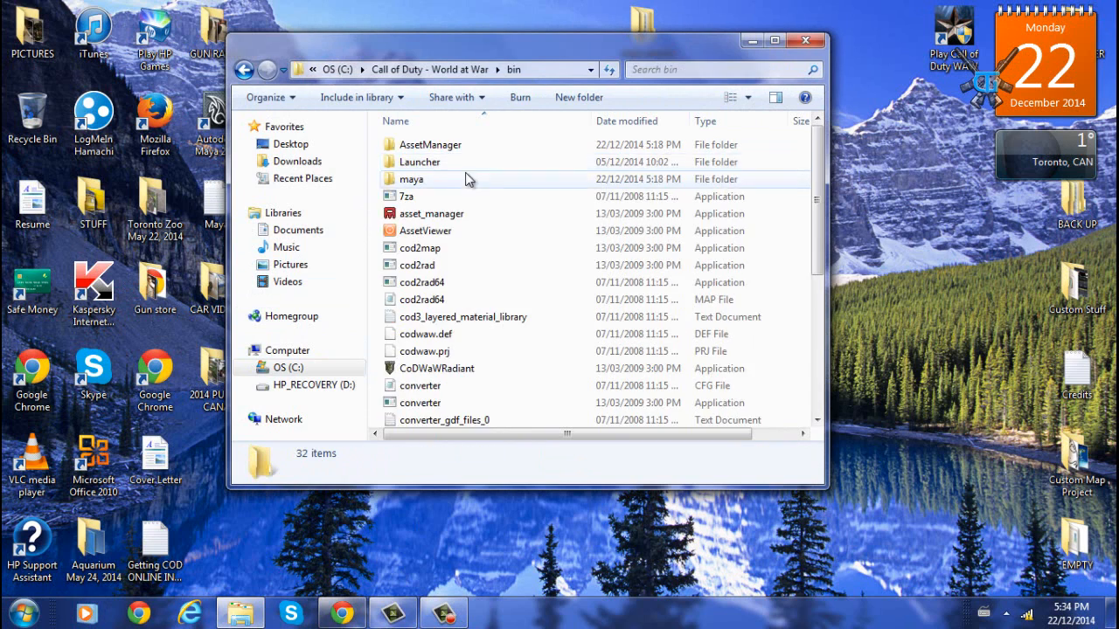
scroll(492, 253, "down", 5)
left_click(464, 263)
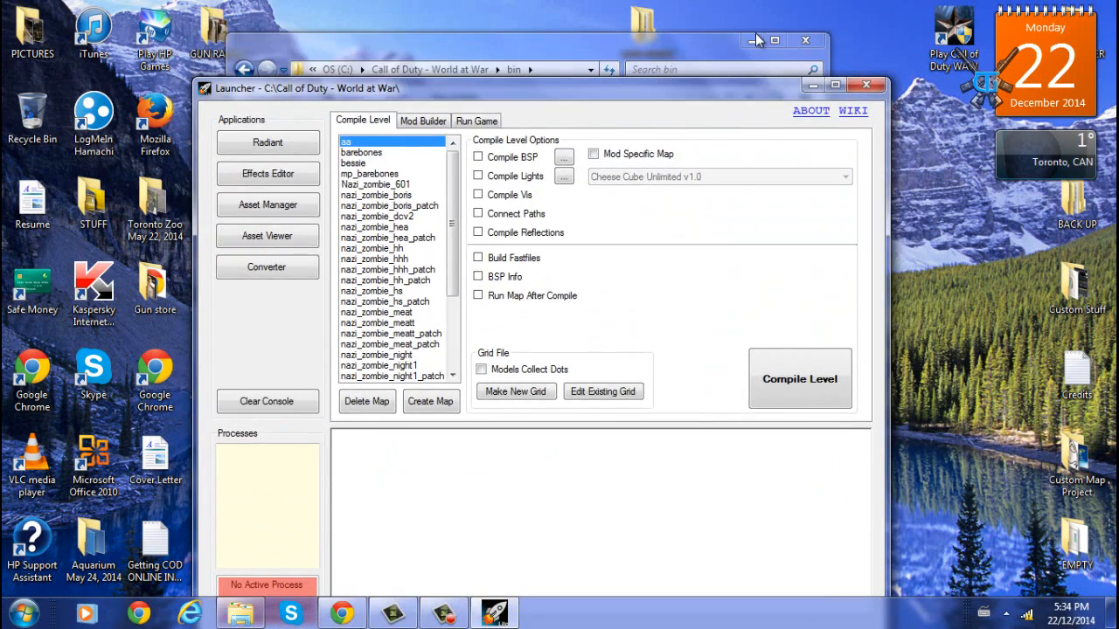
mouse_move(719, 88)
left_mouse_down()
mouse_move(738, 44)
mouse_move(749, 43)
left_mouse_up()
- Compile the nazi_zombie_youtube_patch map with Compile BSP and Build Fastfiles enabled
left_click_drag(481, 179, 482, 251)
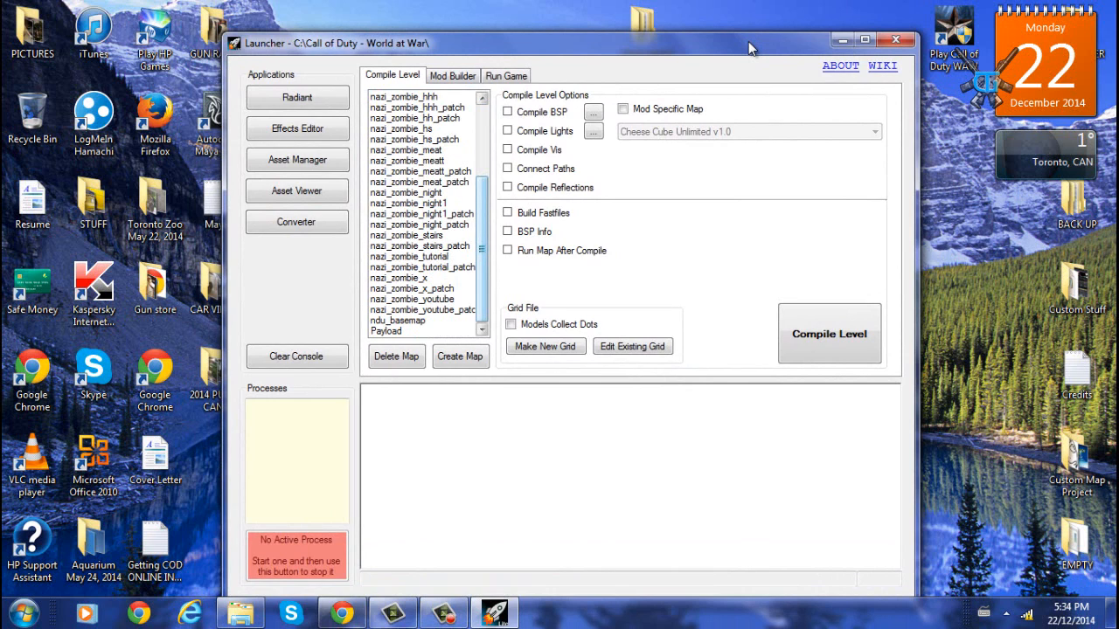
key("Home")
scroll(749, 48, "down", 5)
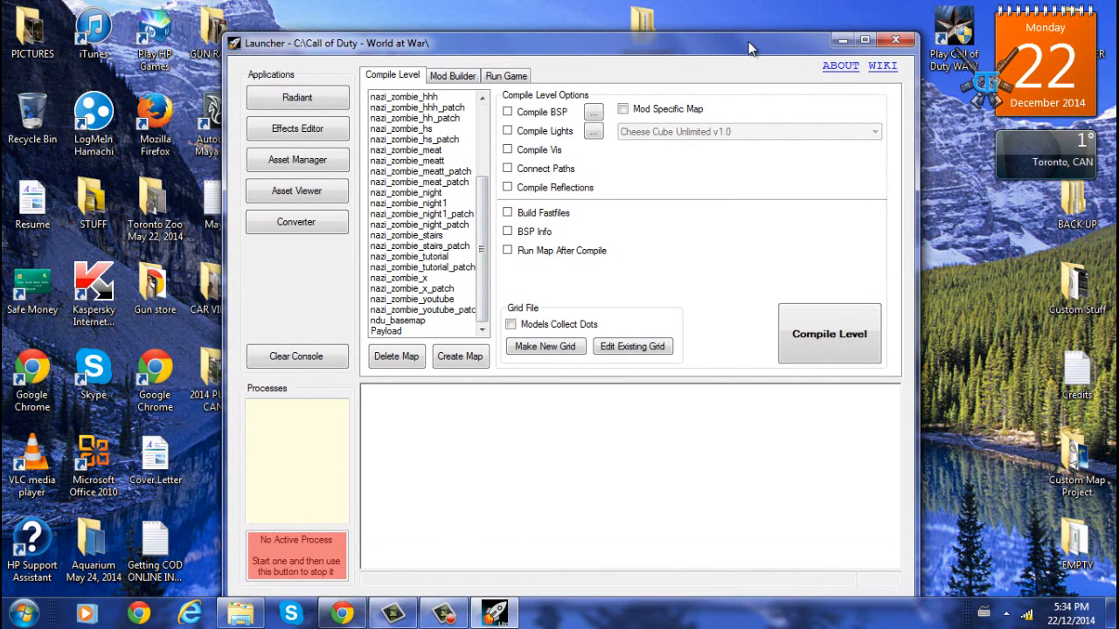
left_click(412, 298)
scroll(749, 49, "up", 6)
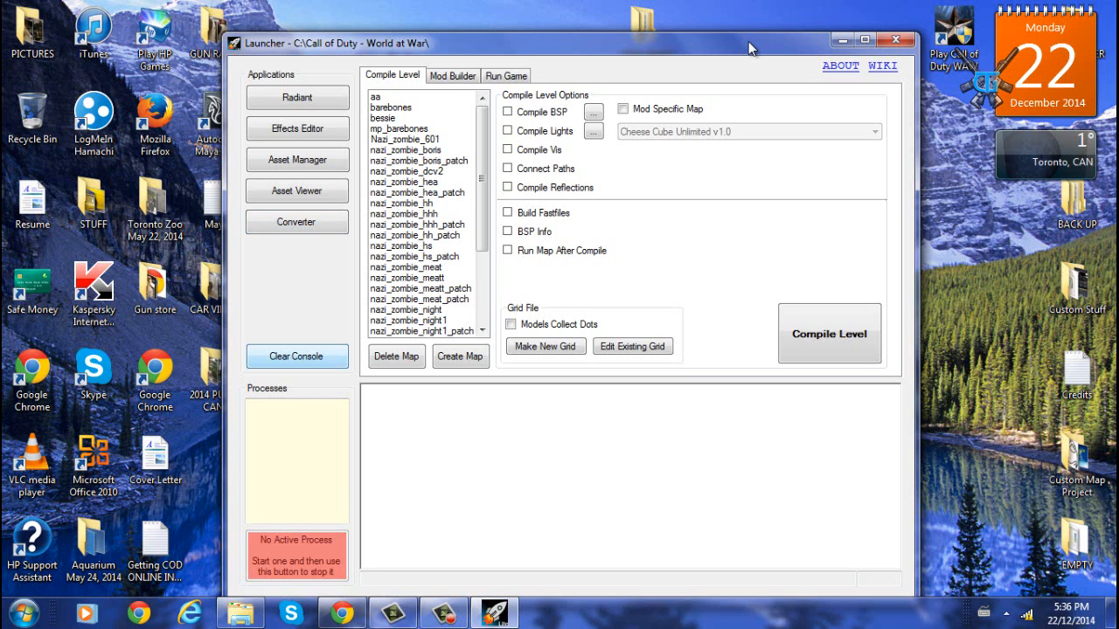
scroll(752, 48, "down", 4)
key("Down")
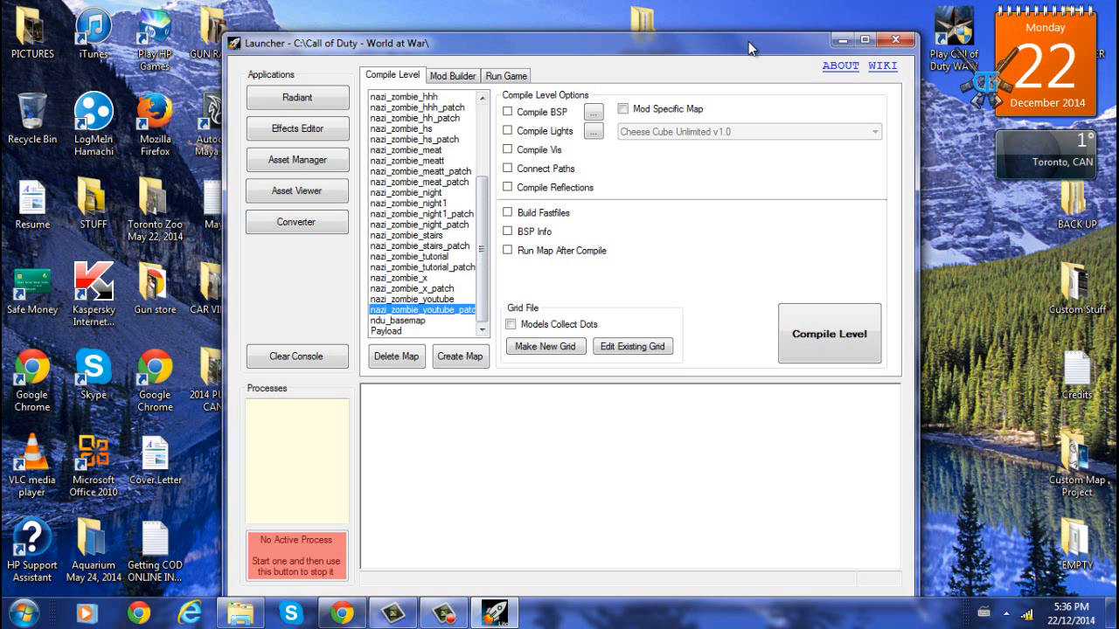
key("space")
key("space")
key("space")
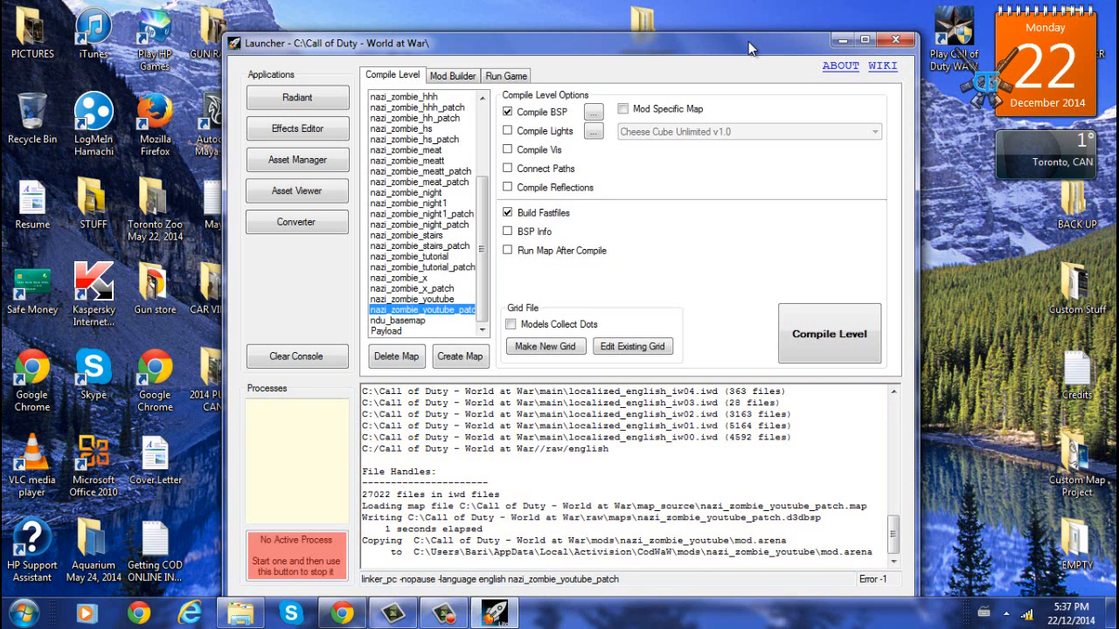
- Clear the console and select the nazi_zombie_youtube map in the map list
left_click(296, 357)
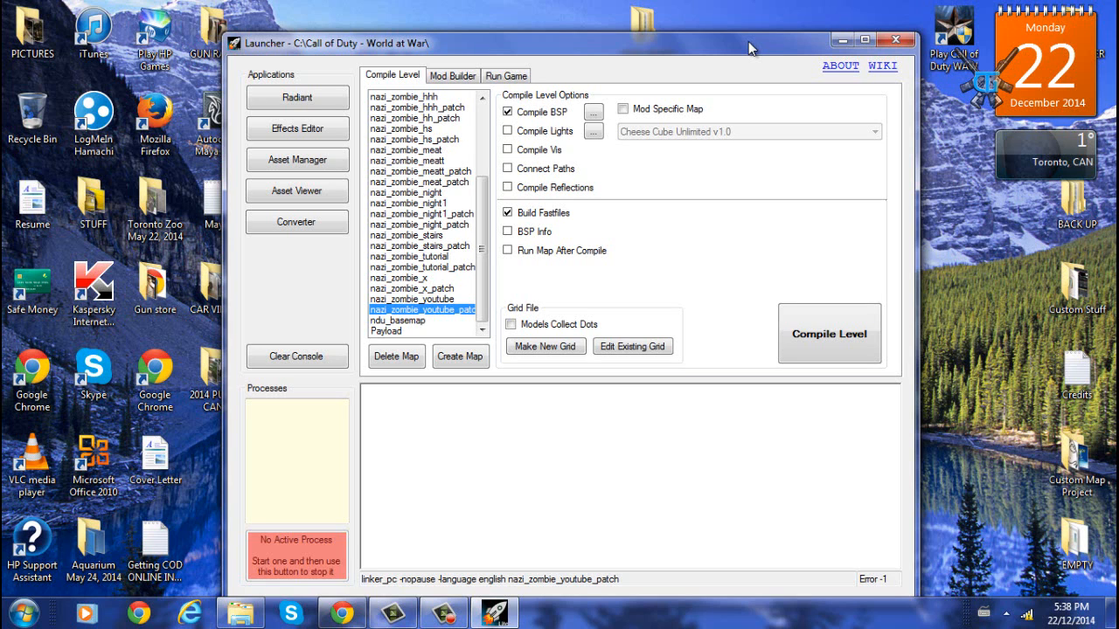
left_click_drag(481, 249, 481, 177)
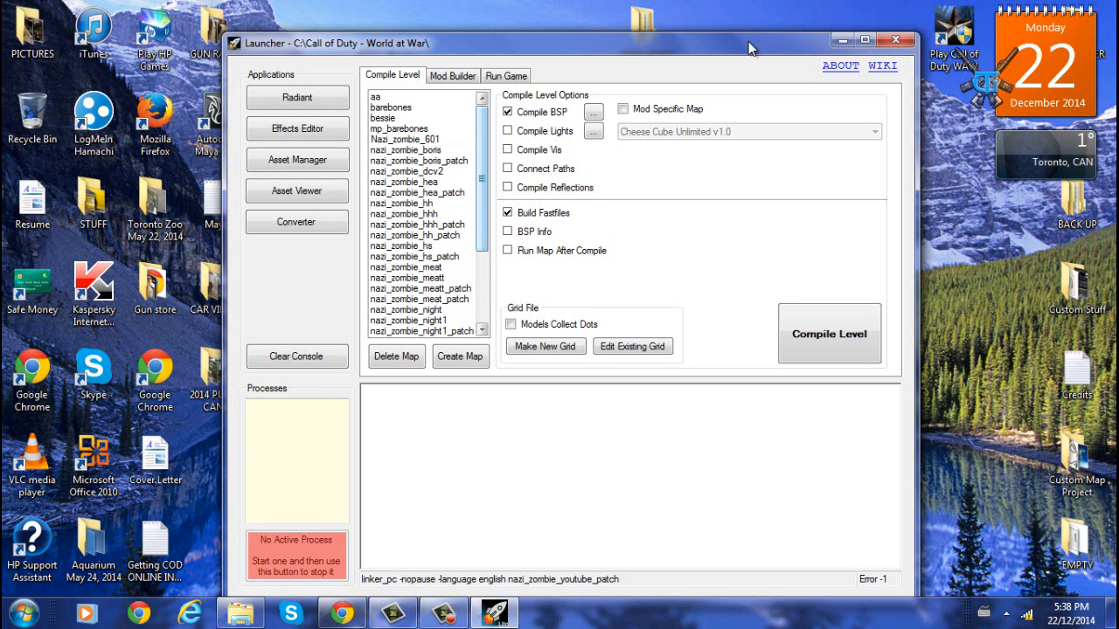
left_click_drag(482, 178, 482, 250)
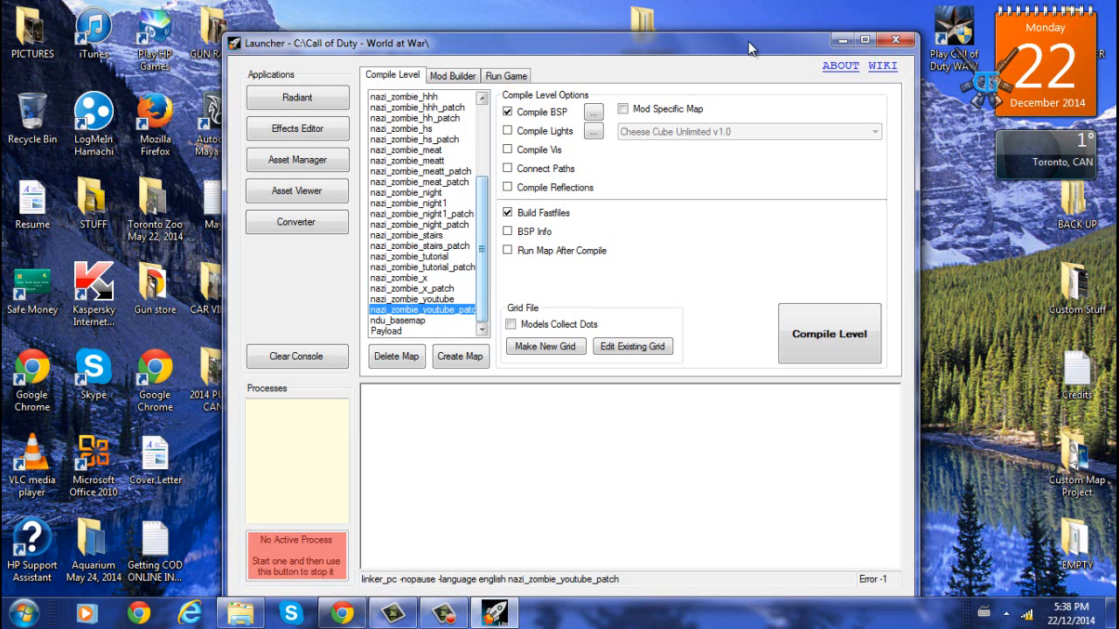
mouse_move(481, 249)
left_mouse_down()
mouse_move(482, 178)
mouse_move(481, 249)
left_mouse_up()
left_click(411, 299)
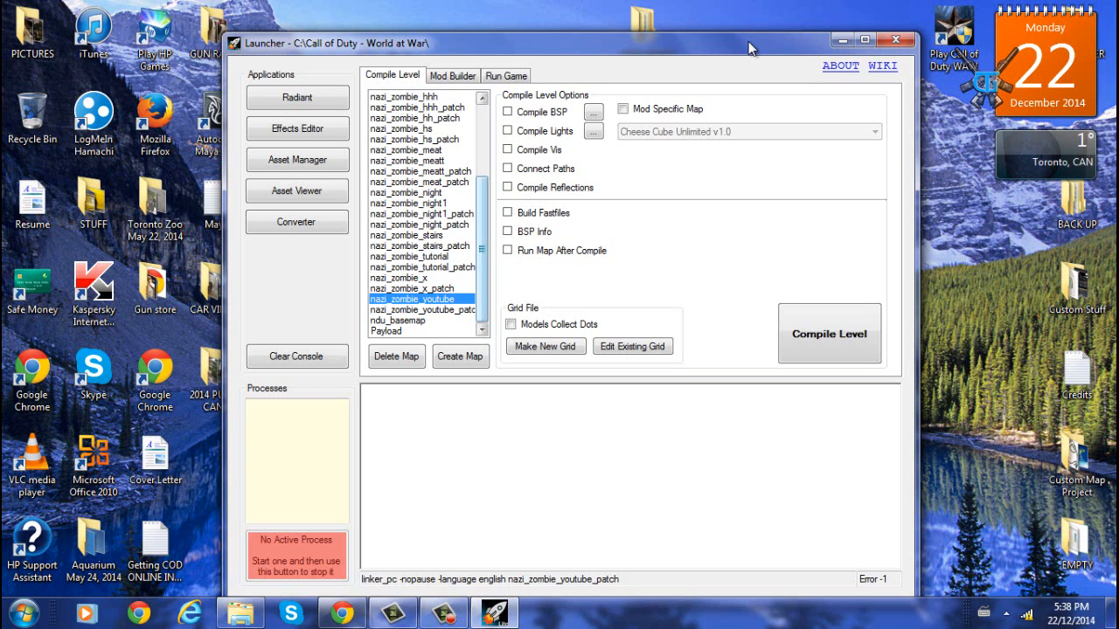
- With the nazi_zombie_youtube map selected, enable Connect Paths, Compile Reflections and Mod Specific Map
left_click_drag(481, 249, 482, 242)
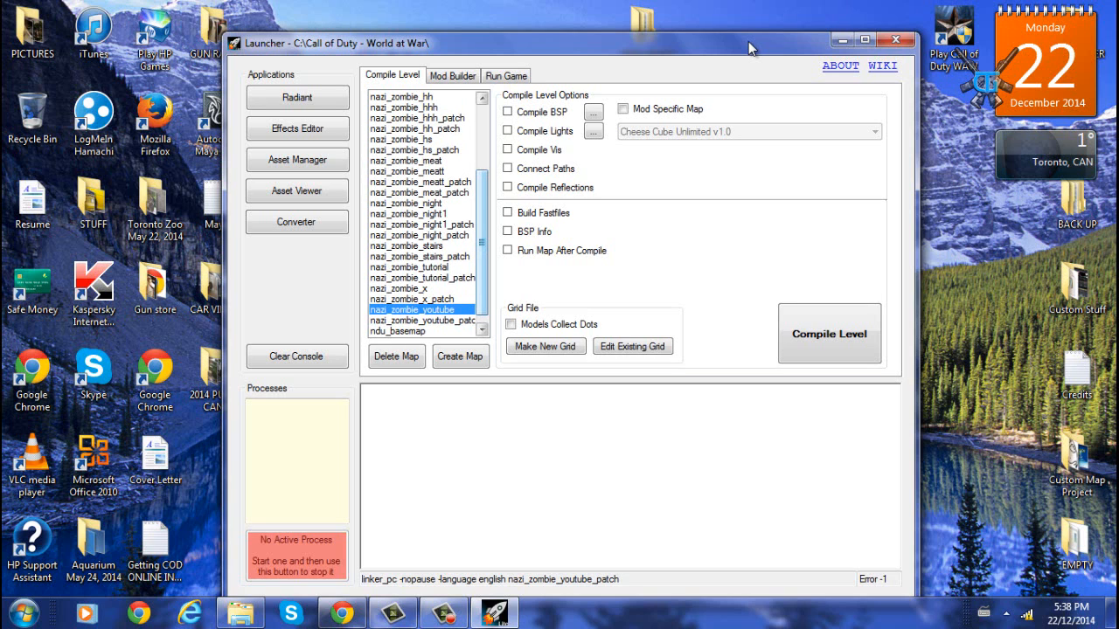
left_click(411, 267)
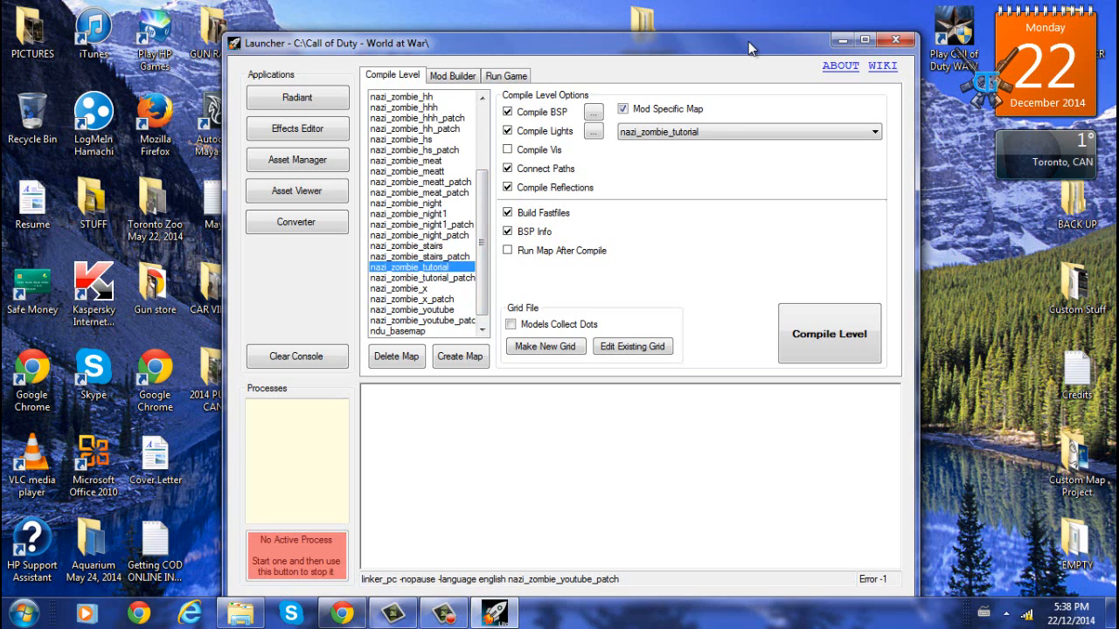
left_click(410, 309)
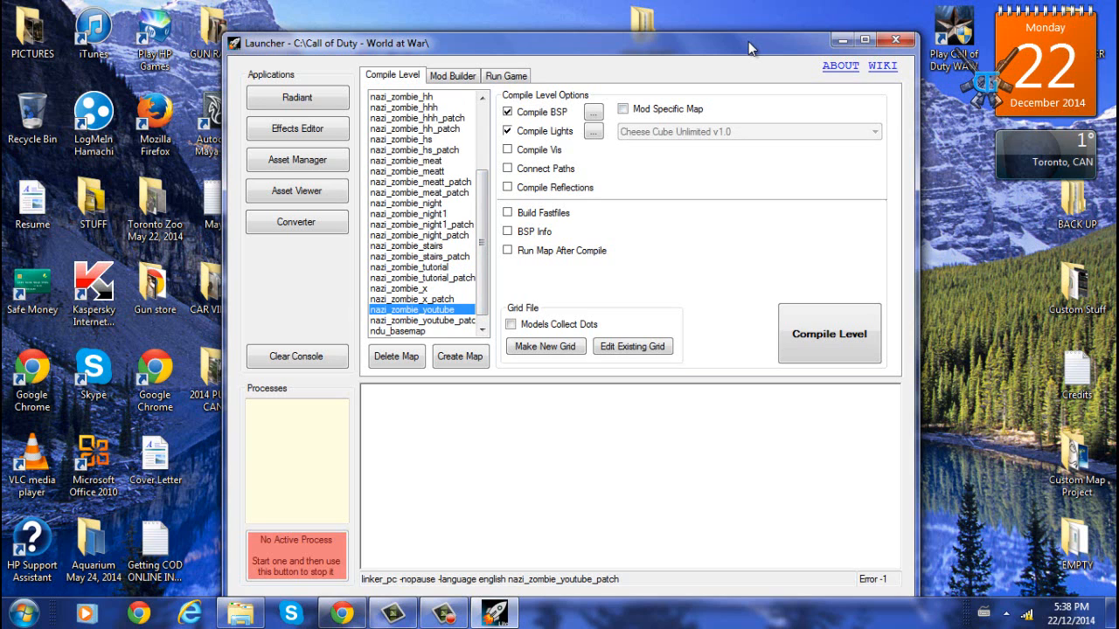
left_click(507, 167)
left_click(507, 187)
left_click(622, 109)
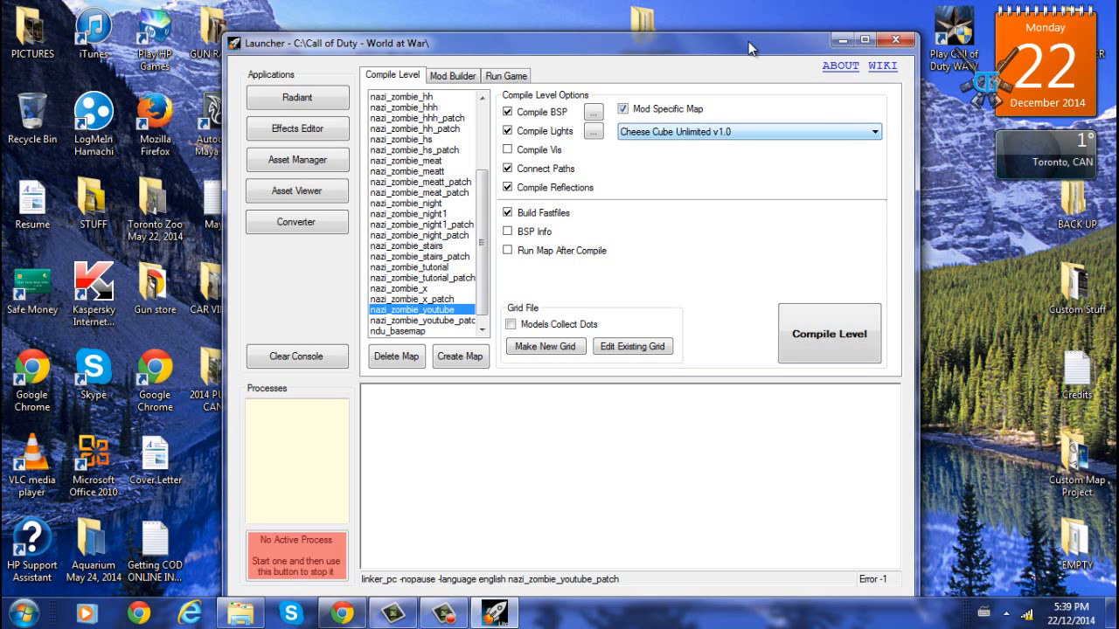
- Choose nazi_zombie_youtube as the mod-specific map and compile the level
left_click(874, 132)
left_click(874, 132)
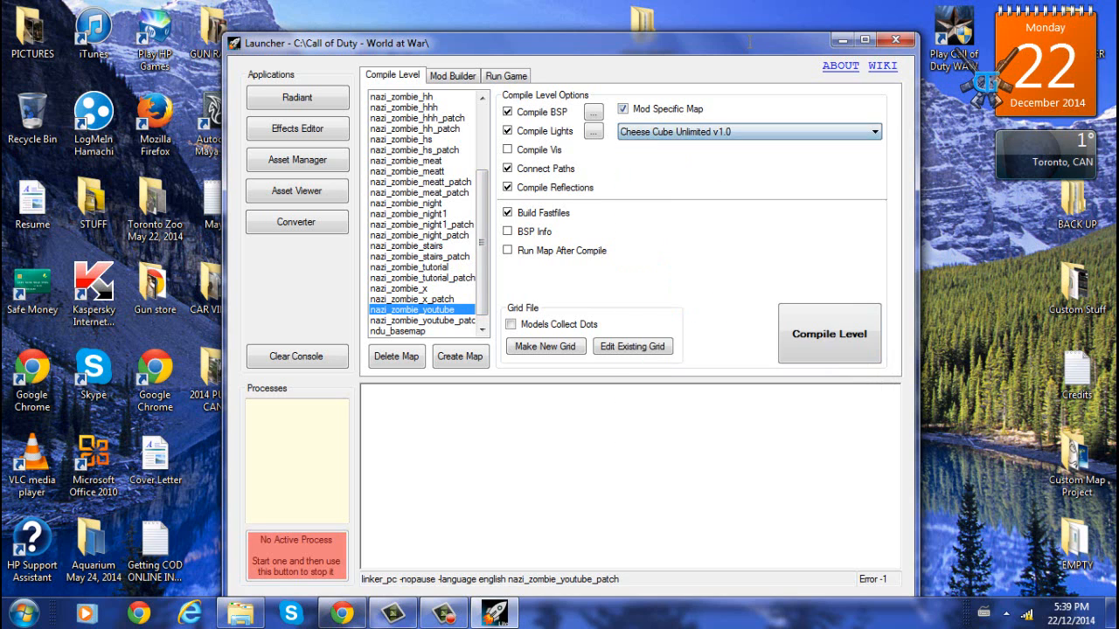
left_click(874, 132)
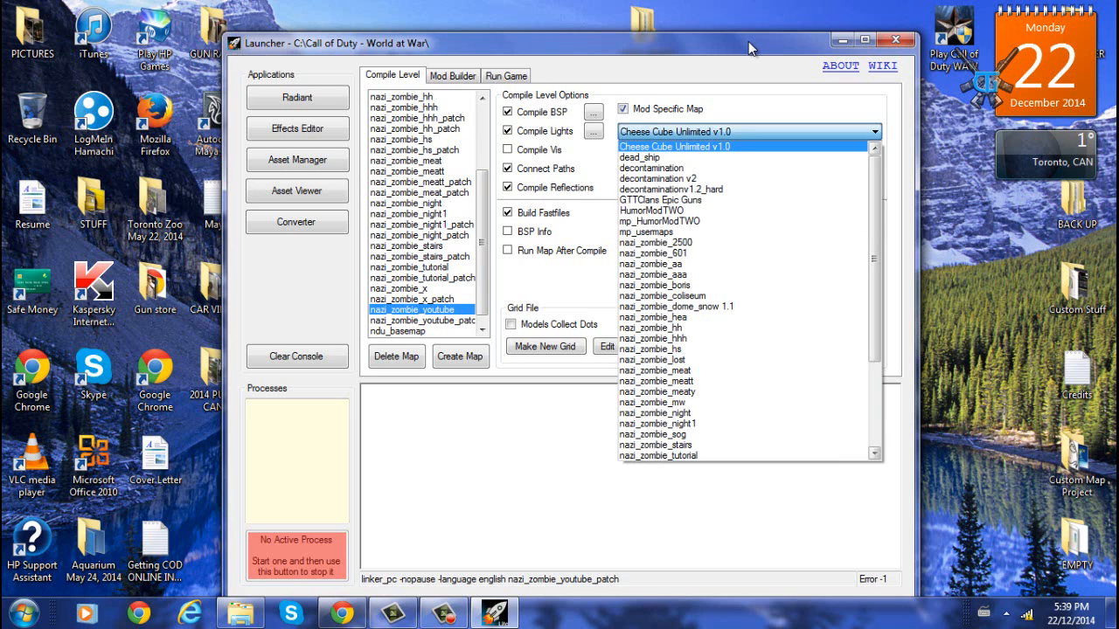
left_click_drag(875, 259, 874, 367)
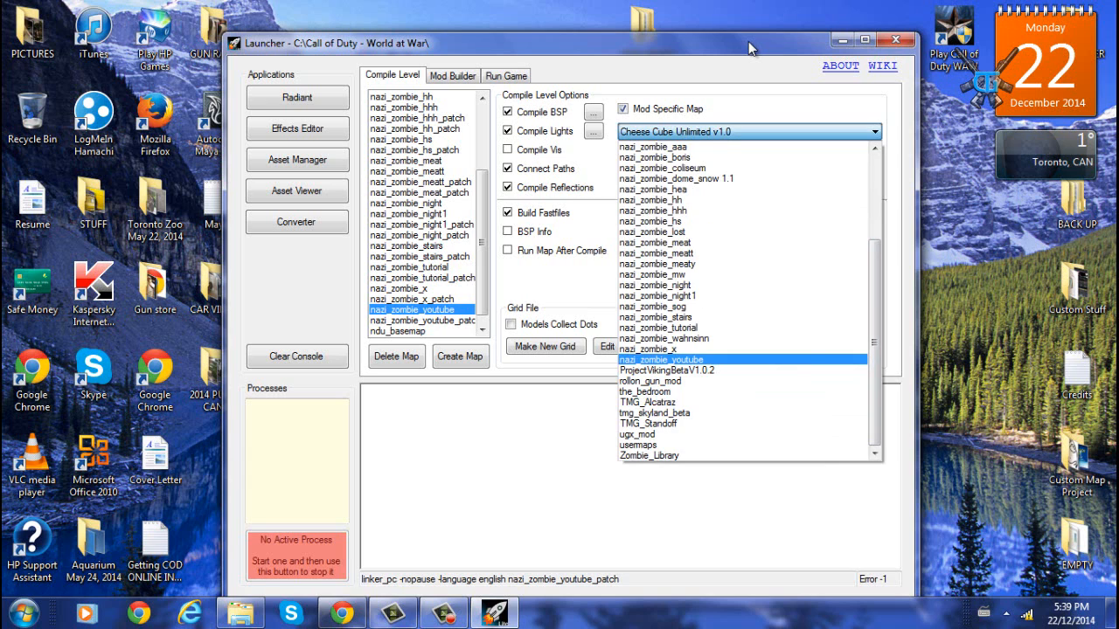
left_click(661, 359)
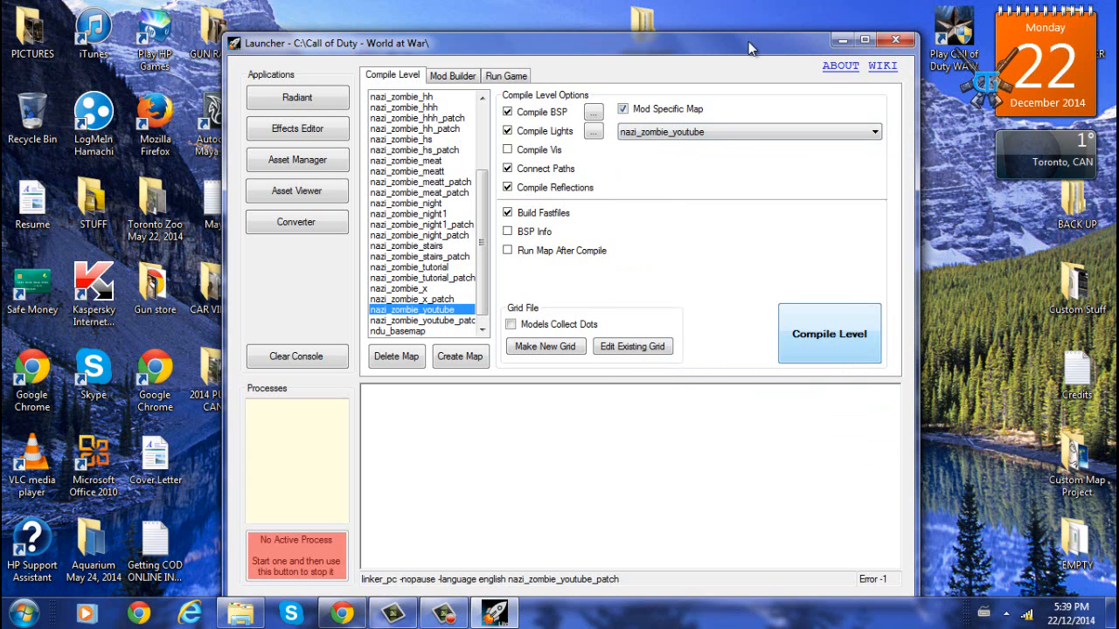
left_click(829, 334)
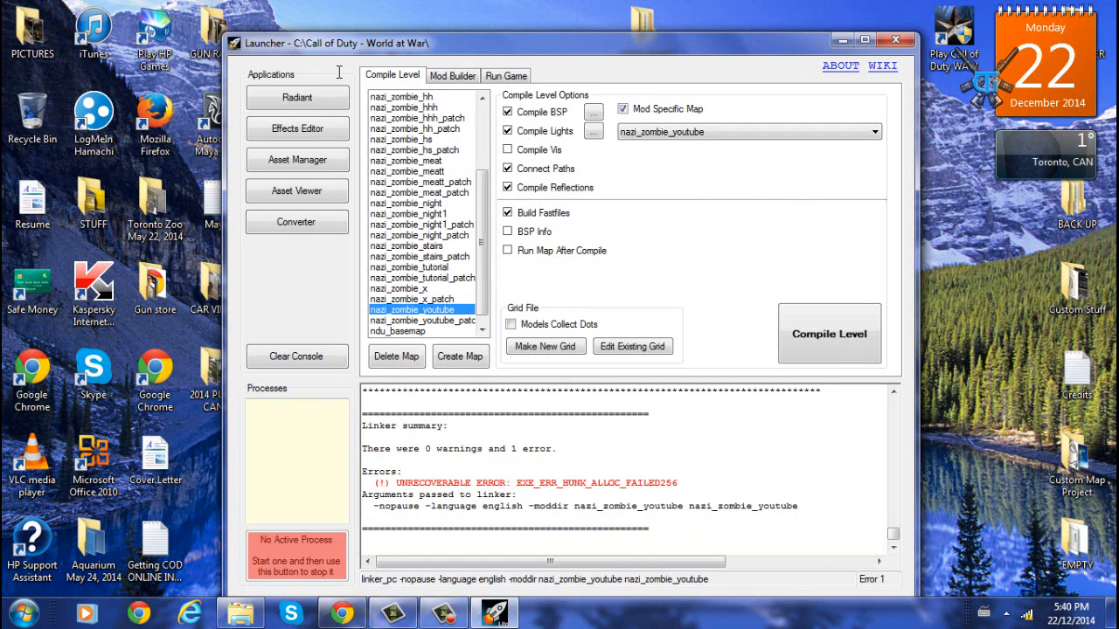
- Examine the linker error reported in the compile console output
scroll(339, 73, "up", 2)
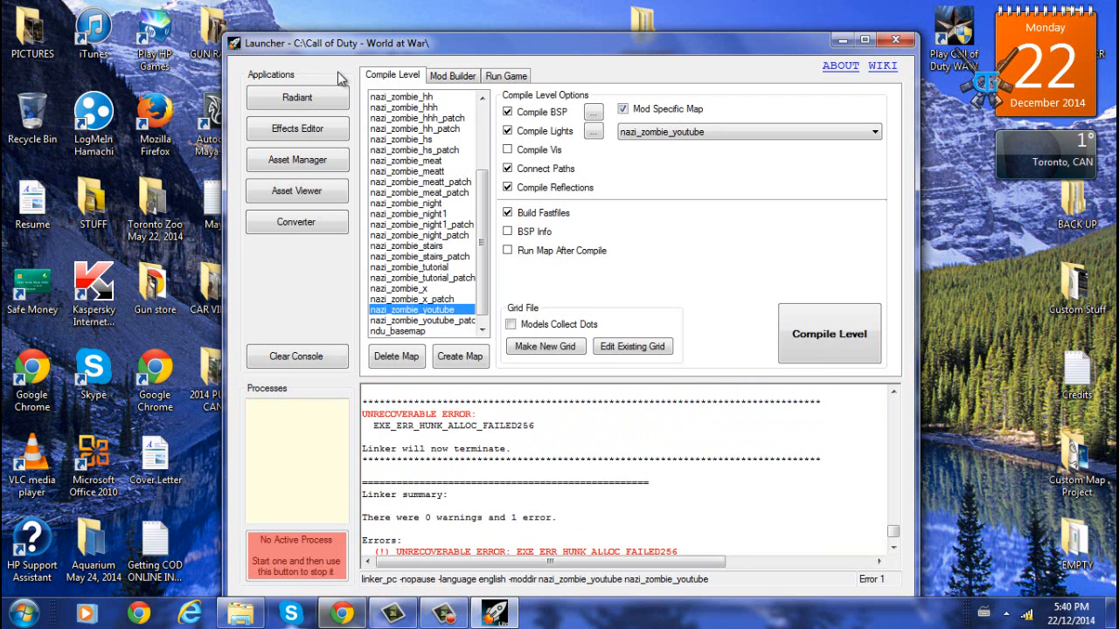
right_click(293, 613)
right_click(323, 614)
right_click(341, 615)
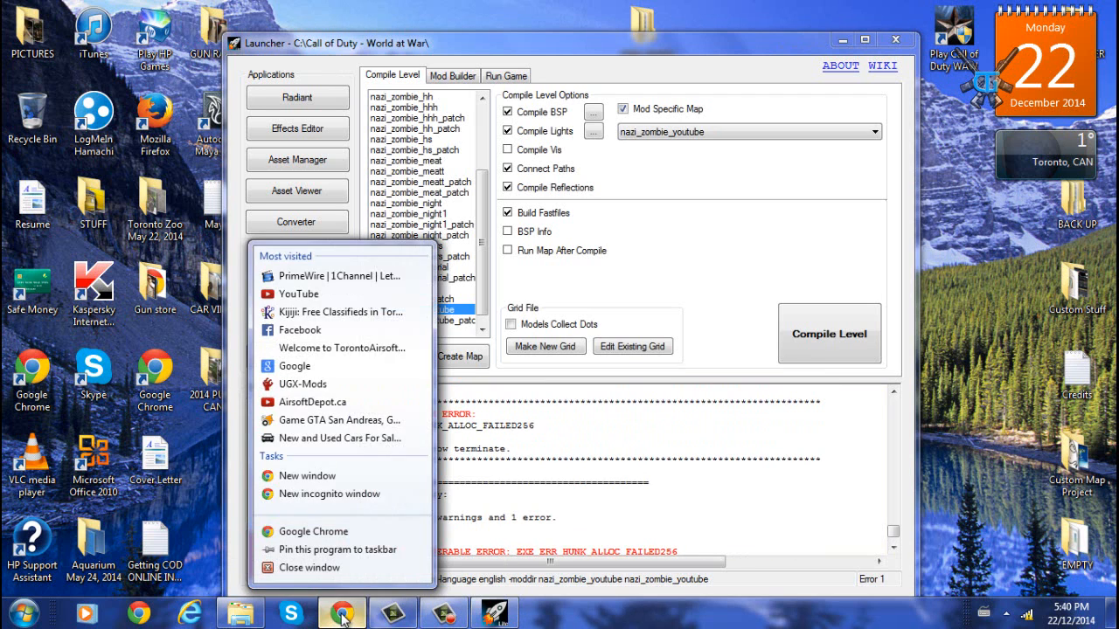
left_click(620, 474)
scroll(618, 476, "down", 2)
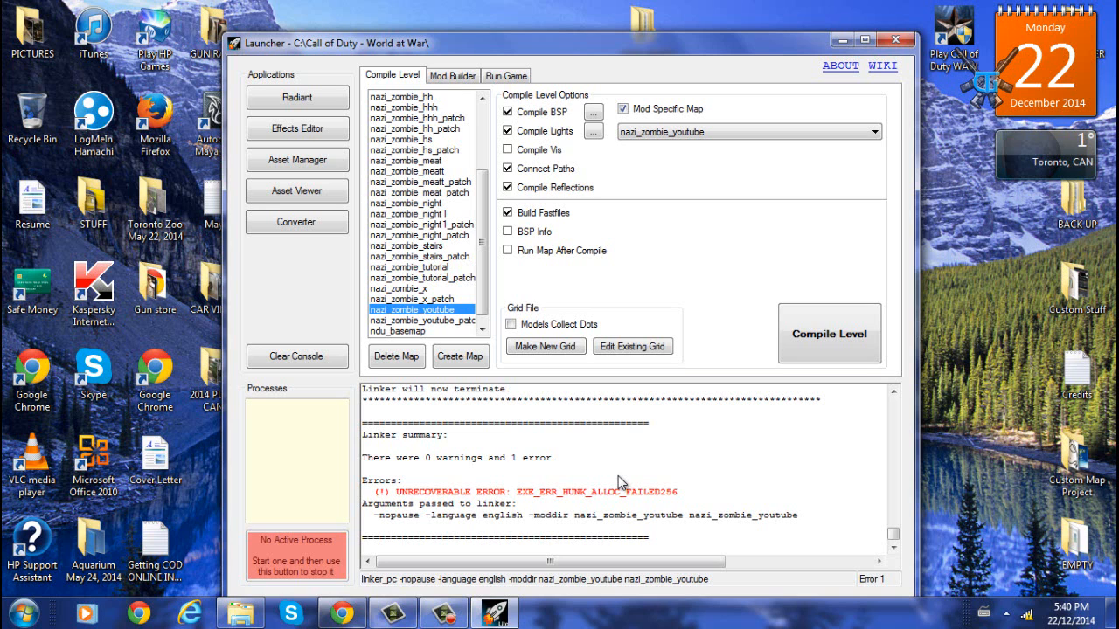
right_click(342, 613)
left_click(278, 578)
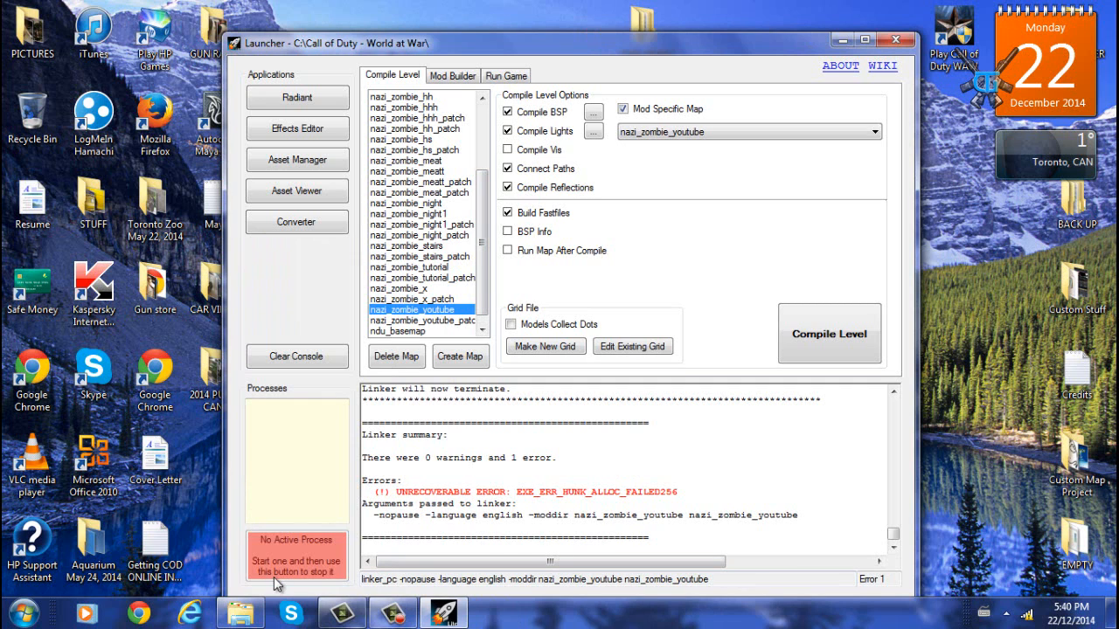
right_click(988, 335)
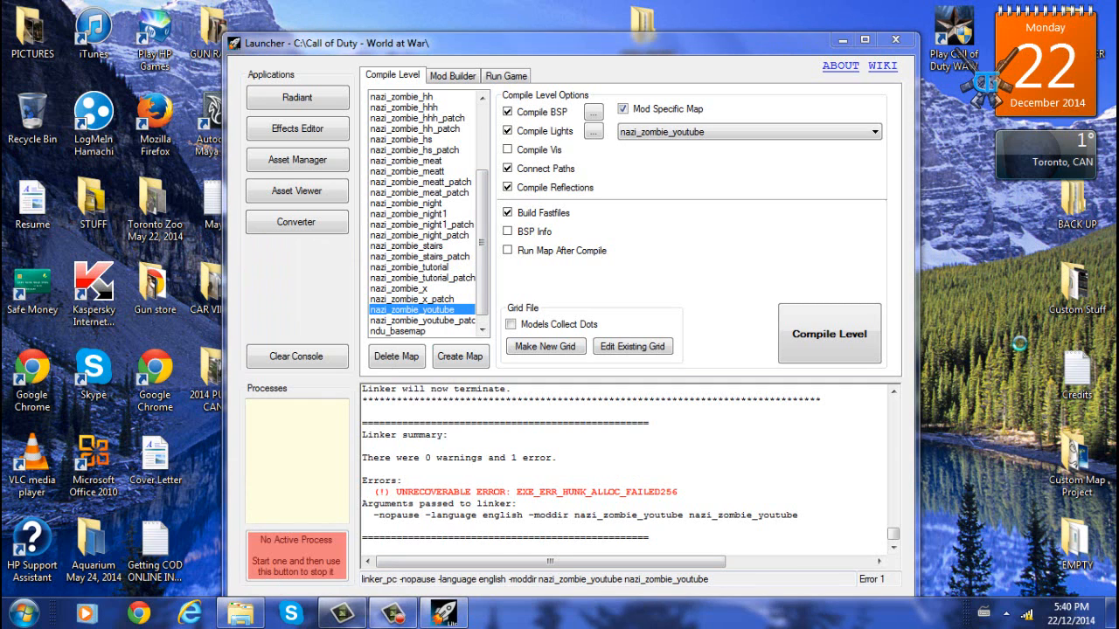
left_click(986, 299)
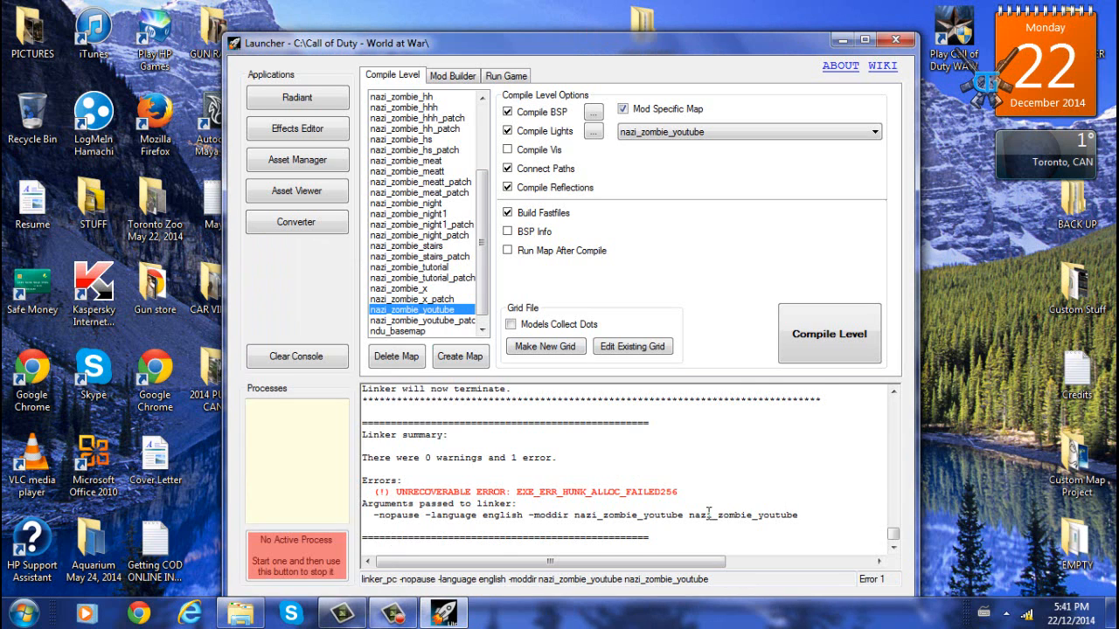
scroll(708, 514, "up", 2)
- Open Task Manager and show processes from all users
key("ctrl+shift+Escape")
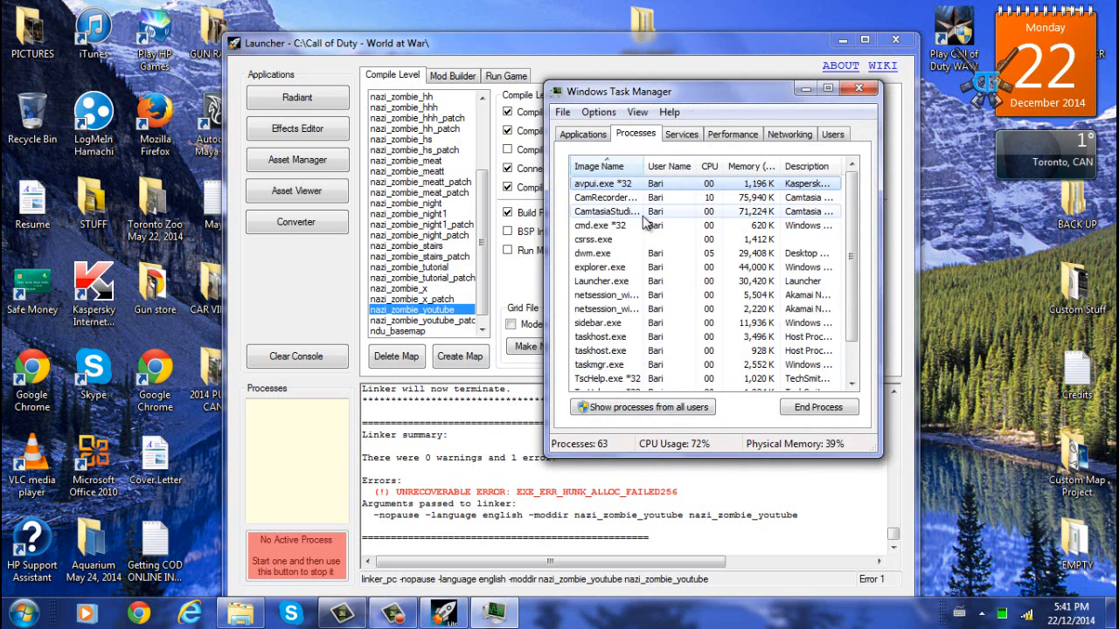
left_click(651, 269)
scroll(651, 284, "down", 1)
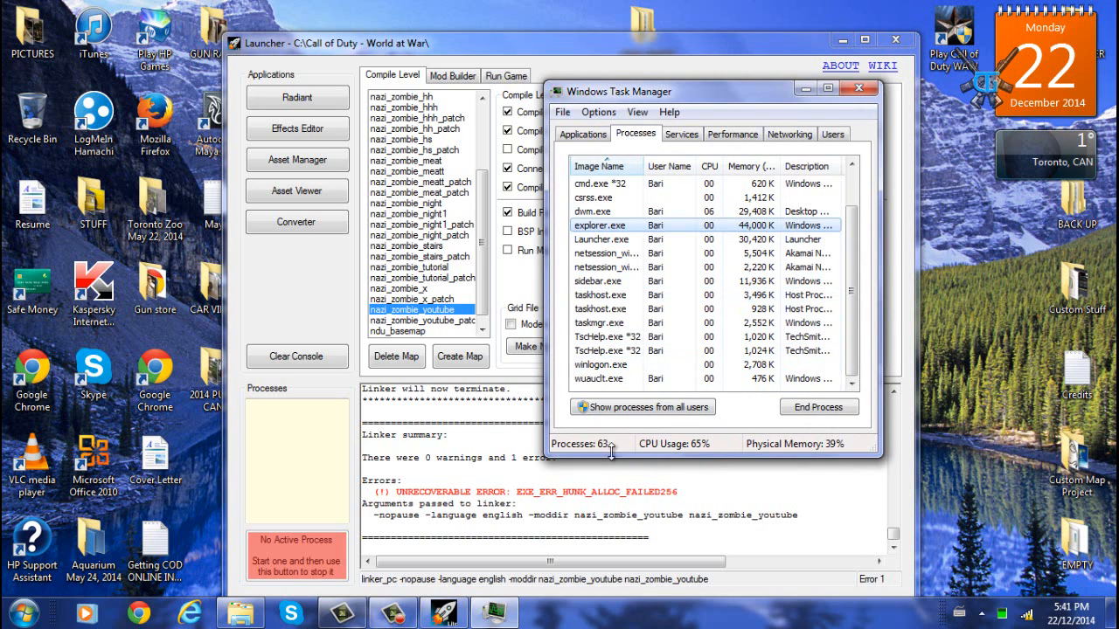
scroll(623, 254, "up", 1)
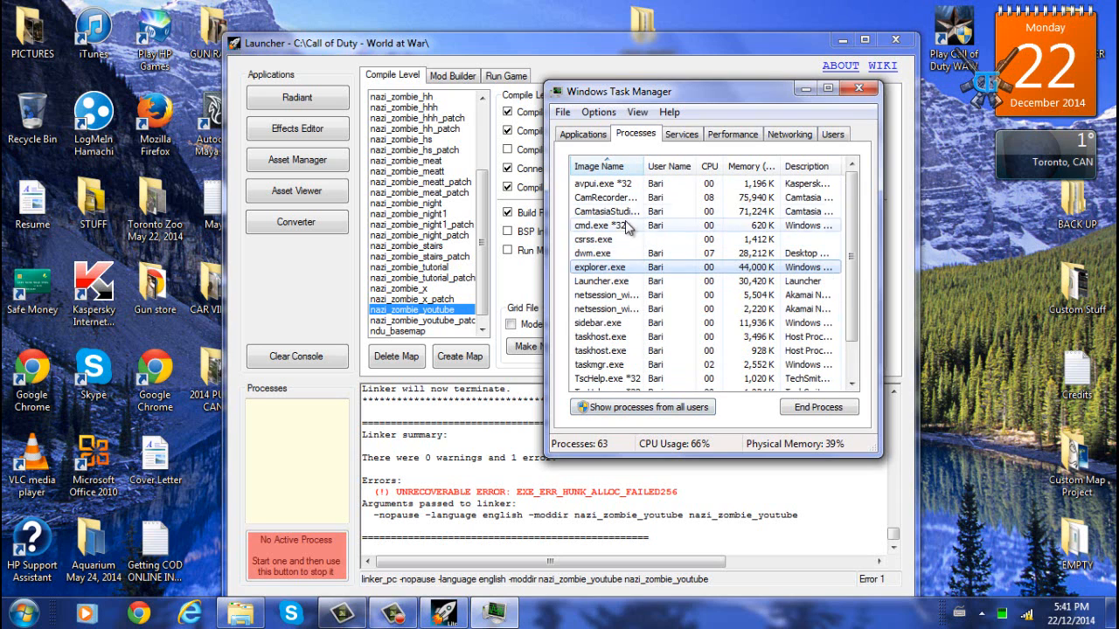
scroll(629, 236, "down", 1)
scroll(655, 184, "up", 1)
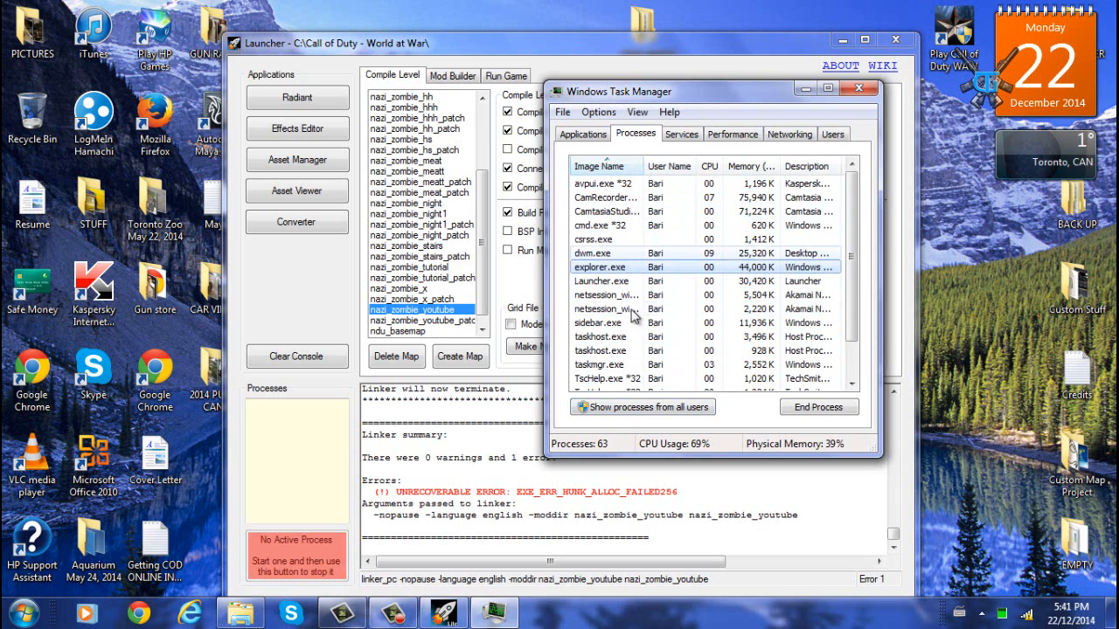
left_click(626, 408)
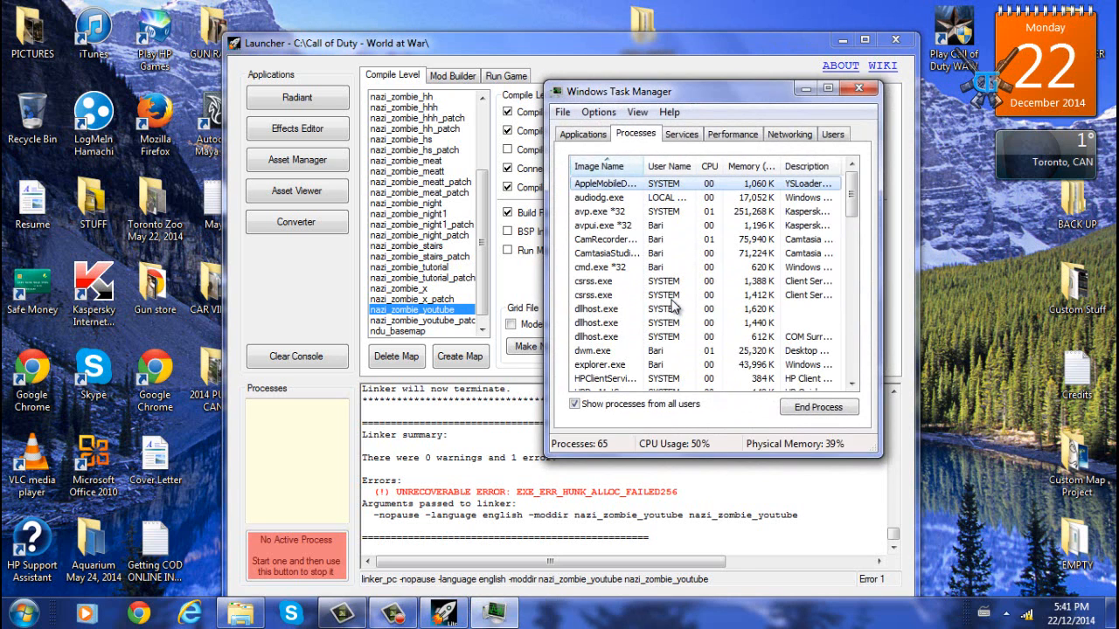
left_click(671, 299)
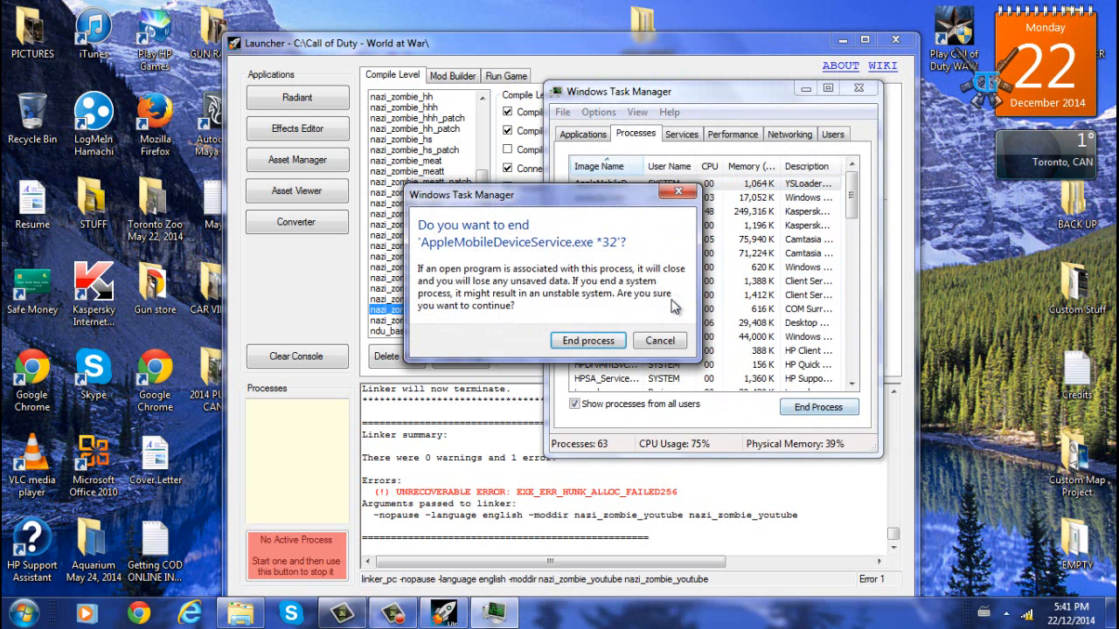
key("Escape")
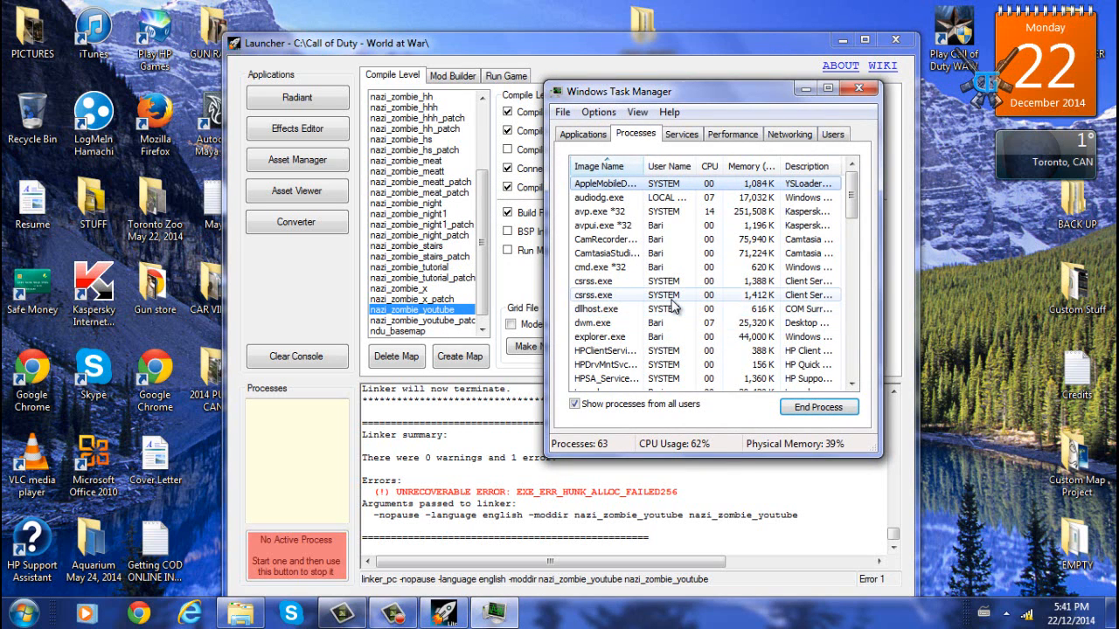
- End the SkypeC2CAutoUpdateSvc.exe process
scroll(673, 306, "down", 3)
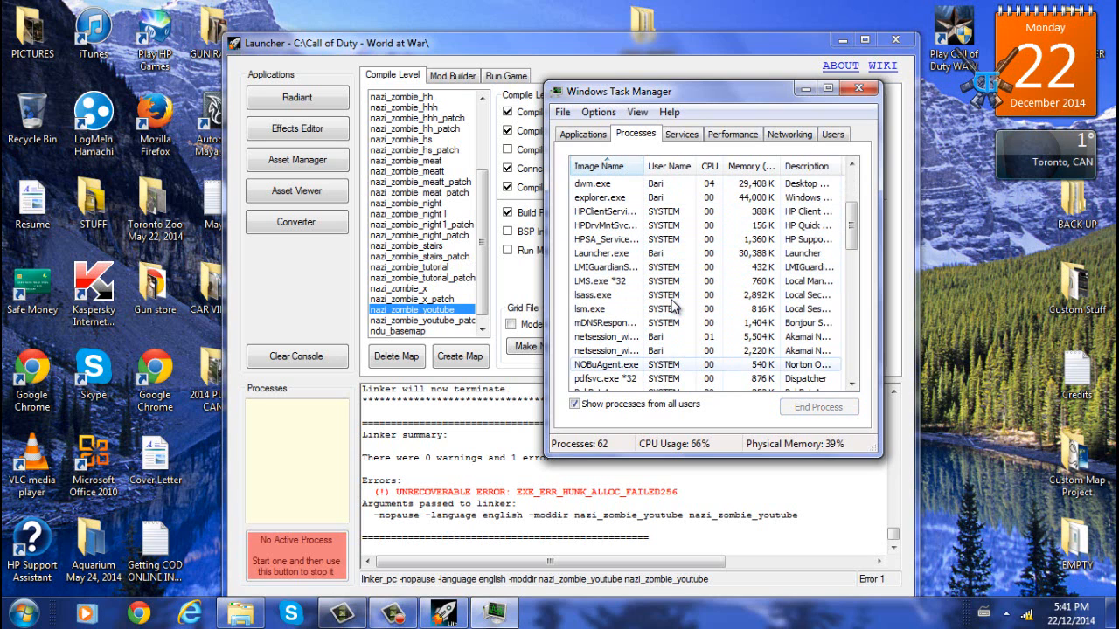
scroll(673, 304, "down", 3)
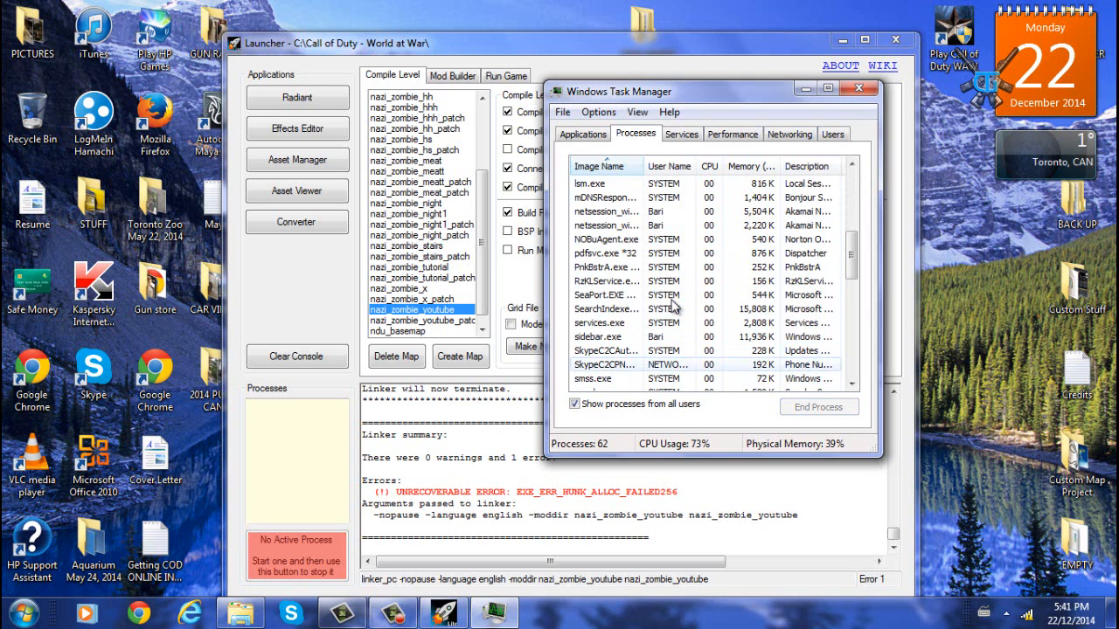
left_click(673, 351)
left_click(818, 408)
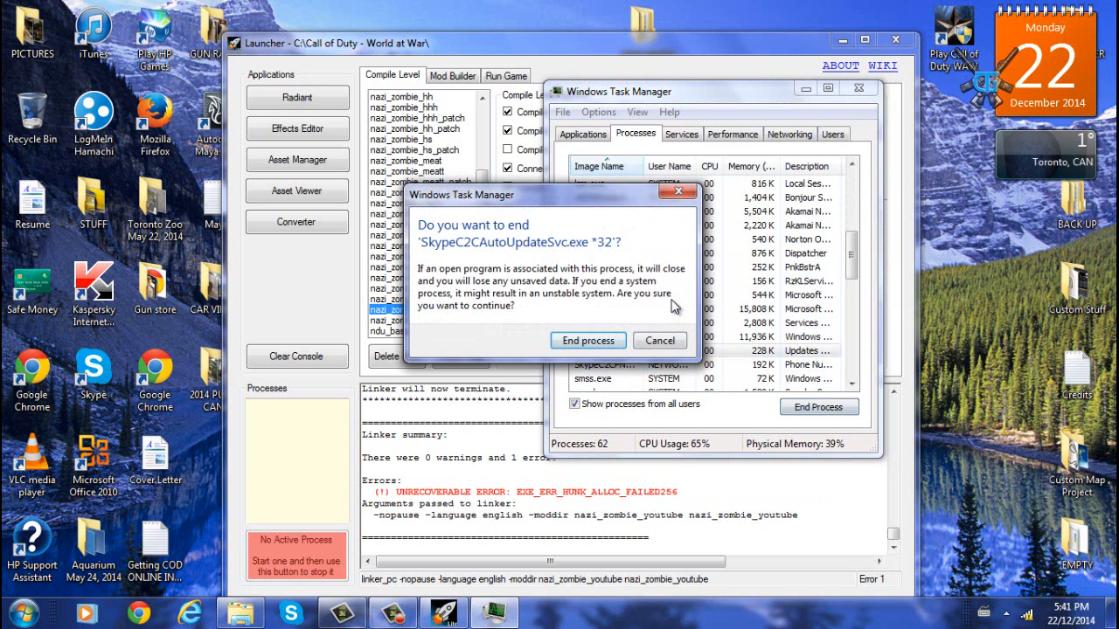
key("Return")
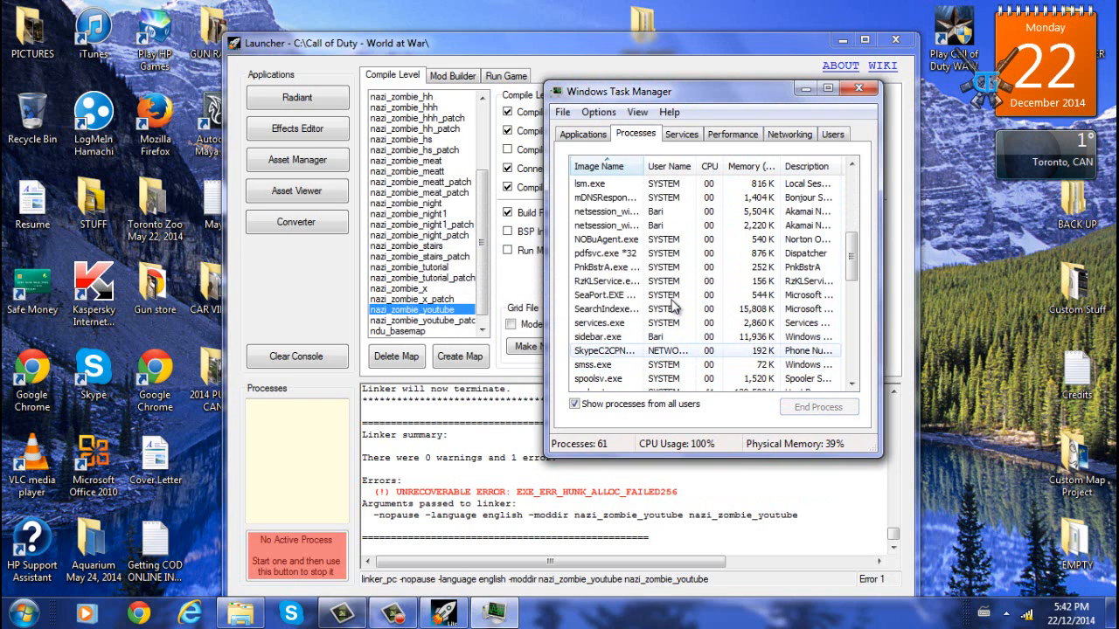
- End the other SkypeC2C process running under the NETWORK account
left_click(673, 337)
left_click(673, 350)
left_click(818, 408)
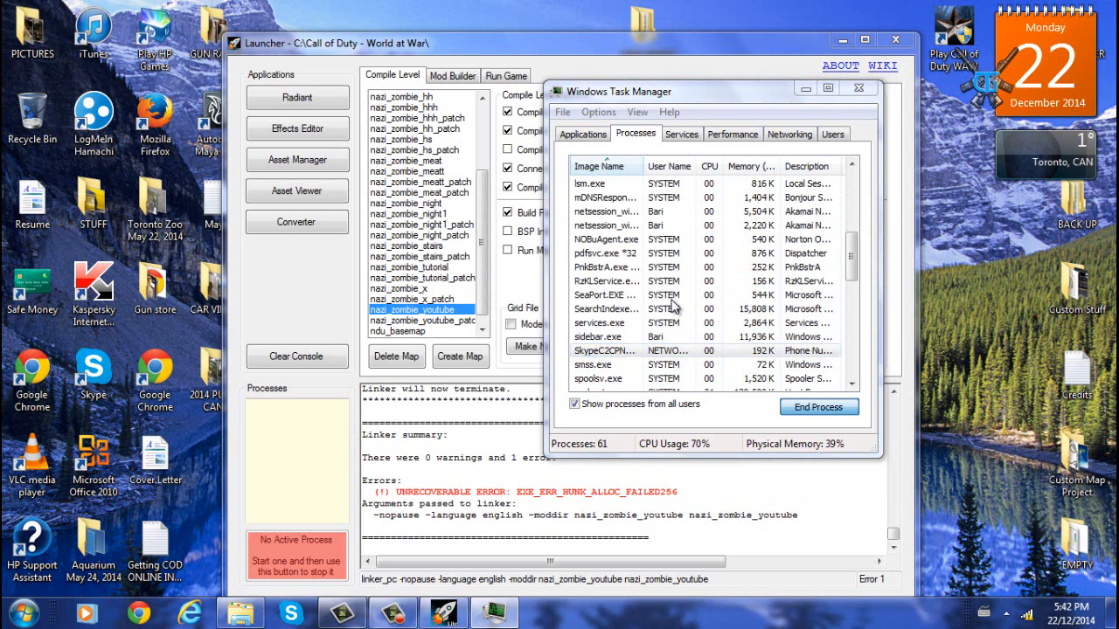
key("Return")
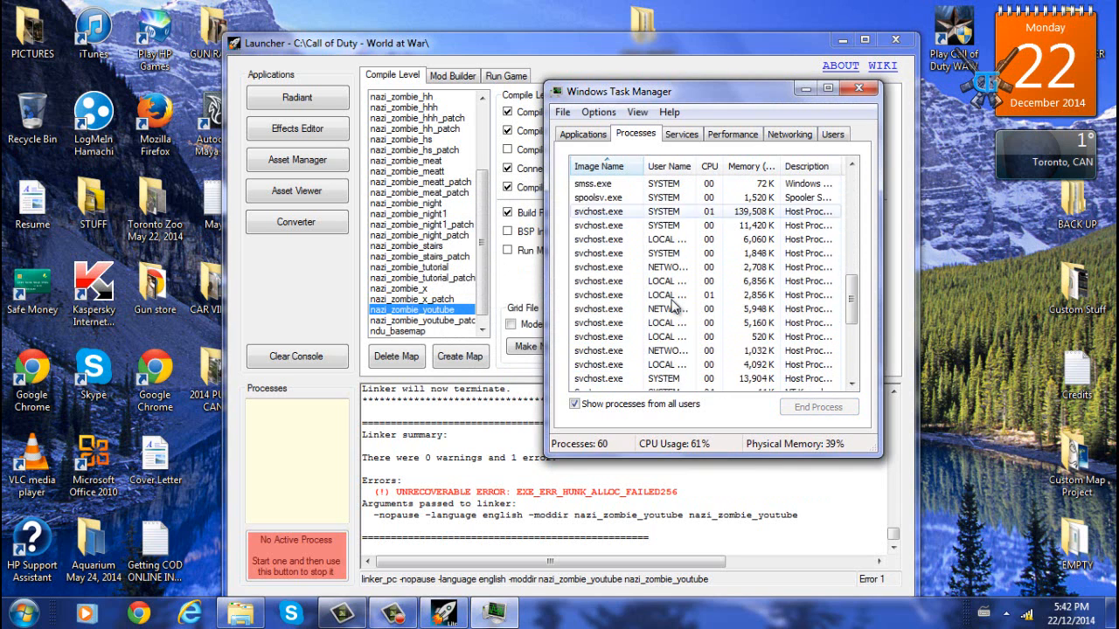
- Browse the full process list and switch to the running applications list
scroll(673, 302, "down", 3)
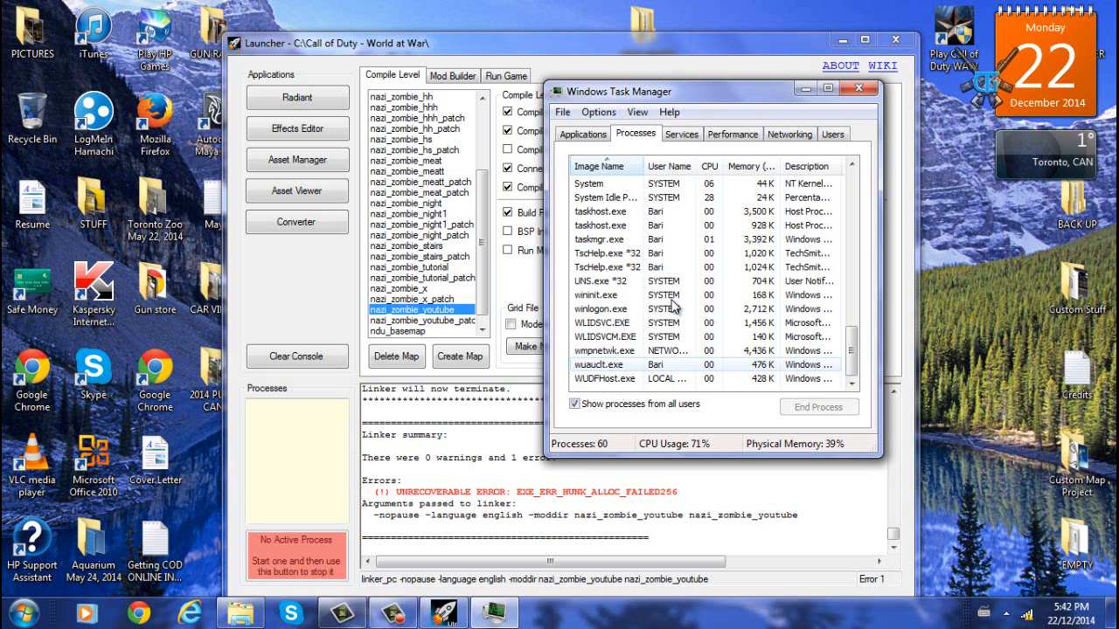
scroll(673, 302, "up", 2)
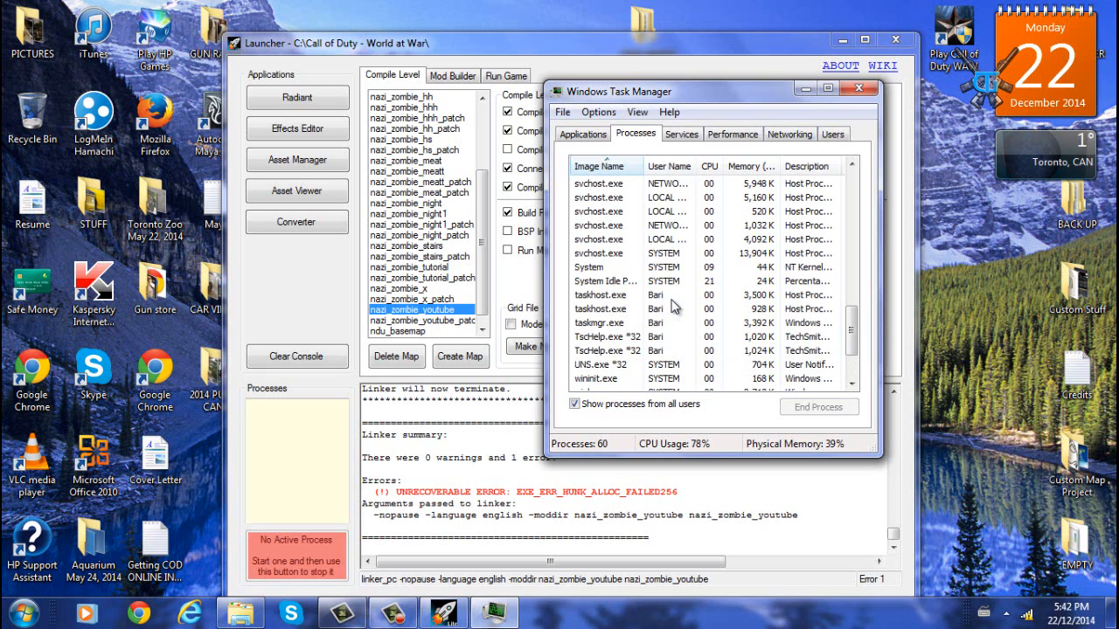
scroll(673, 306, "up", 5)
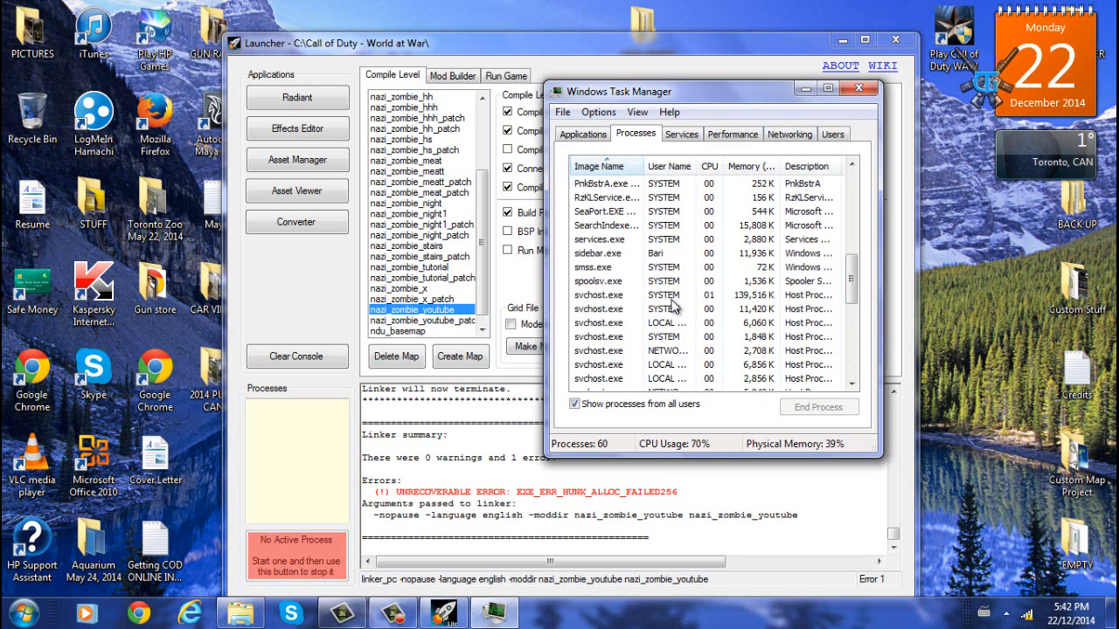
scroll(673, 306, "up", 2)
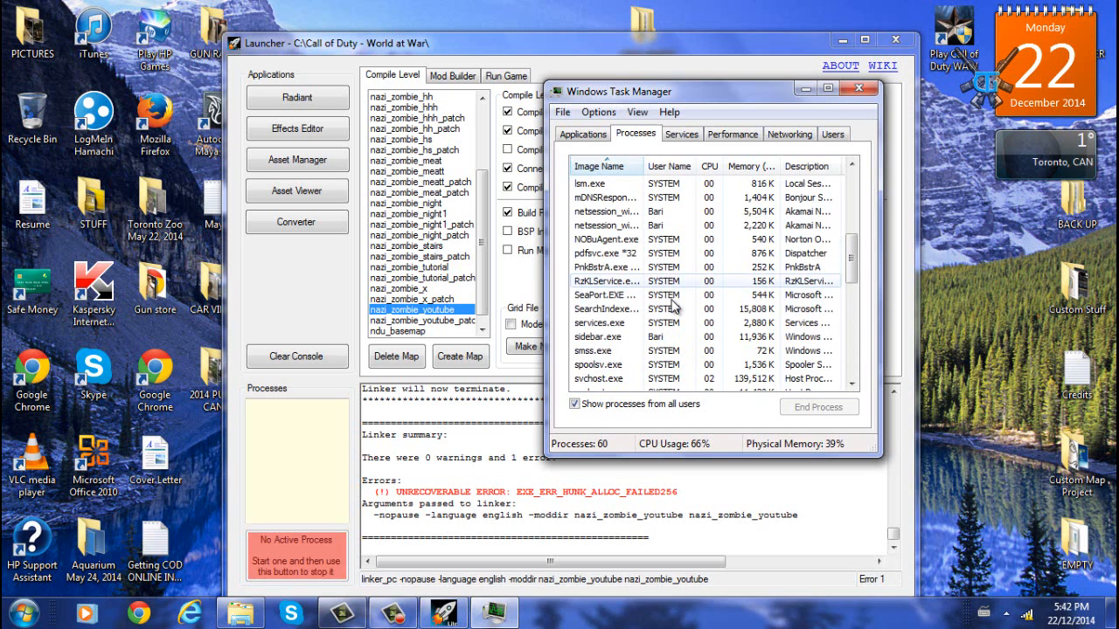
scroll(673, 304, "up", 2)
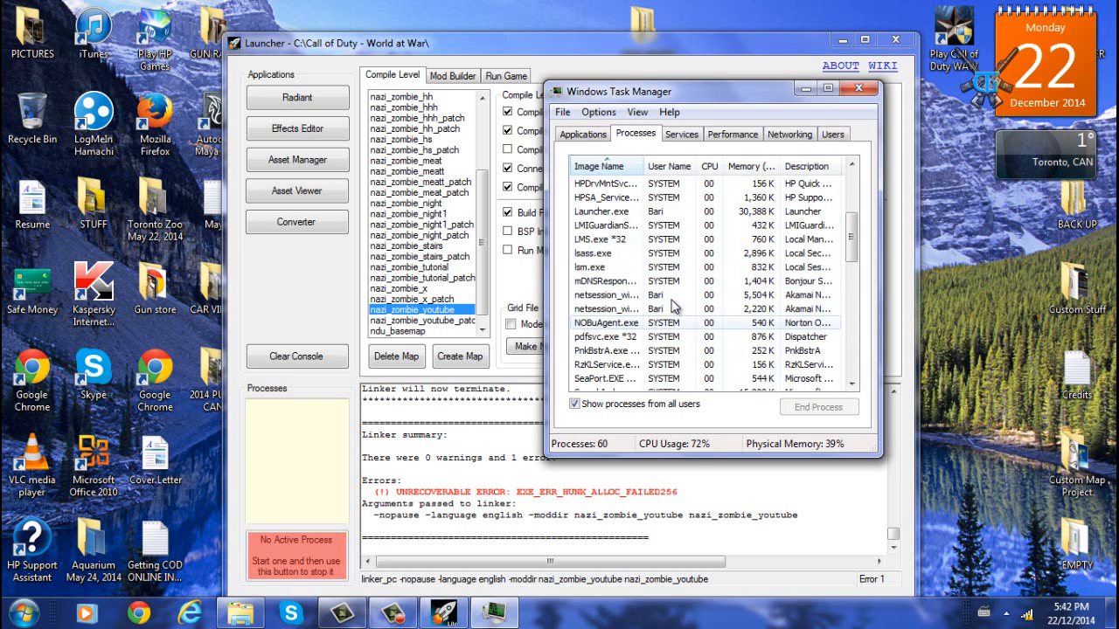
scroll(673, 305, "up", 1)
scroll(673, 305, "up", 3)
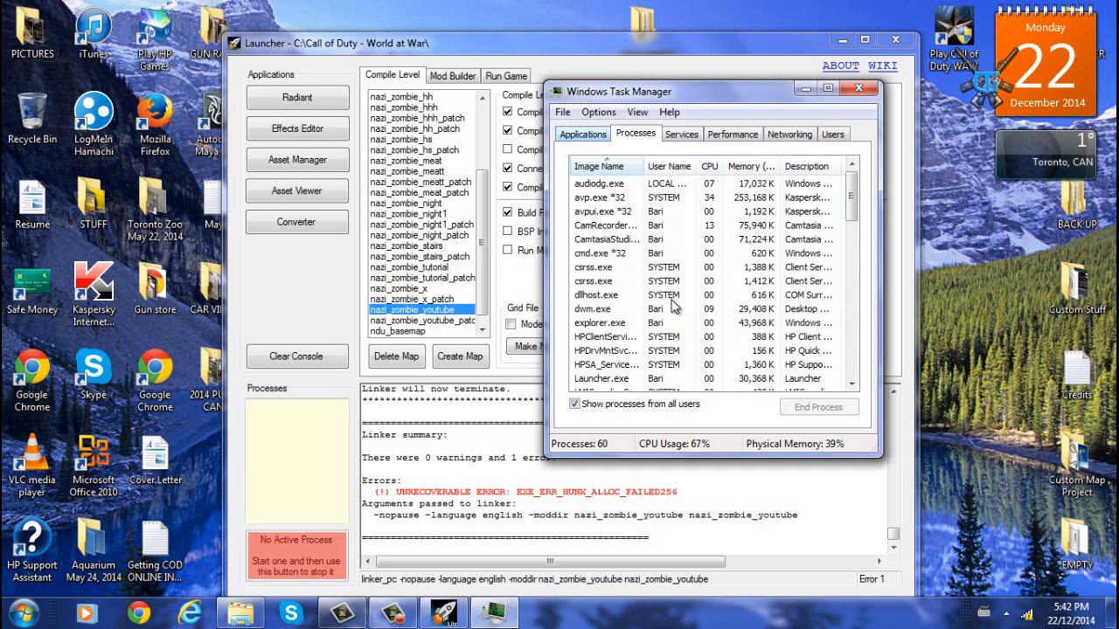
left_click(583, 134)
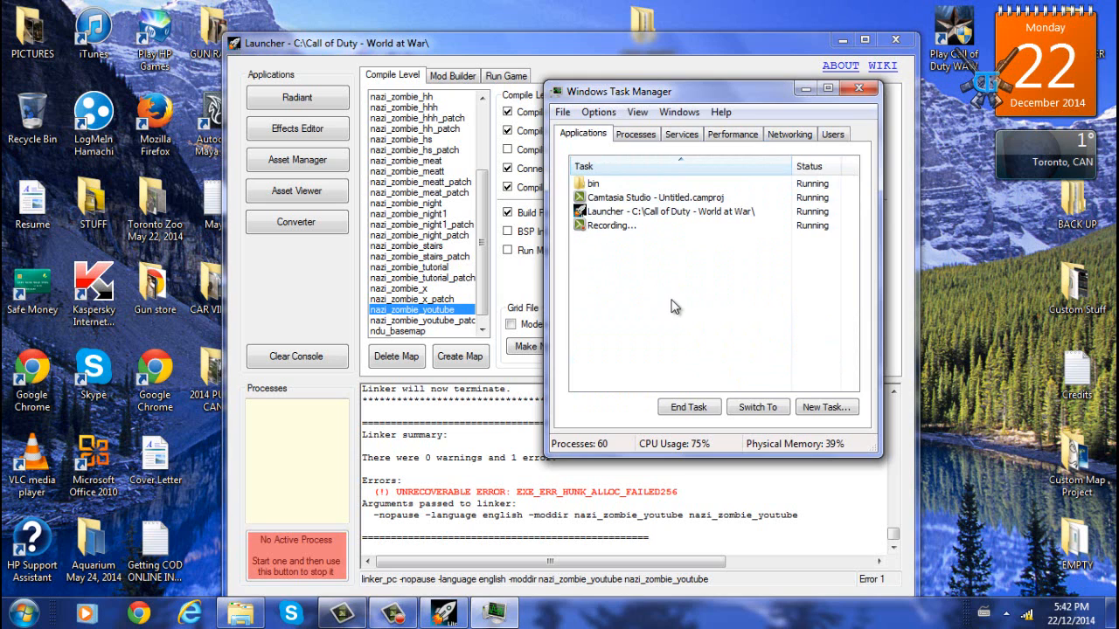
- Close Task Manager and open the Launcher's Mod Builder page
left_click(858, 88)
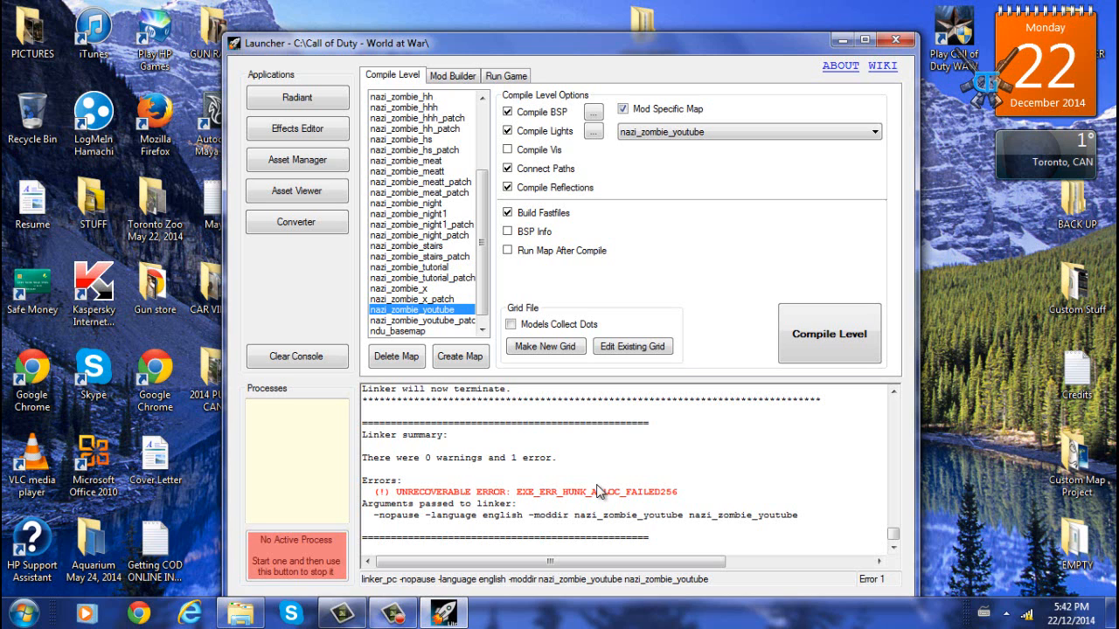
mouse_move(597, 43)
left_mouse_down()
mouse_move(607, 11)
mouse_move(600, 22)
left_mouse_up()
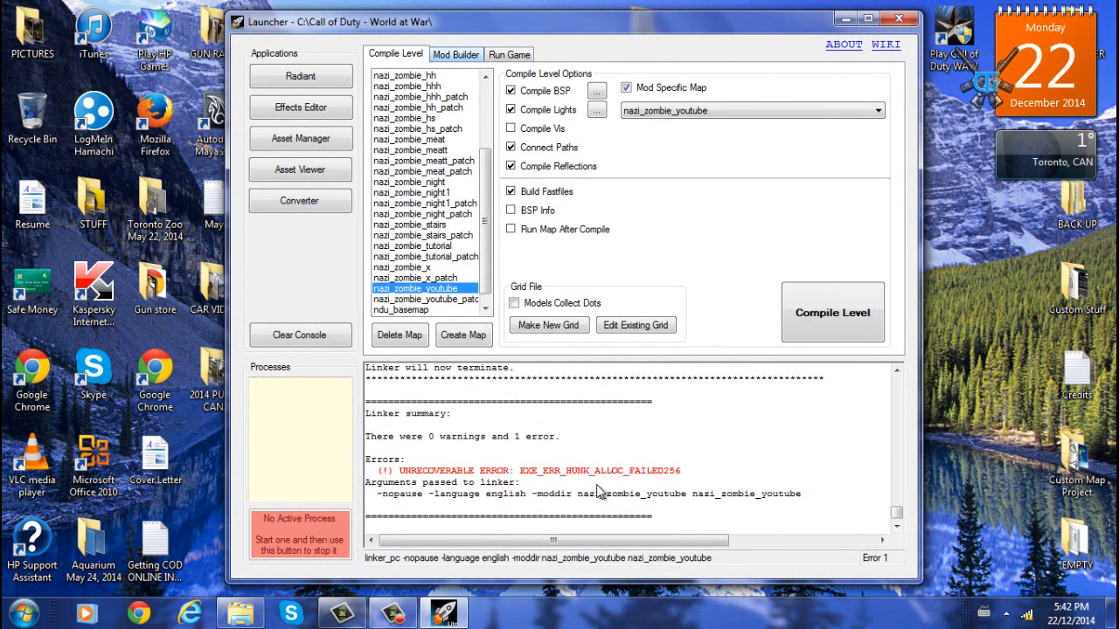
left_click(455, 54)
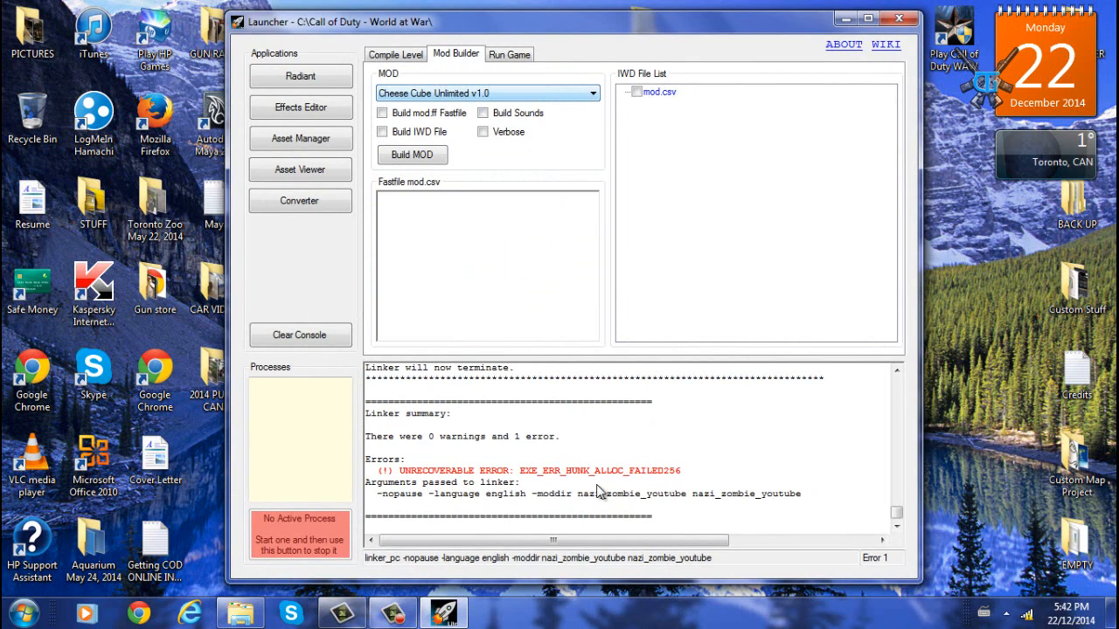
- Browse the list of available mods without choosing one
left_click(592, 93)
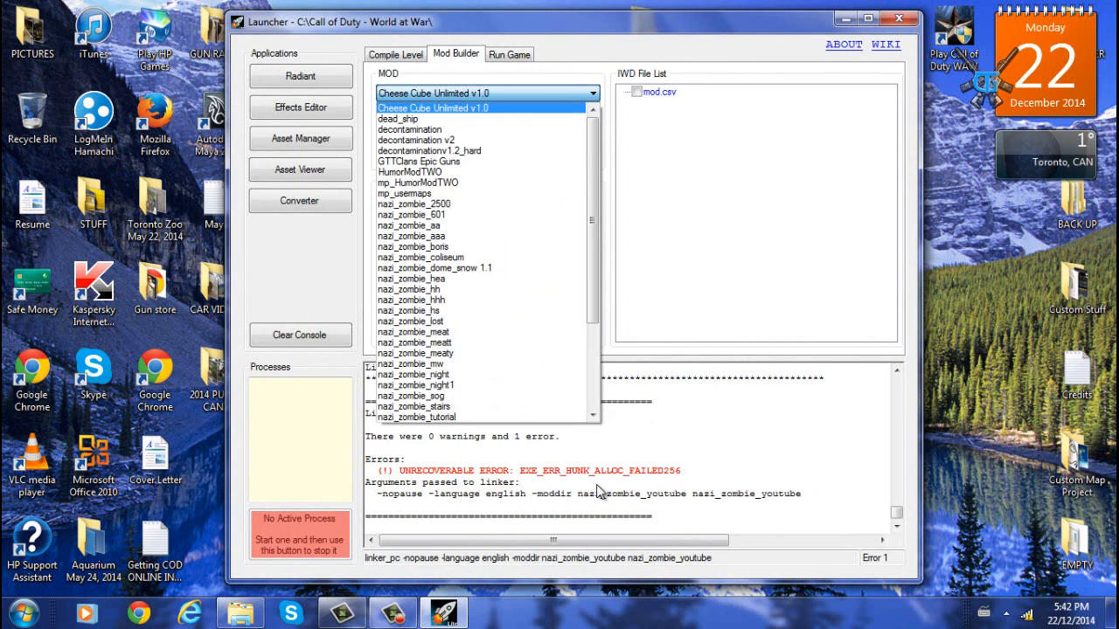
scroll(485, 262, "down", 5)
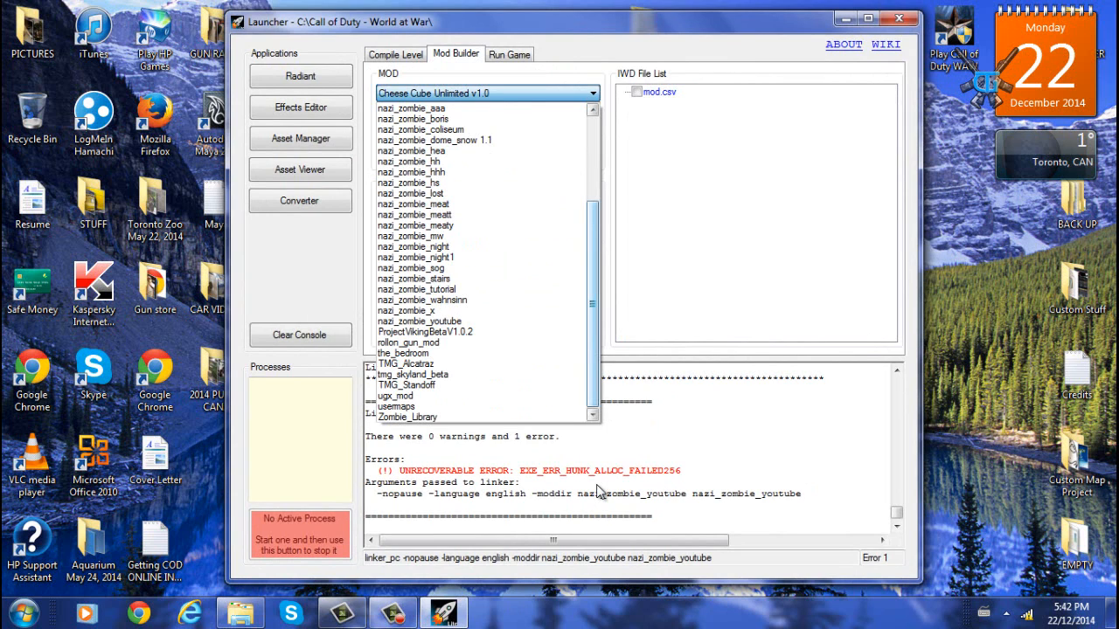
scroll(485, 262, "up", 3)
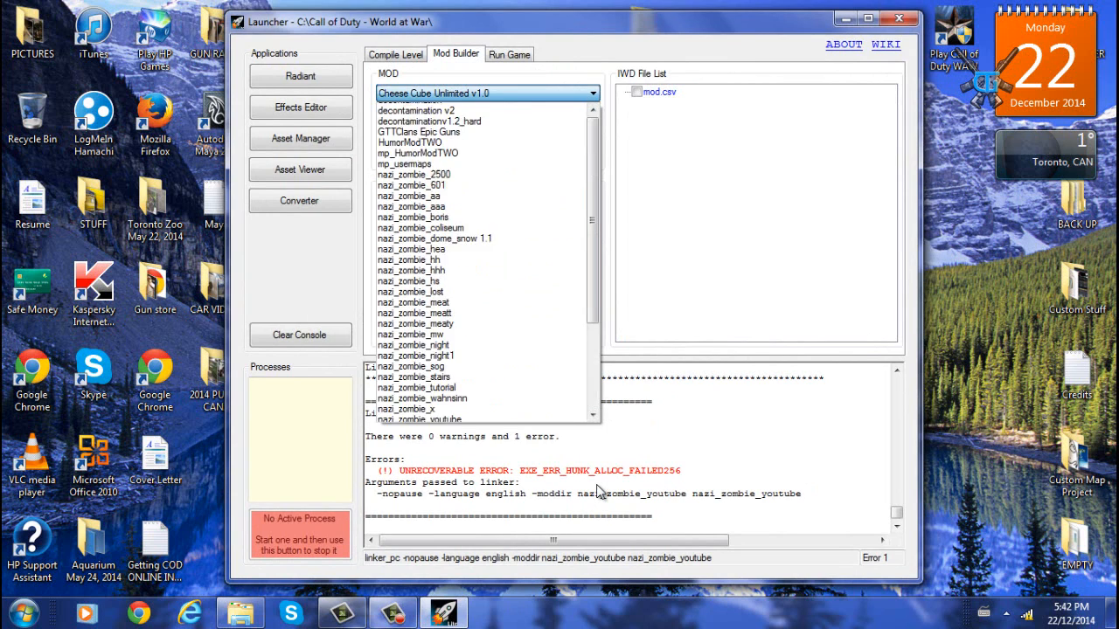
left_click(597, 485)
left_click(593, 93)
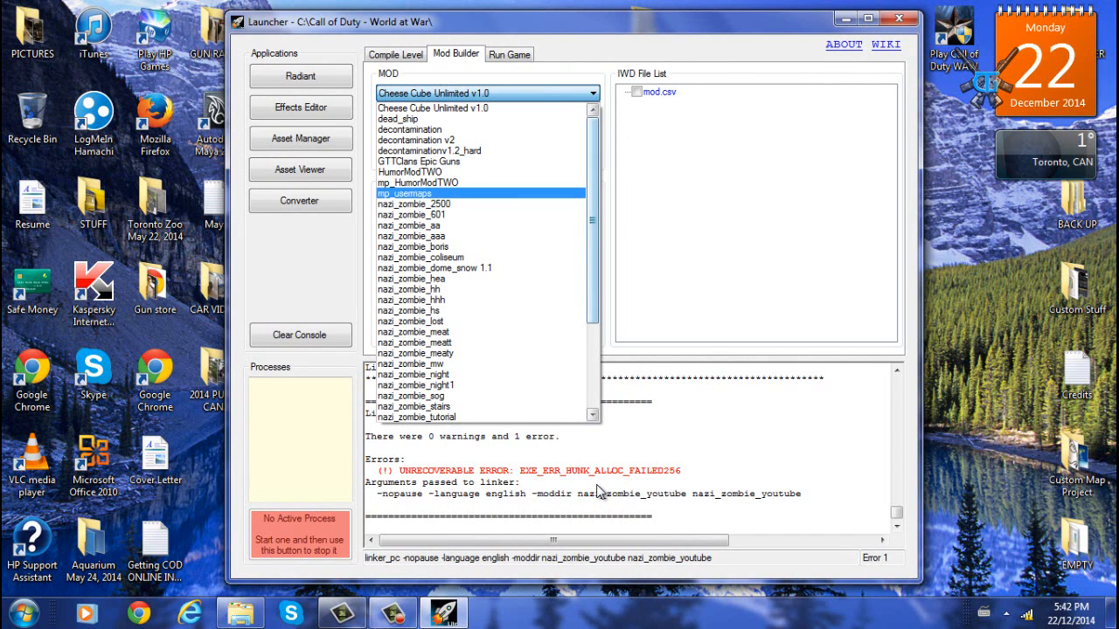
scroll(485, 262, "down", 3)
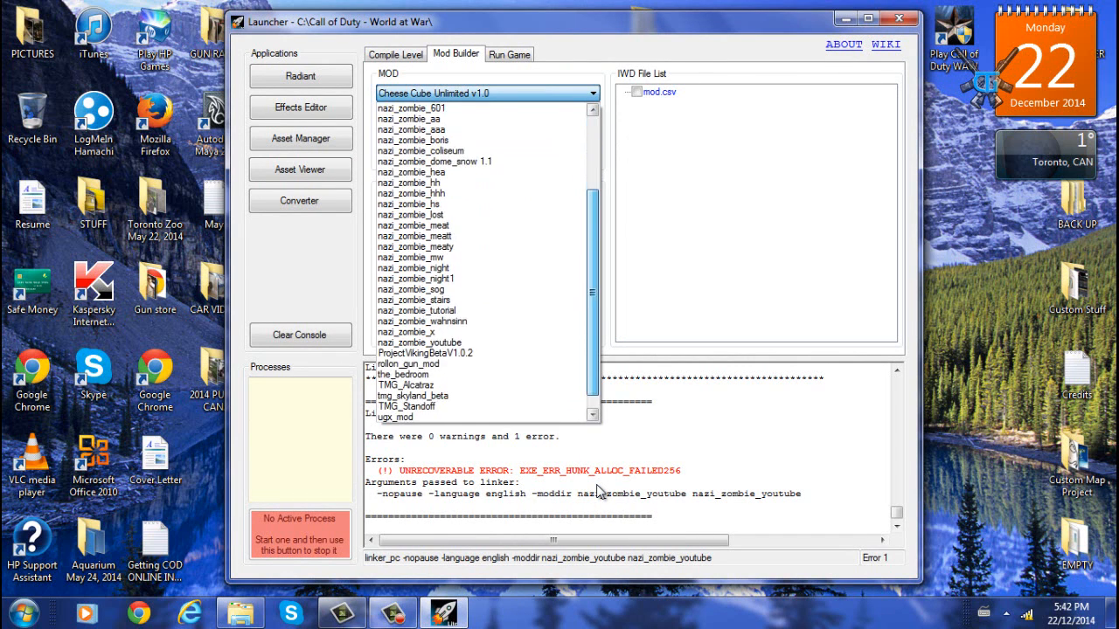
scroll(481, 310, "down", 2)
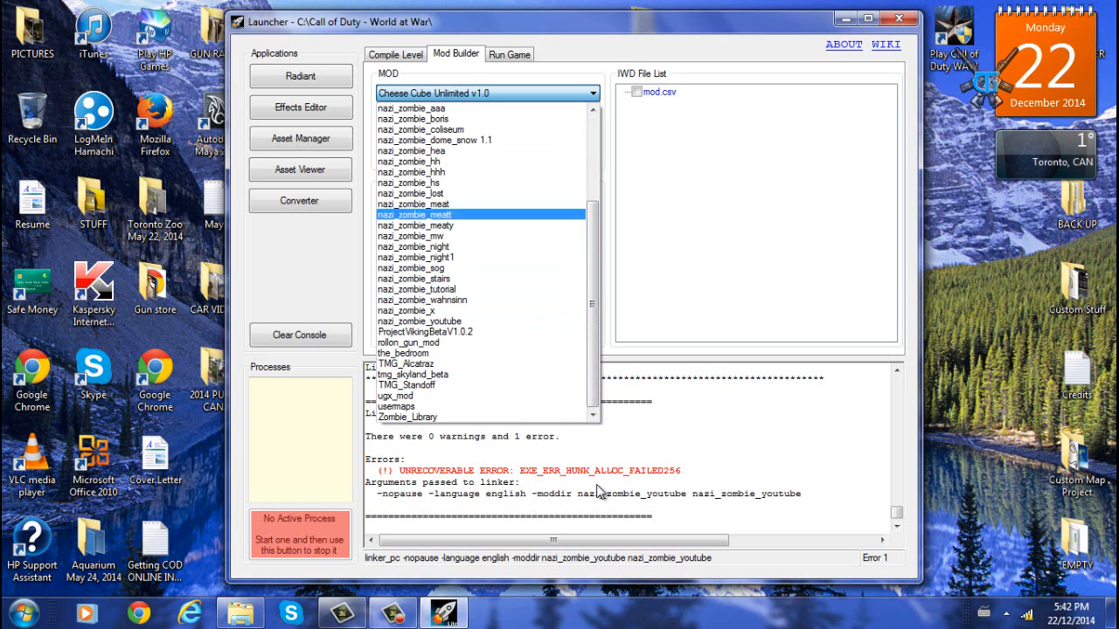
left_click(489, 94)
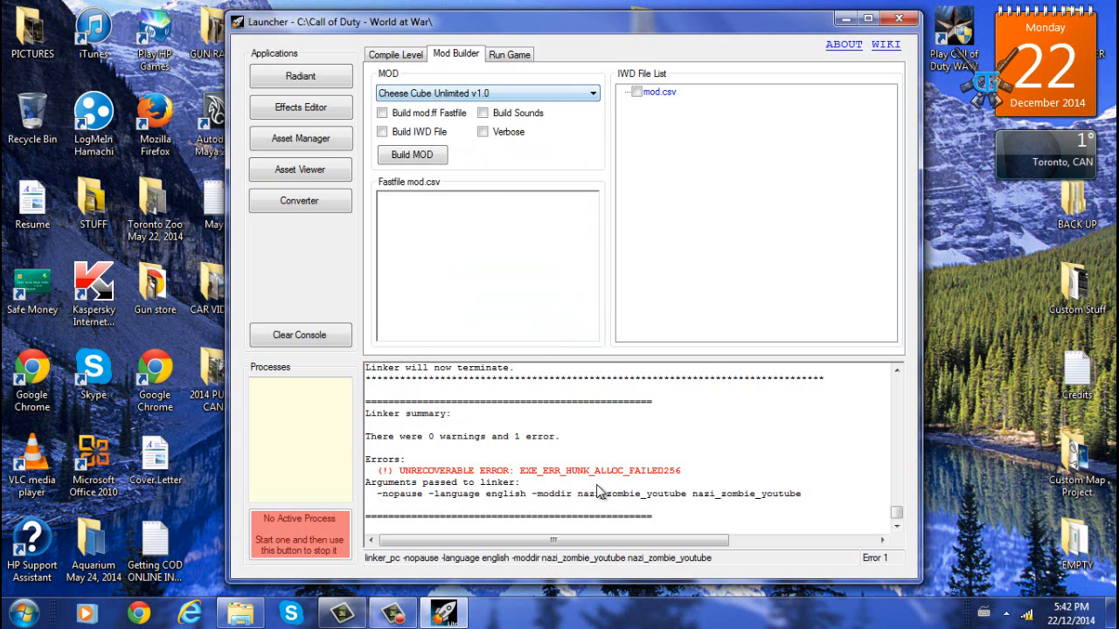
- Select the nazi_zombie_youtube mod, enable Build IWD File and build the mod
left_click(592, 93)
left_click_drag(592, 153, 593, 209)
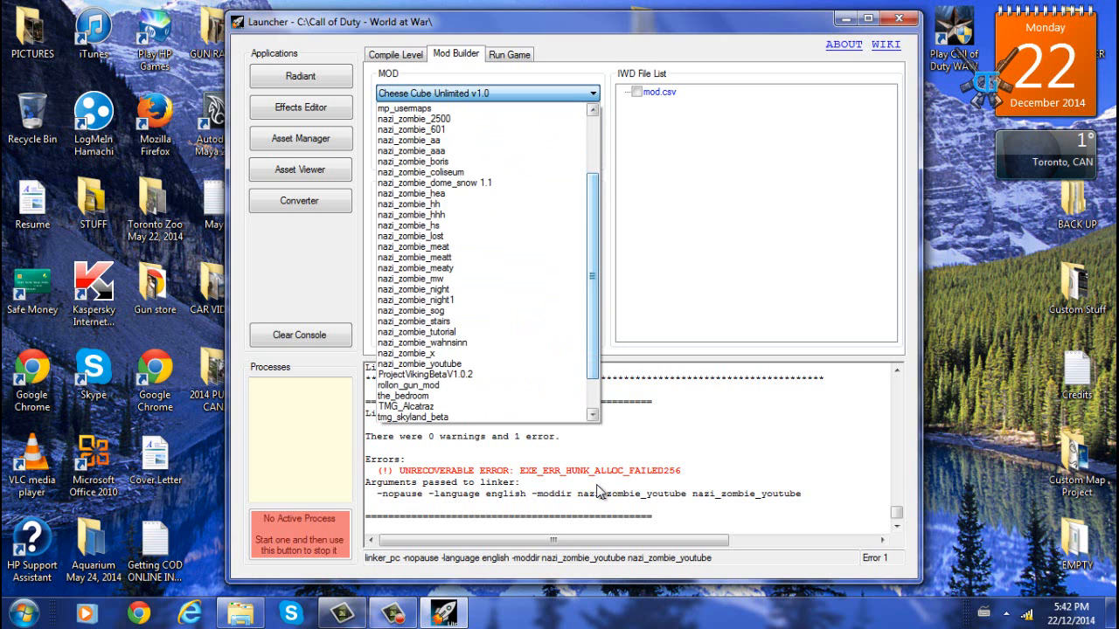
left_click(420, 363)
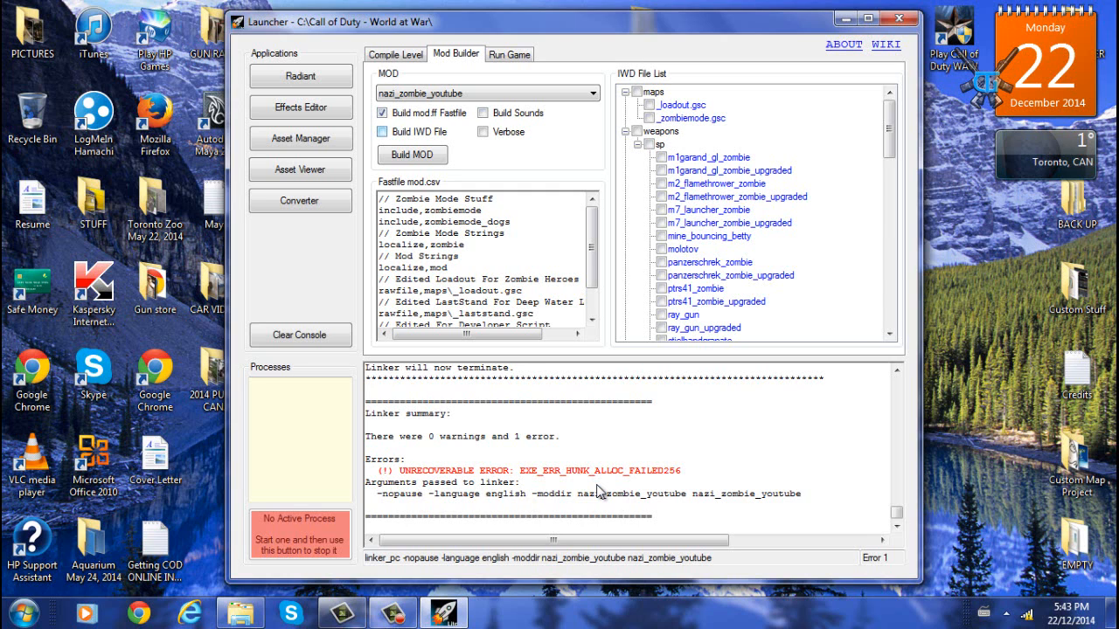
left_click(382, 132)
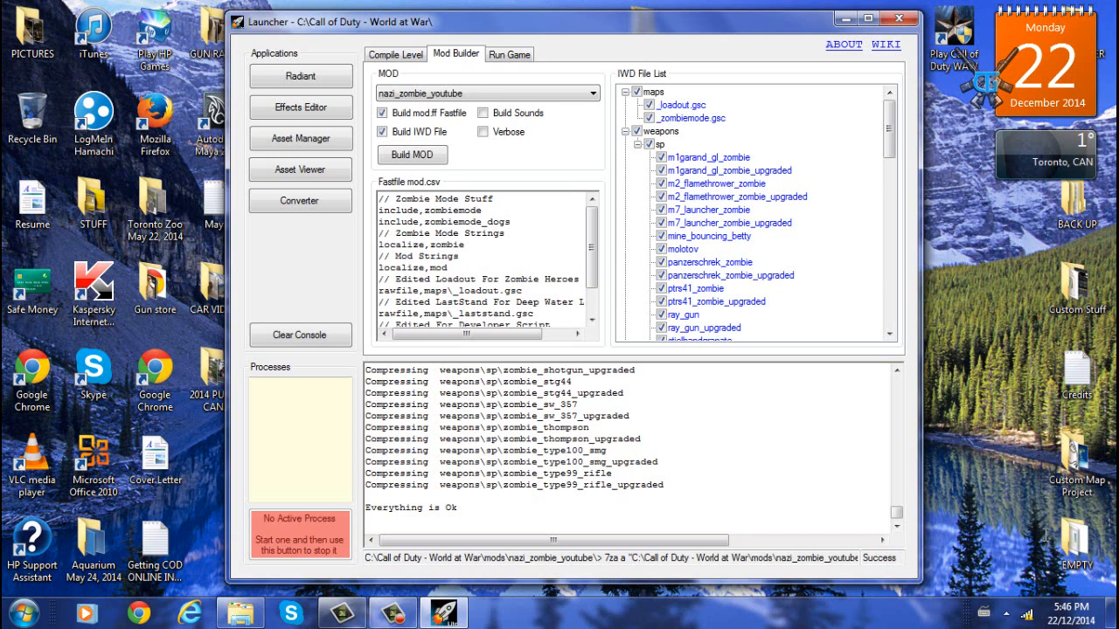
- Select the nazi_zombie_youtube_patch map on the Compile Level page and compile it
scroll(1045, 535, "up", 15)
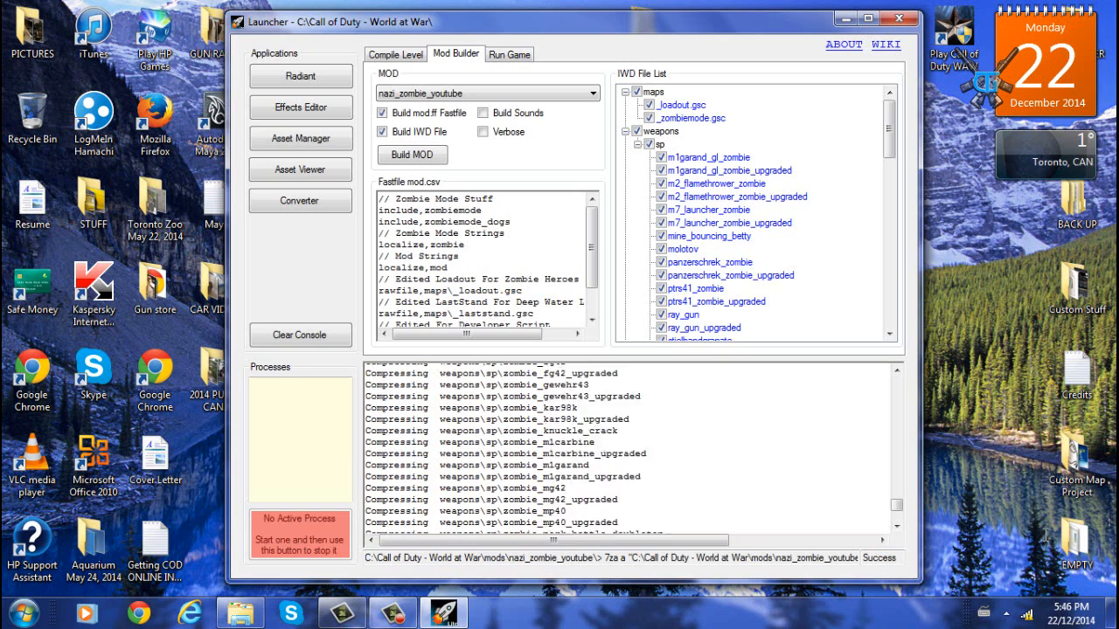
scroll(1045, 535, "down", 15)
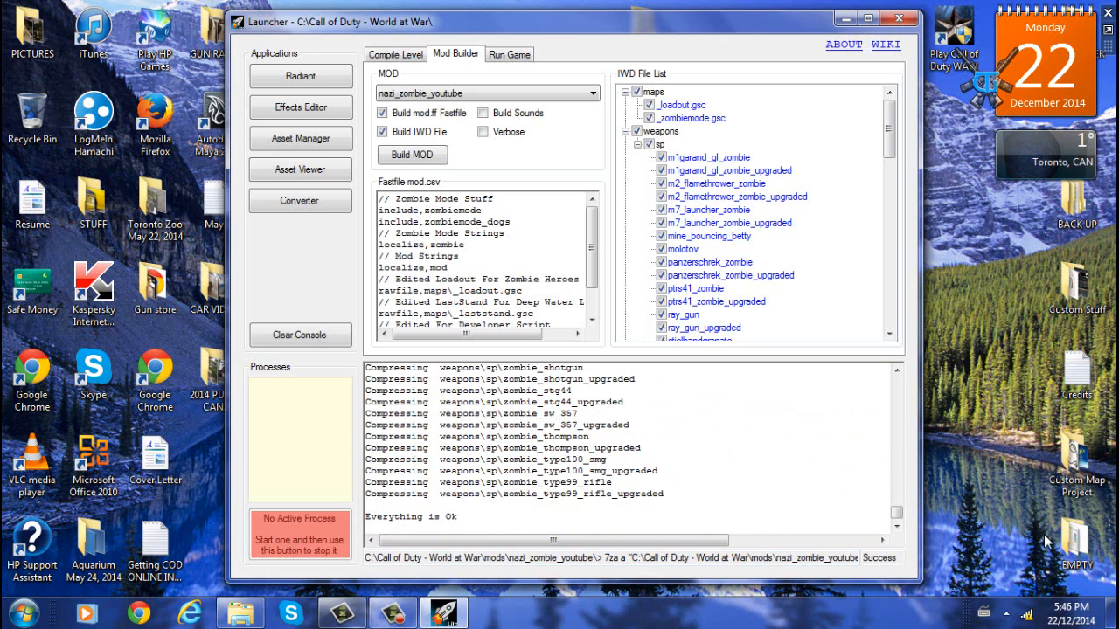
left_click(395, 54)
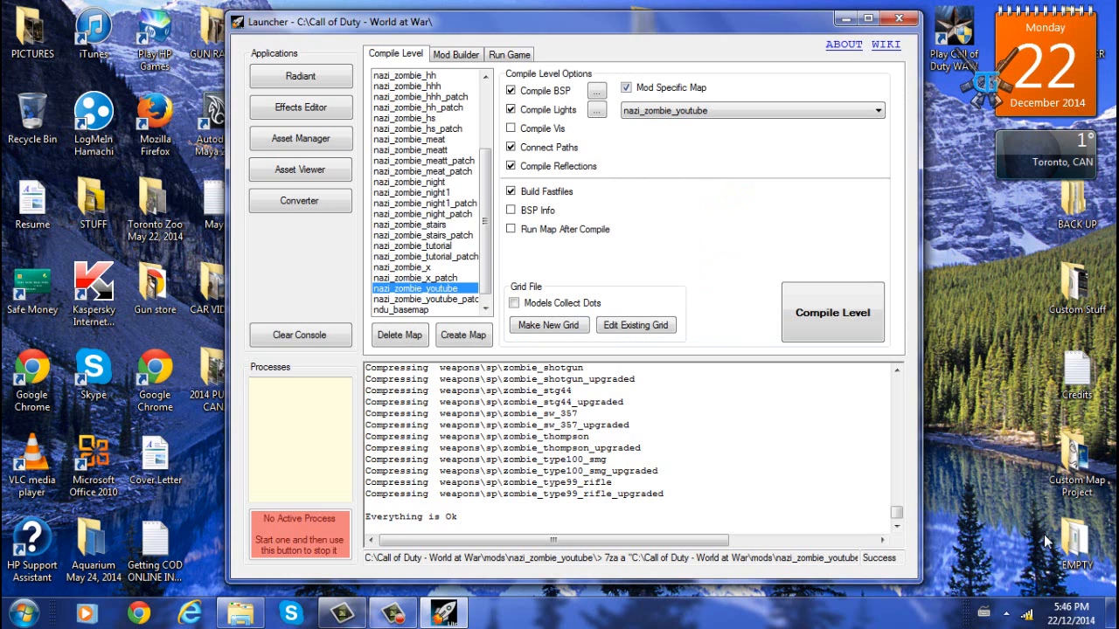
left_click(426, 298)
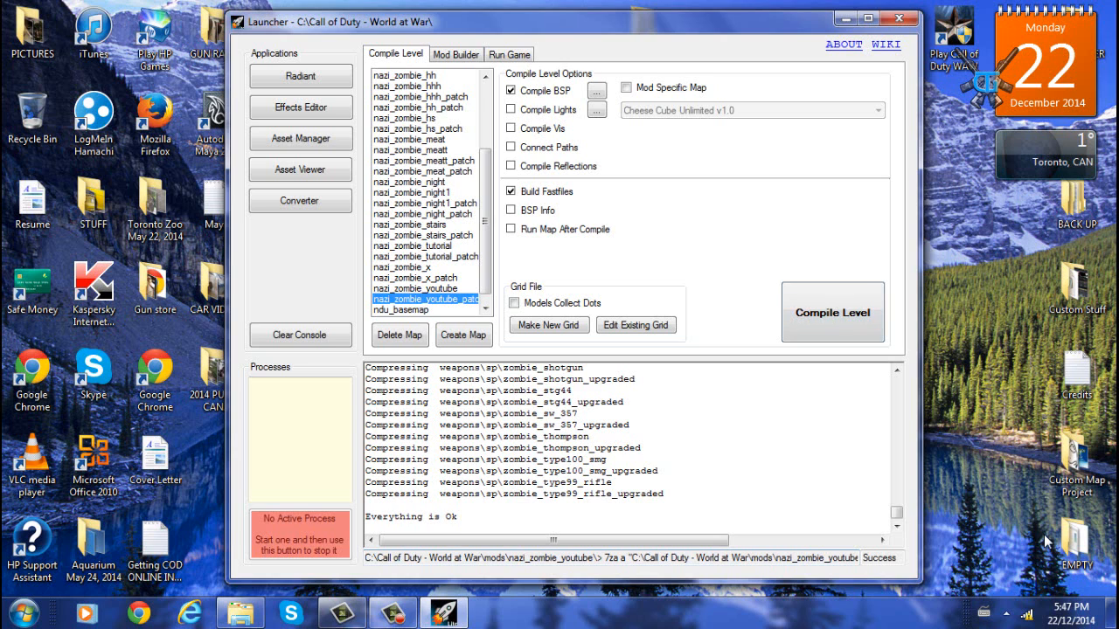
left_click(833, 313)
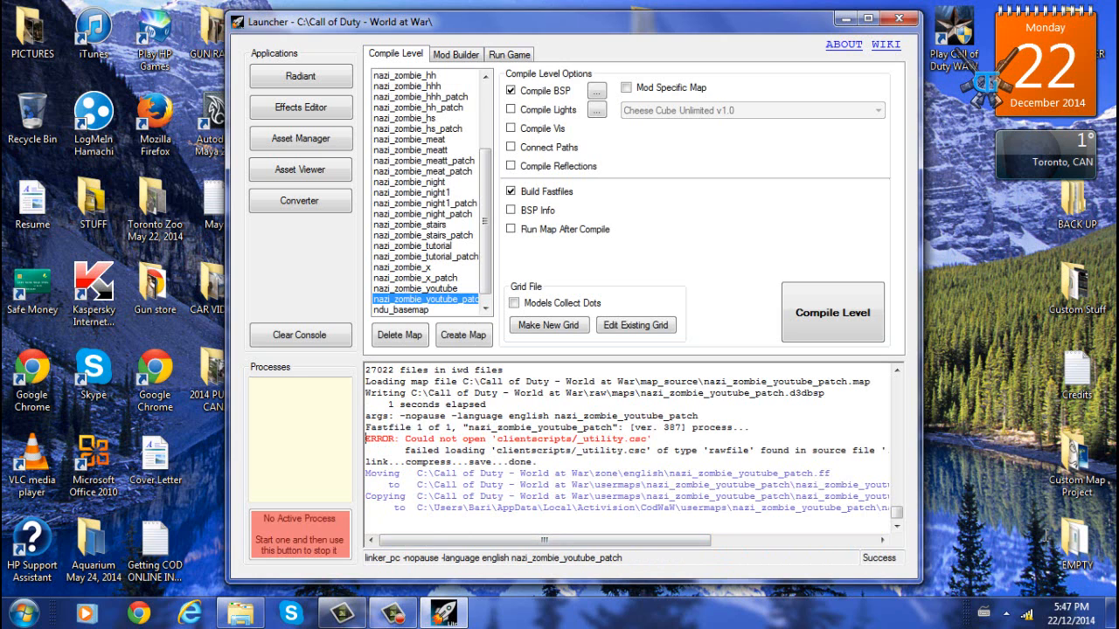
- Review the compile output and inspect the Run Game devmap and mod options
left_click_drag(656, 439, 1045, 536)
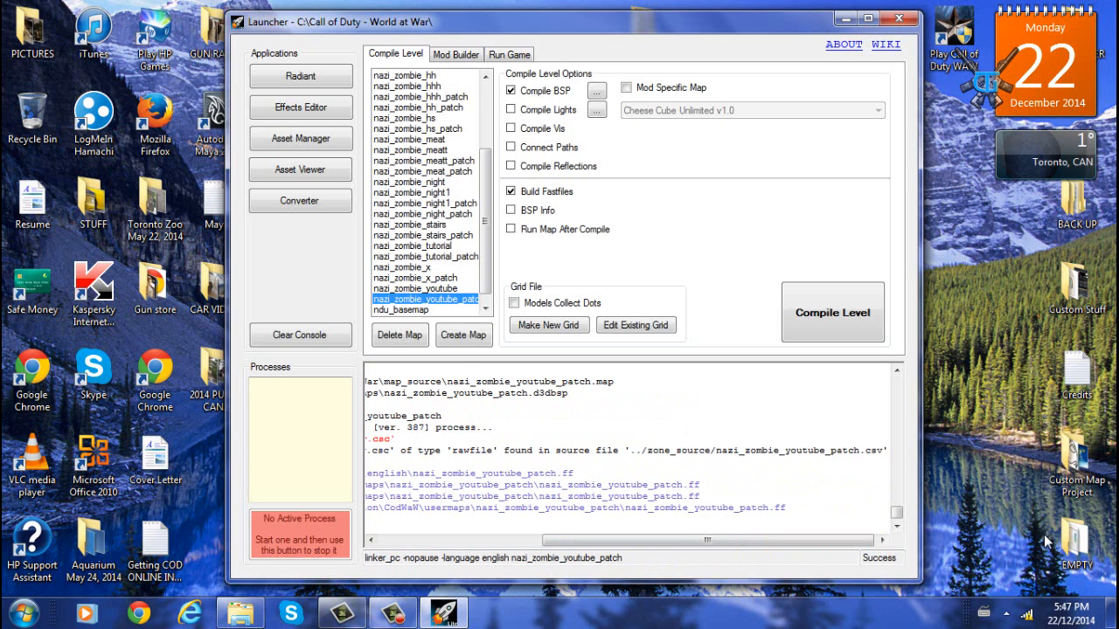
left_click_drag(708, 540, 542, 540)
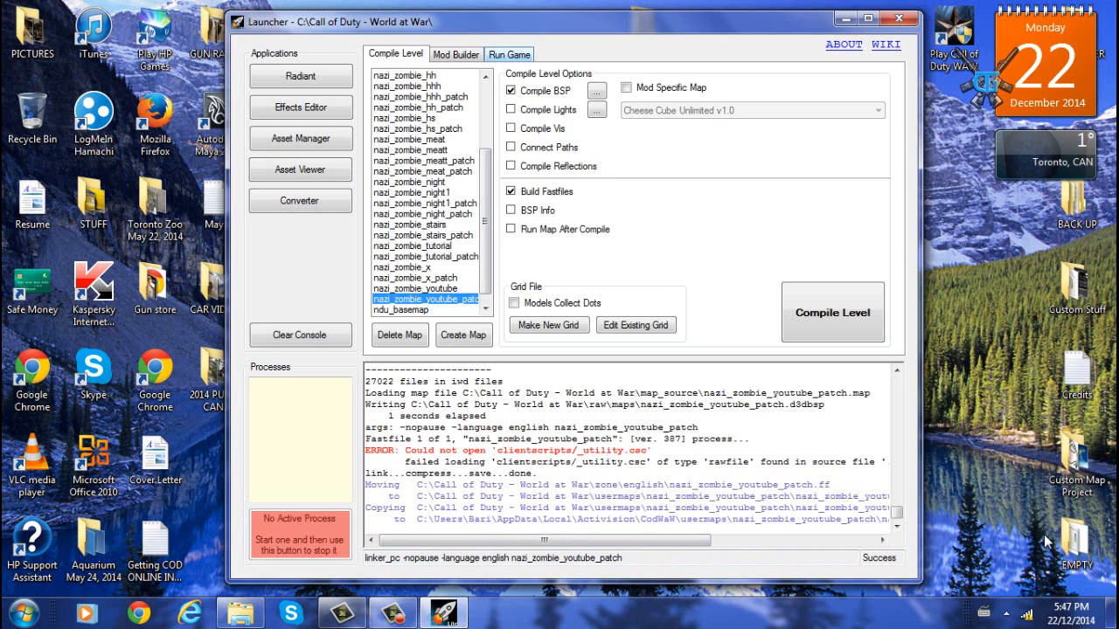
left_click(509, 55)
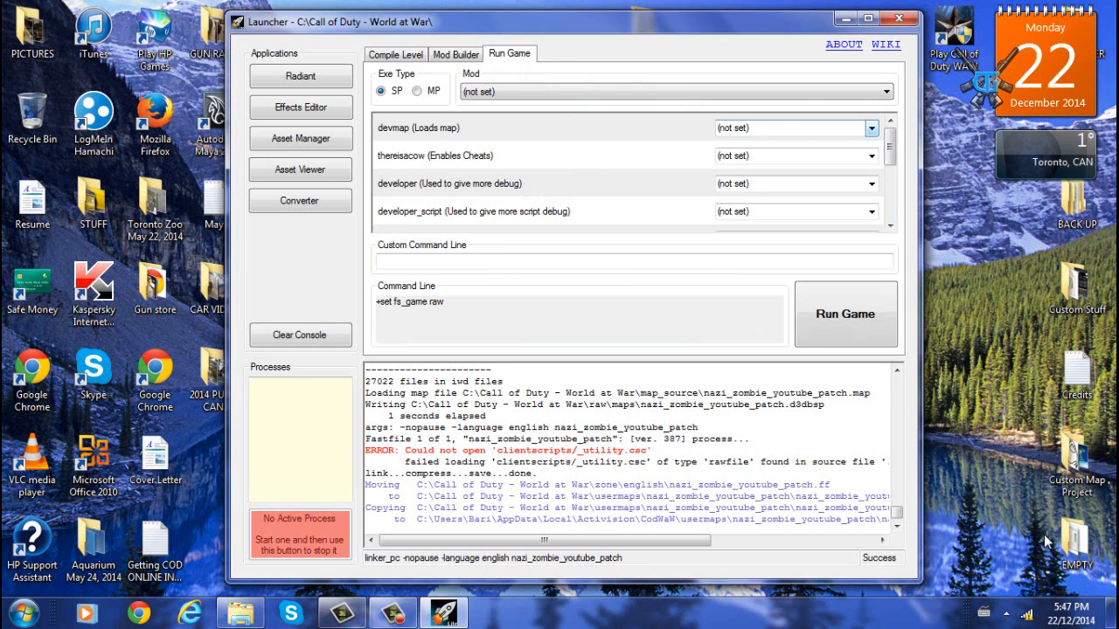
left_click(872, 129)
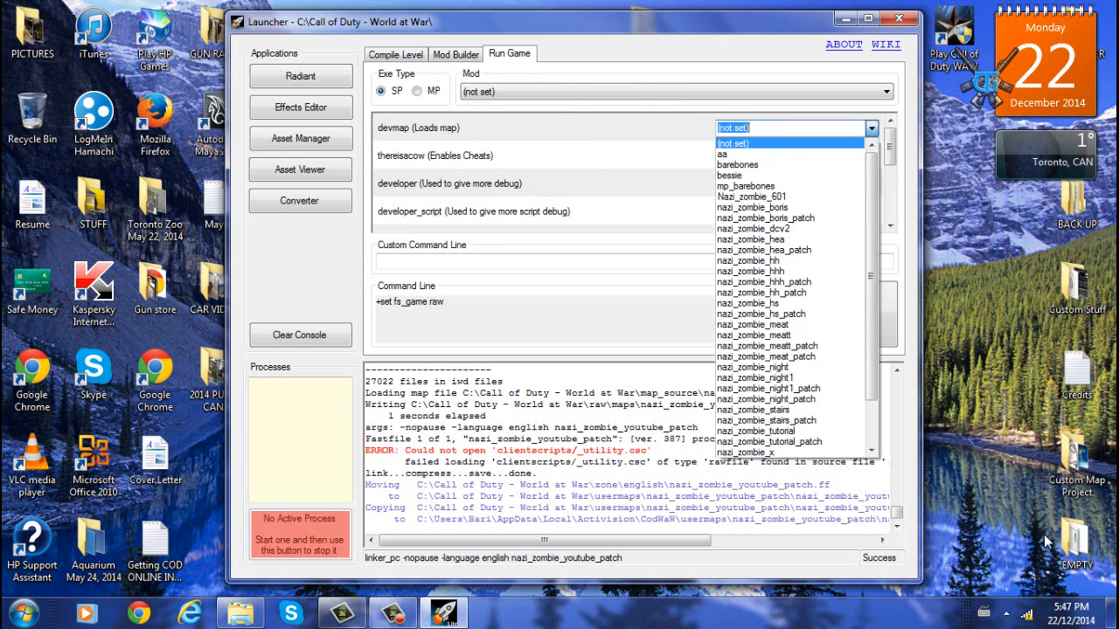
mouse_move(872, 228)
left_mouse_down()
mouse_move(872, 284)
mouse_move(872, 218)
left_mouse_up()
left_click(866, 92)
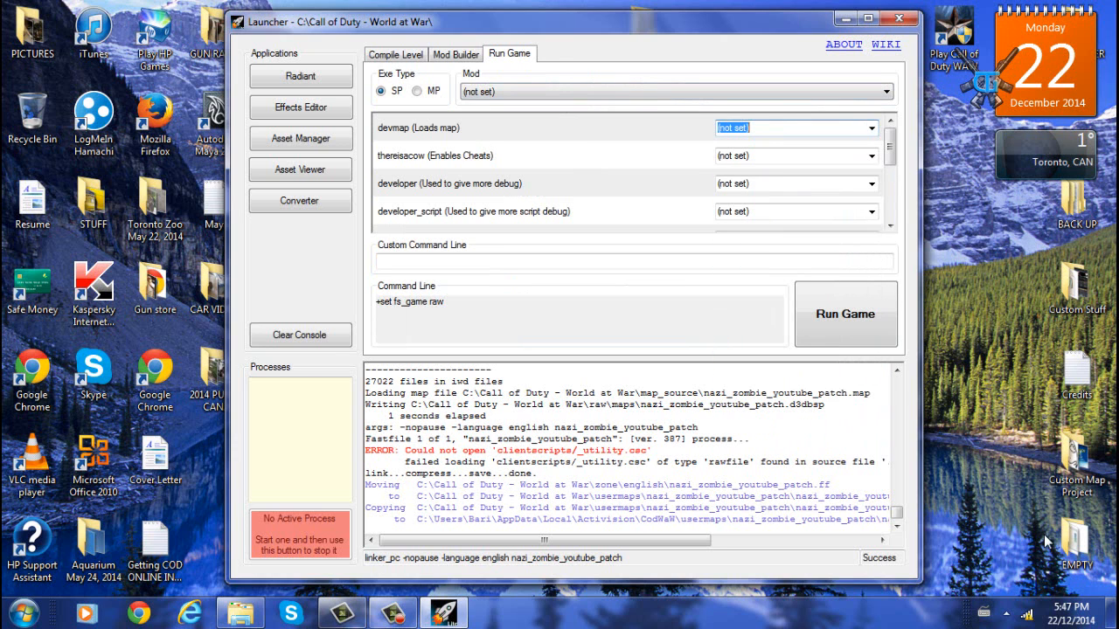
left_click(865, 92)
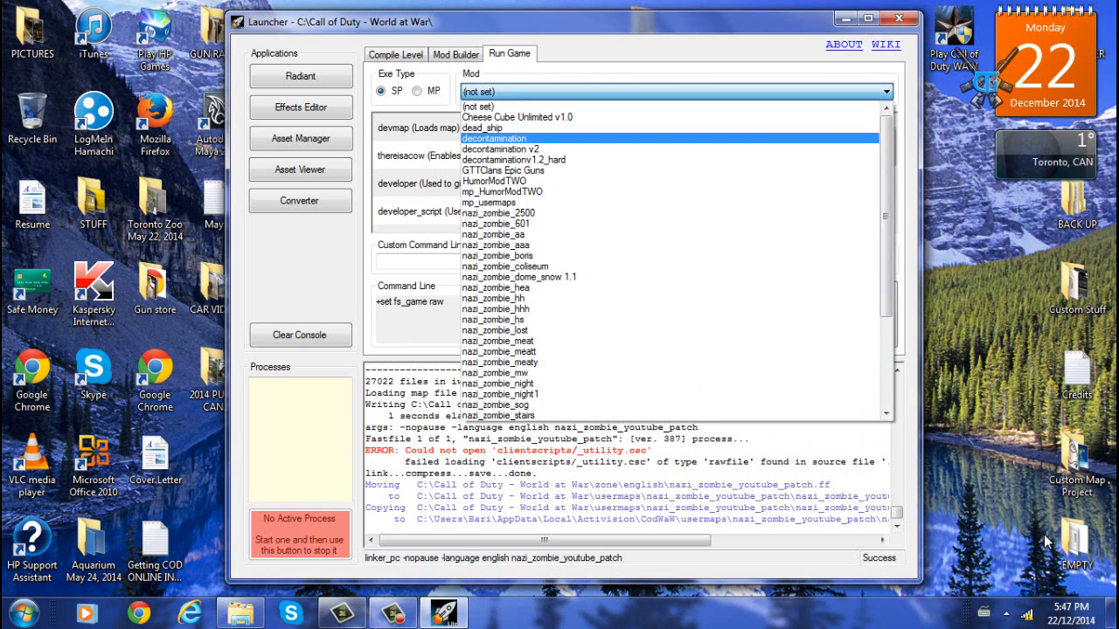
left_click(669, 107)
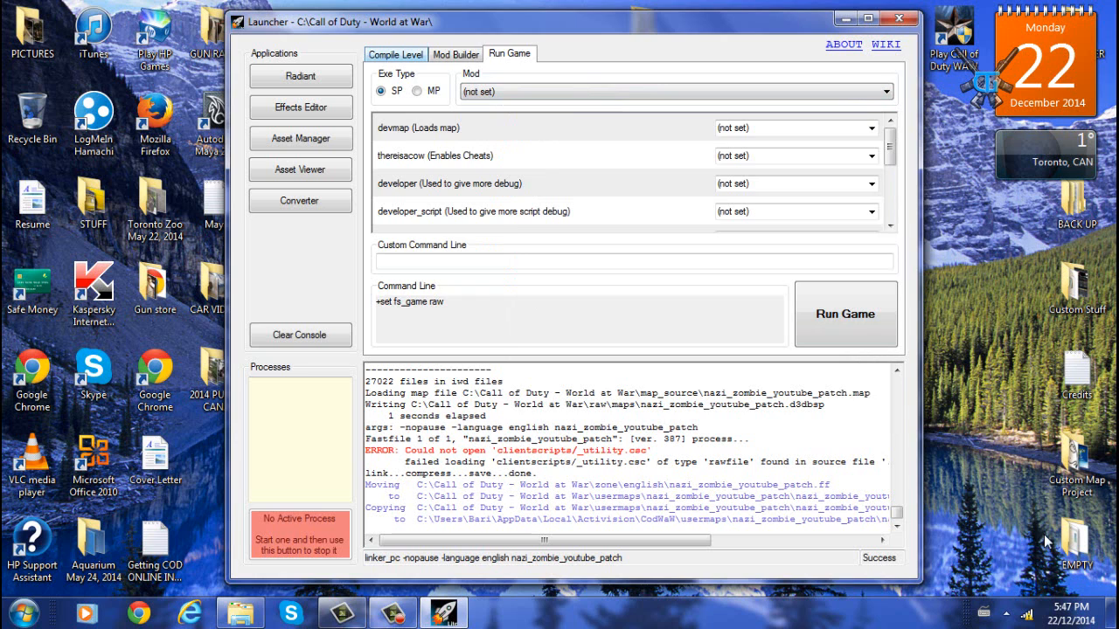
- Select the nazi_zombie_youtube map in the Compile Level map list
left_click(396, 54)
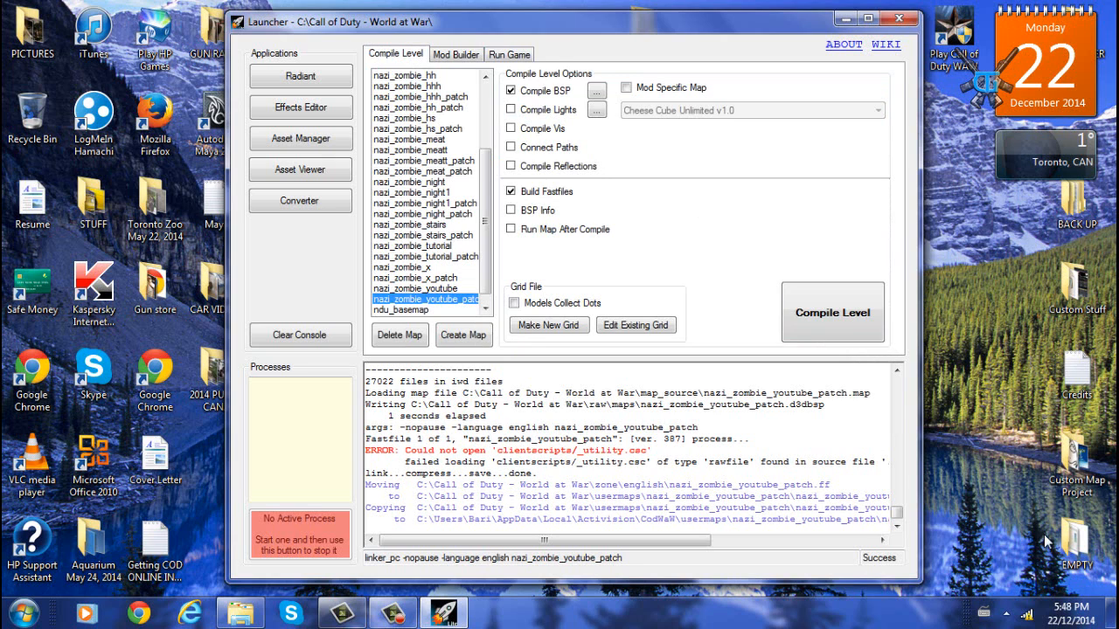
key("Up")
key("Up")
key("Up")
key("Up")
key("Up")
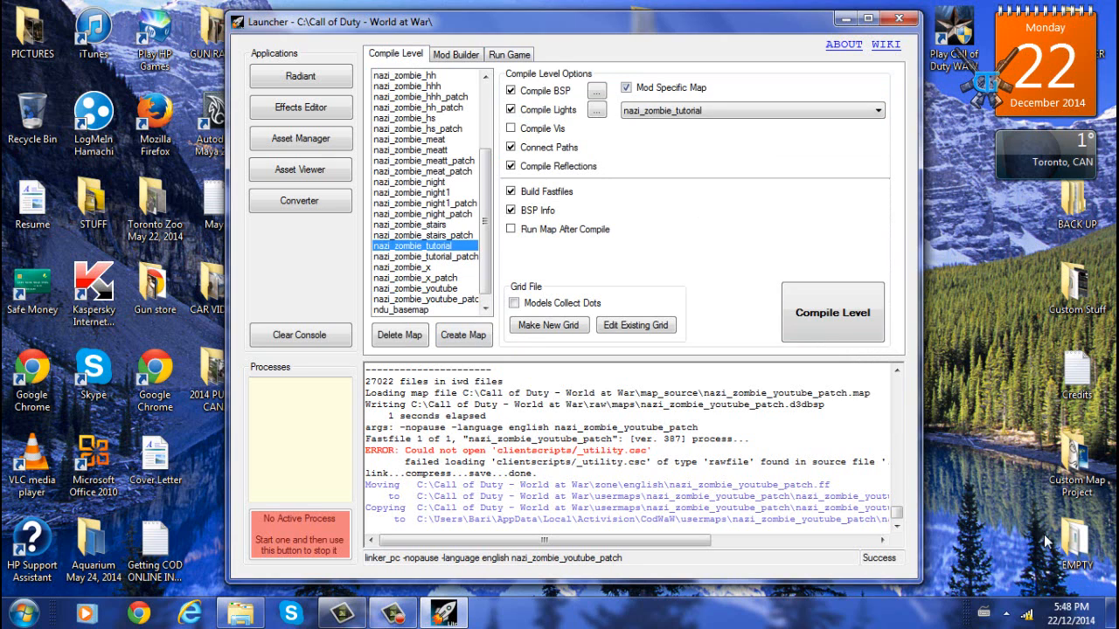
key("Down")
key("Down")
key("Down")
key("Down")
key("Down")
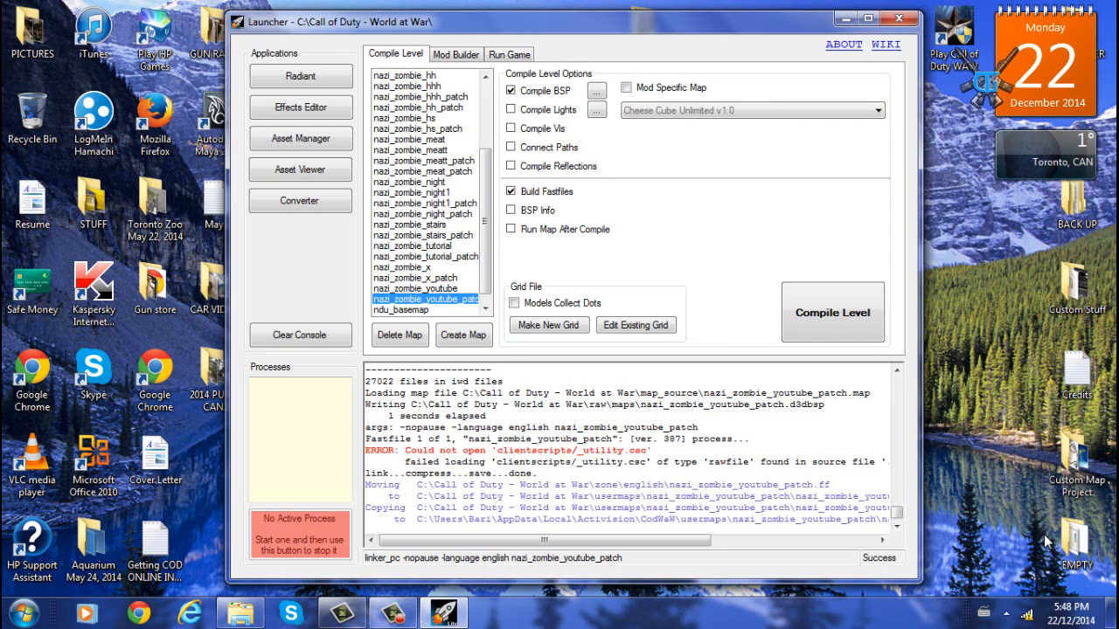
key("Up")
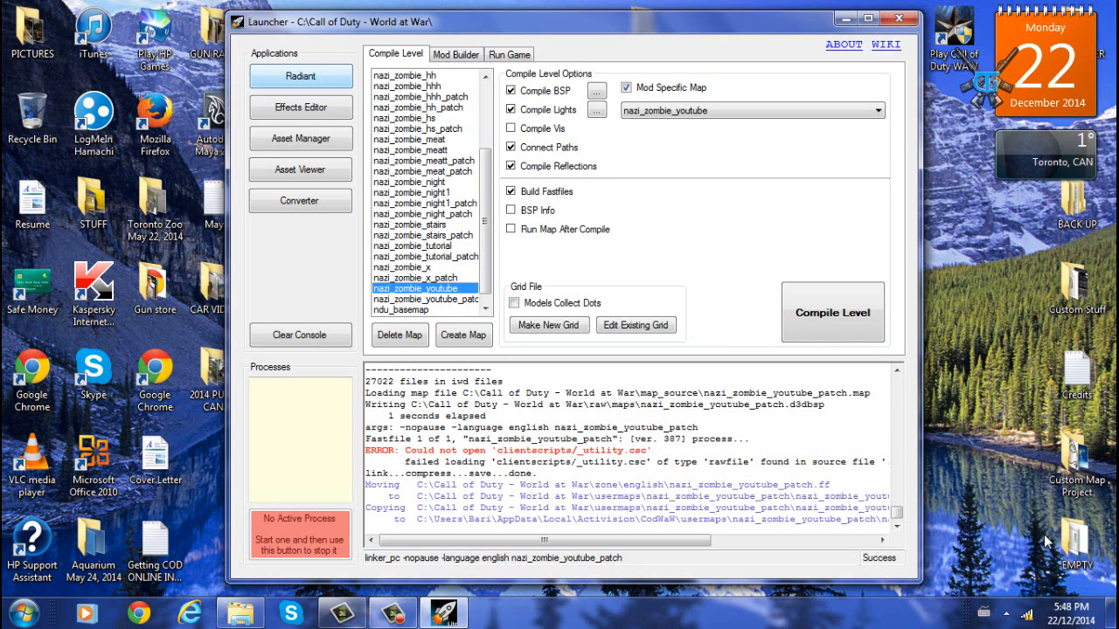
key("super+d")
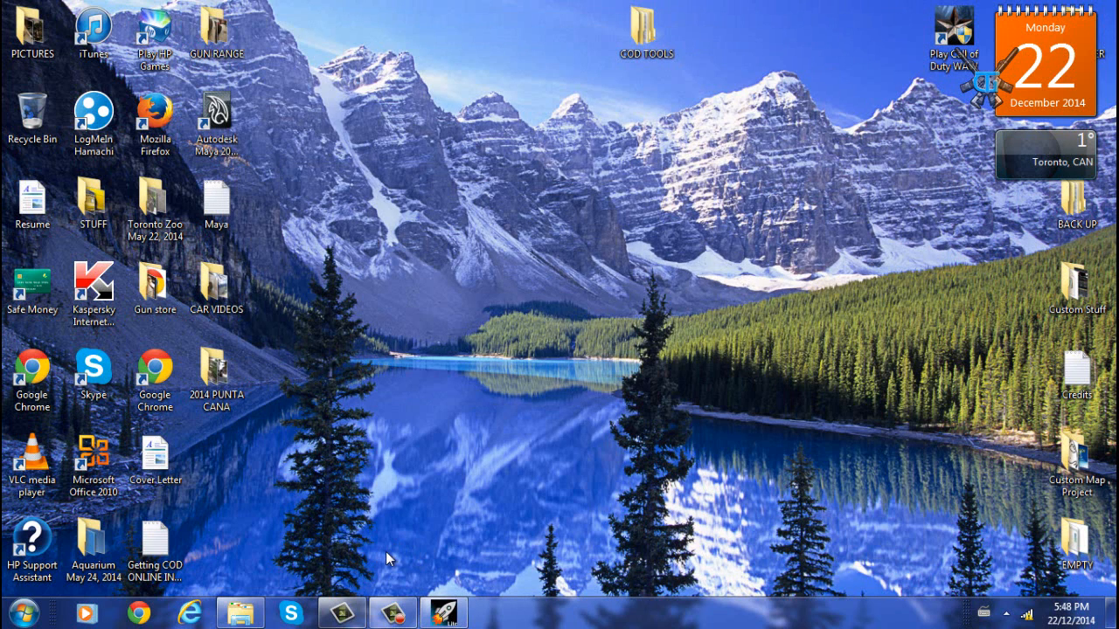
left_click(393, 615)
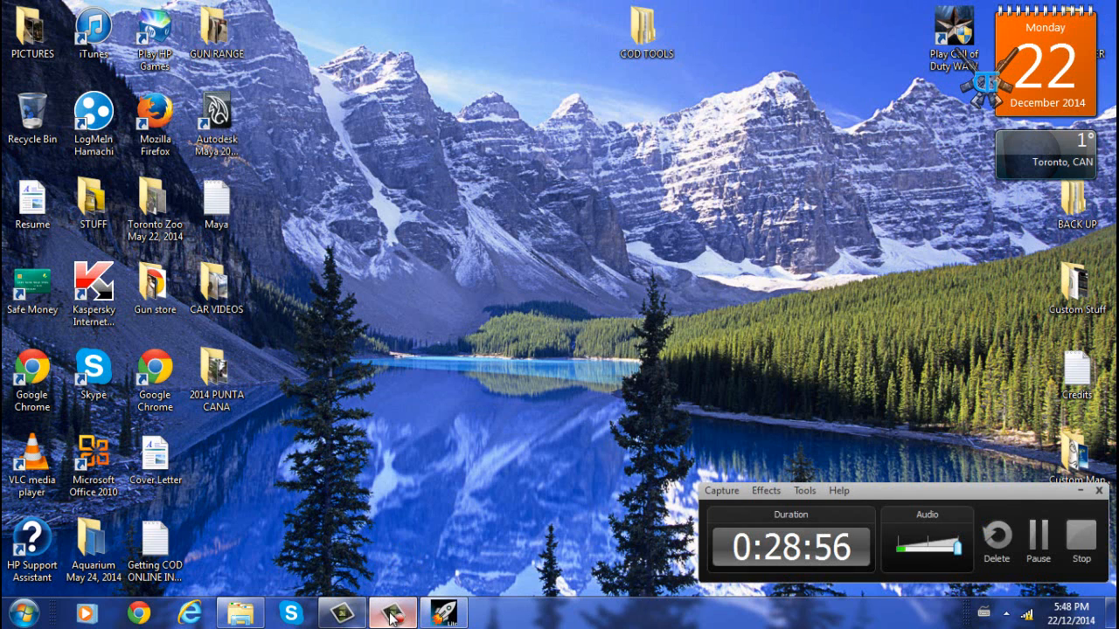
left_click(1040, 545)
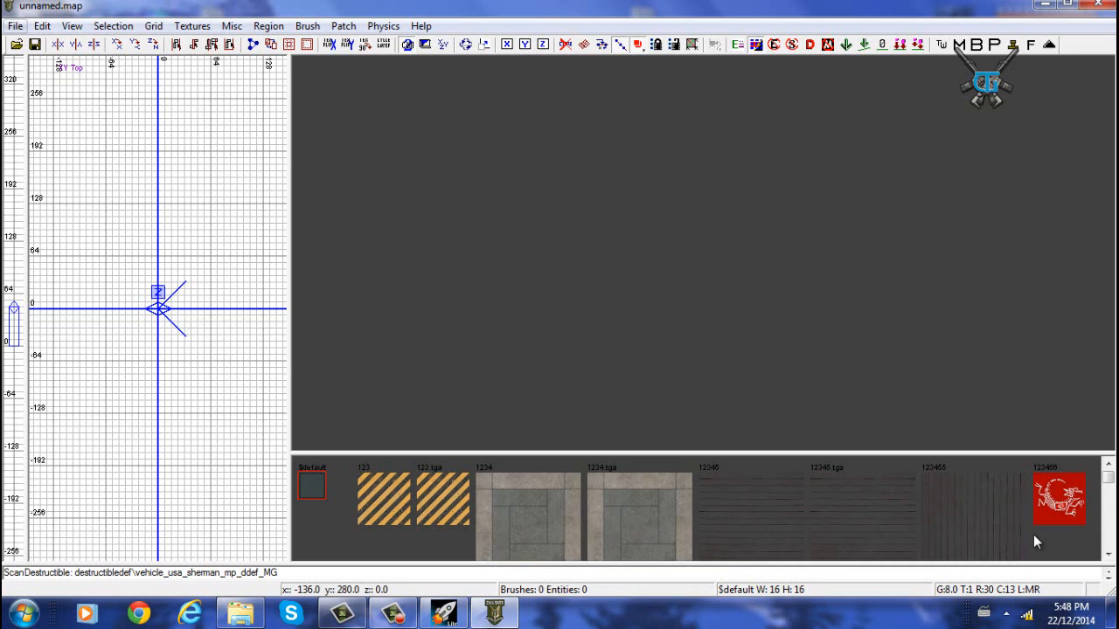
- Open the nazi_zombie_youtube map file from the map_source folder in Radiant
left_click(15, 26)
left_click(46, 70)
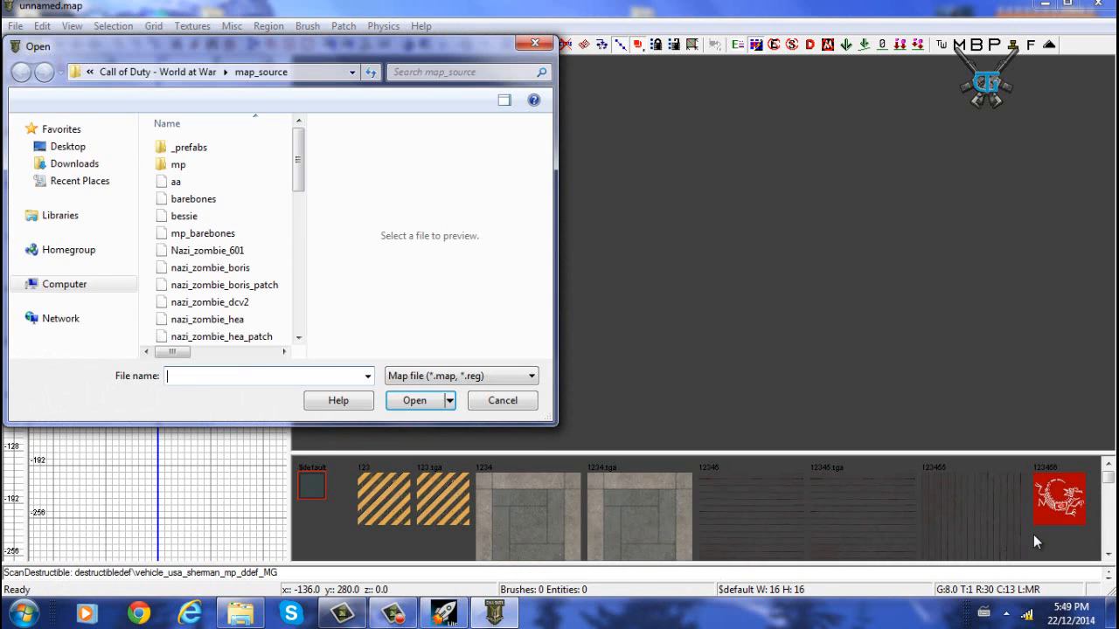
scroll(227, 236, "down", 7)
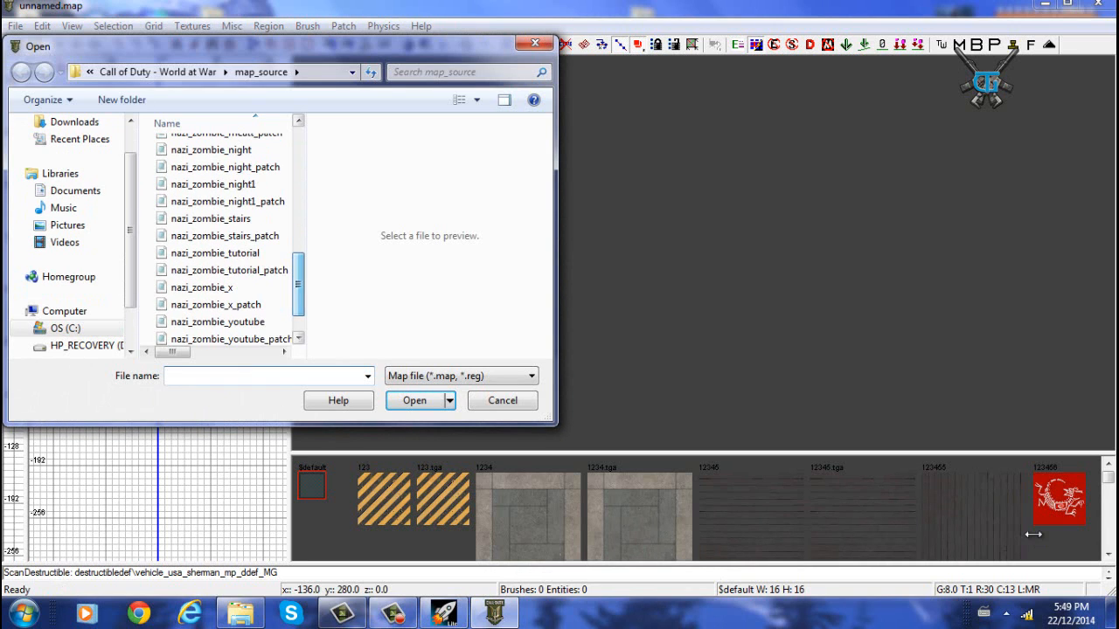
left_click(217, 301)
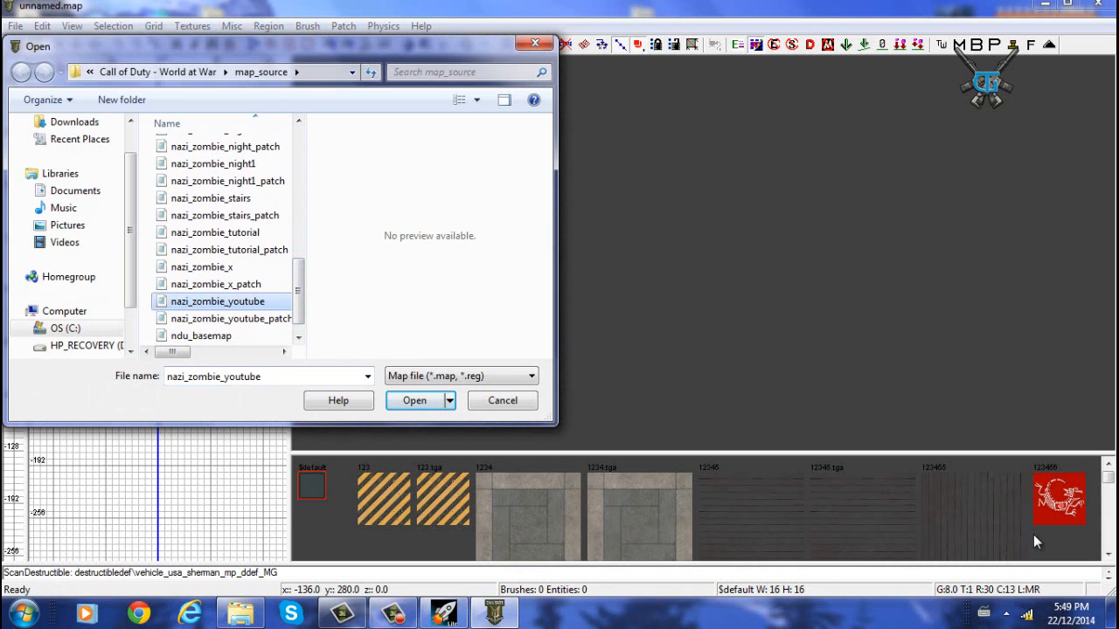
key("Return")
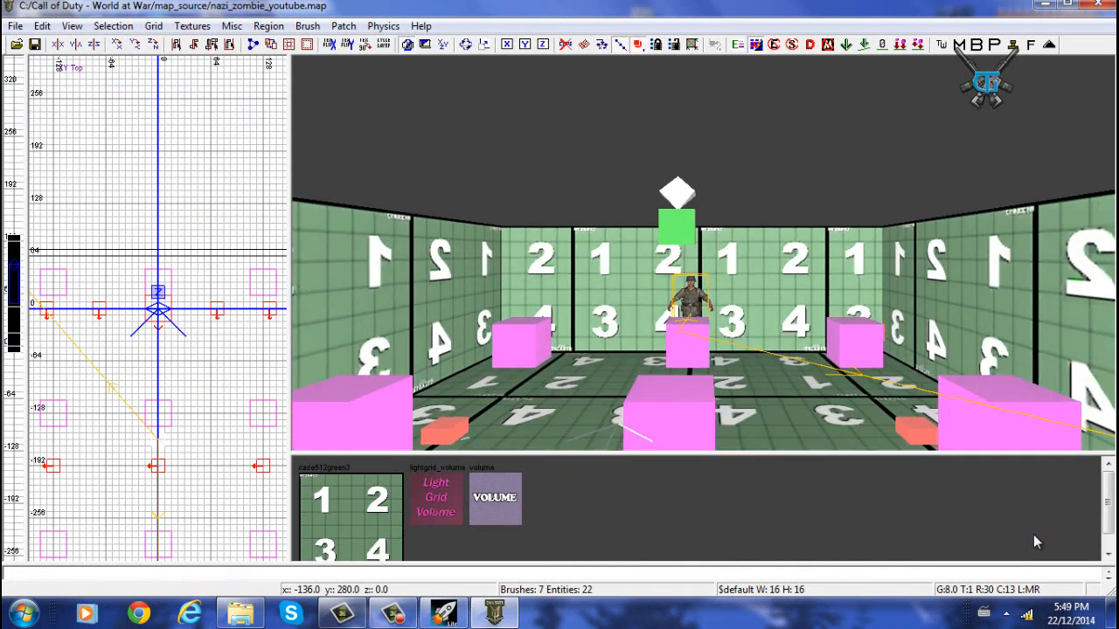
- Fly the camera around the map to examine the room, its brushes and the spawned entities
mouse_move(703, 253)
right_mouse_down()
mouse_move(708, 332)
mouse_move(901, 337)
mouse_move(874, 419)
mouse_move(791, 372)
mouse_move(796, 280)
right_mouse_up()
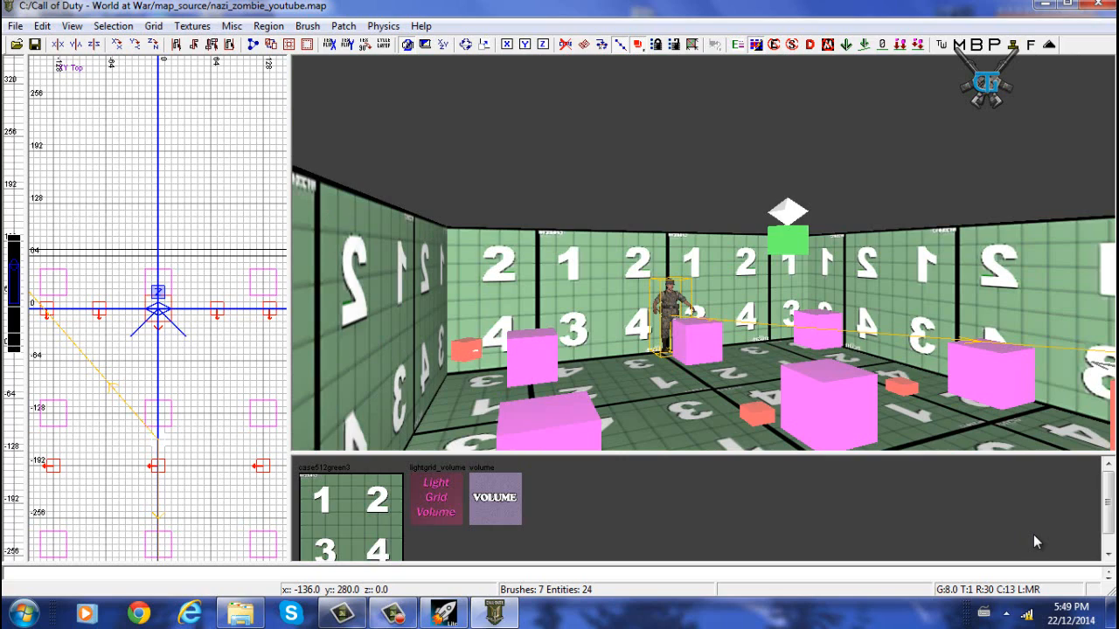
key("Up")
key("Right")
key("c")
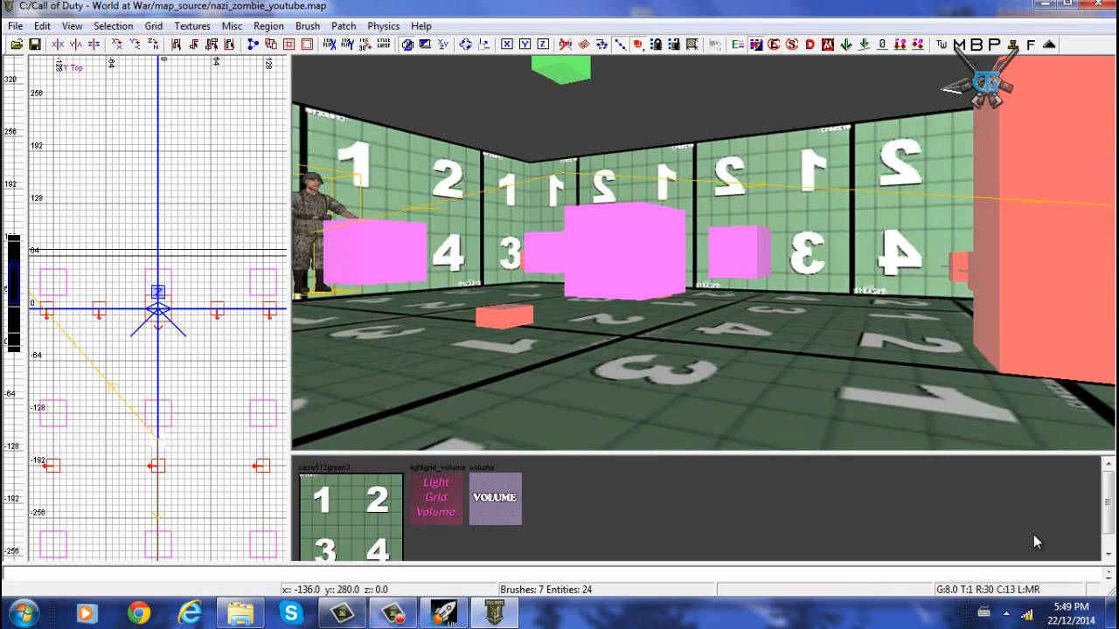
key("c")
key("Left")
key("d")
key("Down")
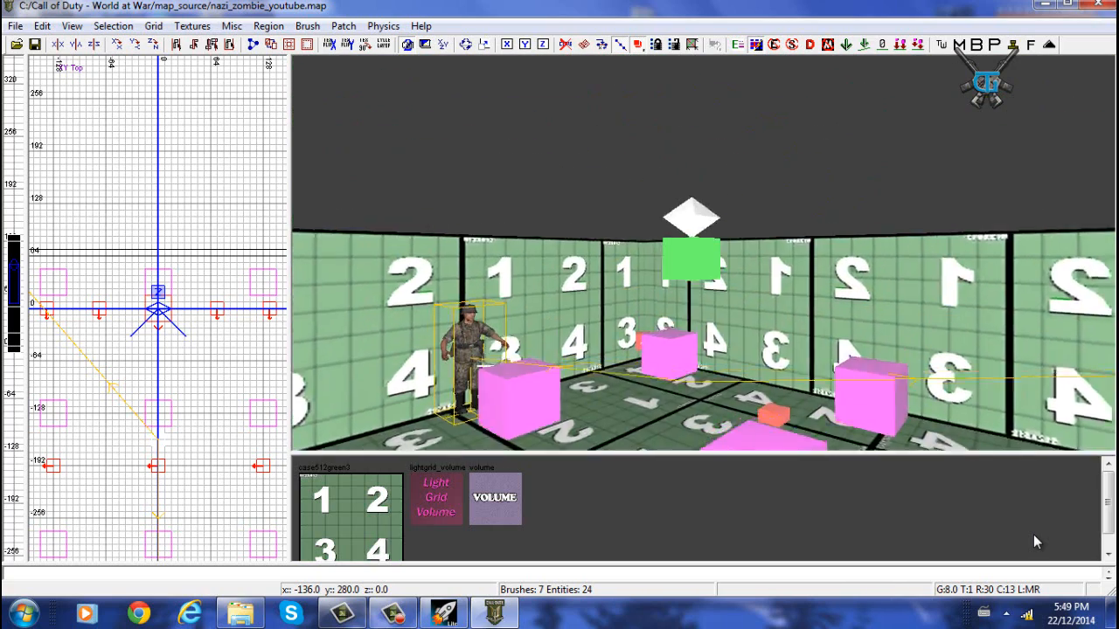
key("Down")
key("z")
key("Left")
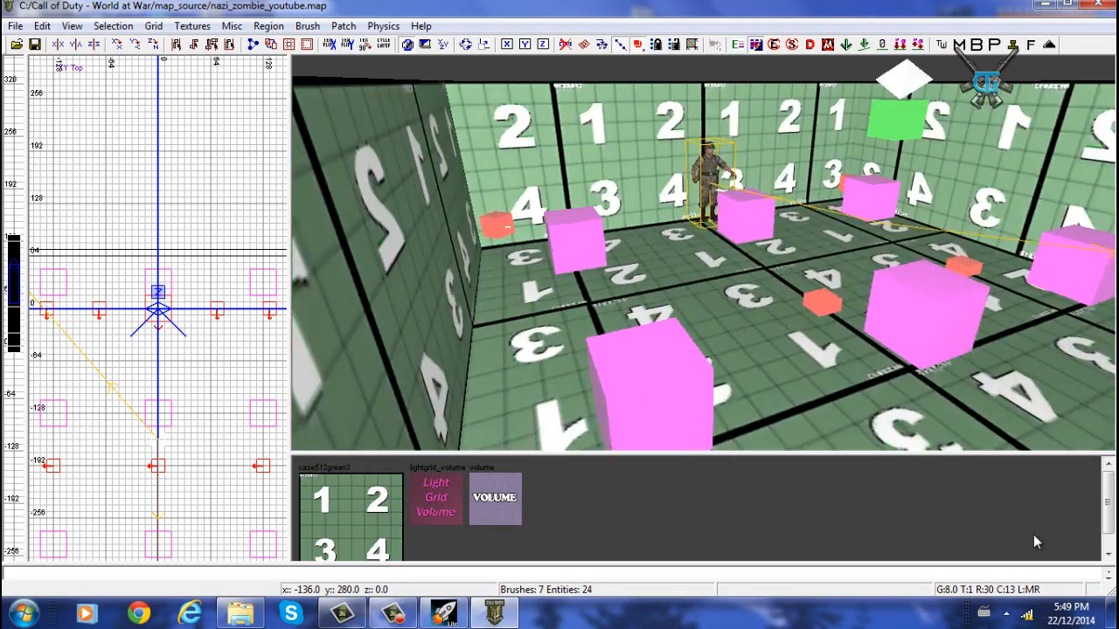
key("Right")
key("Left")
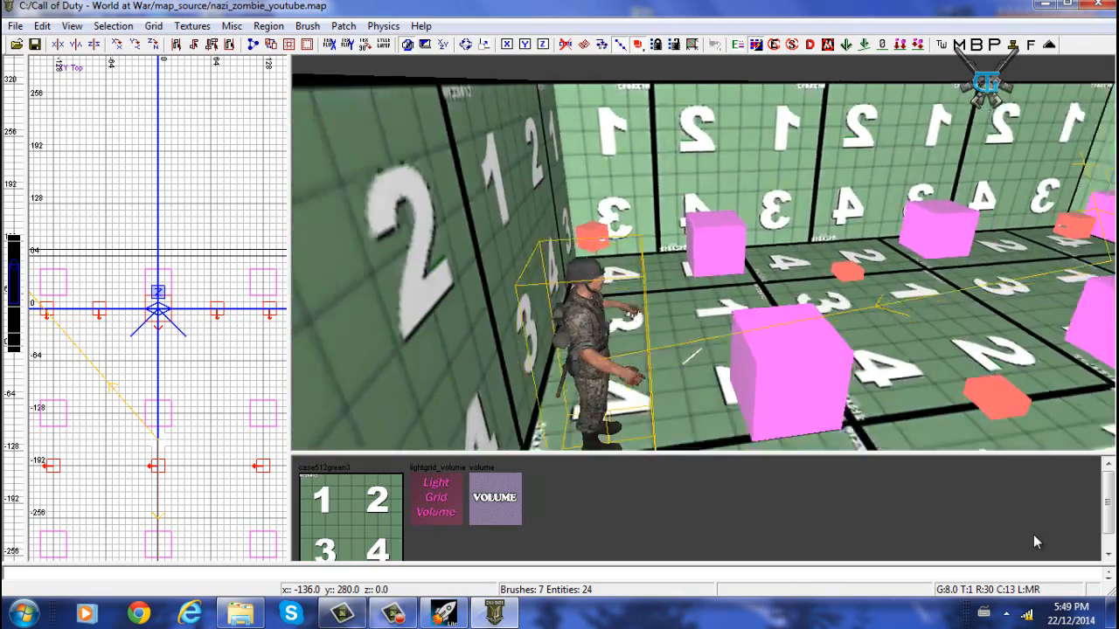
key("Down")
key("Right")
key("Left")
key("Up")
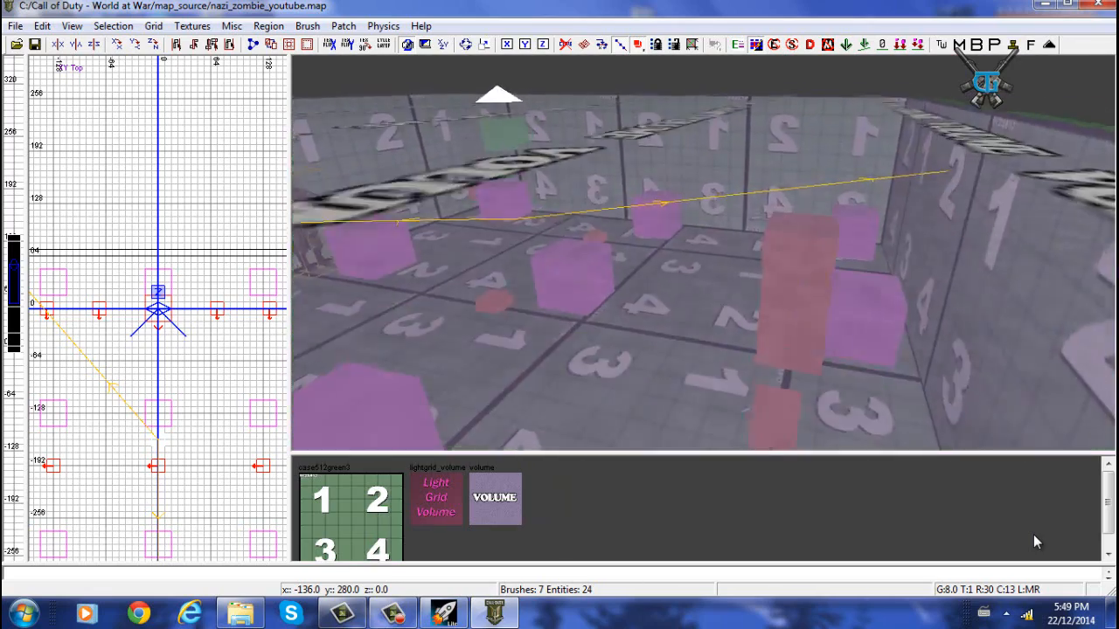
key("Left")
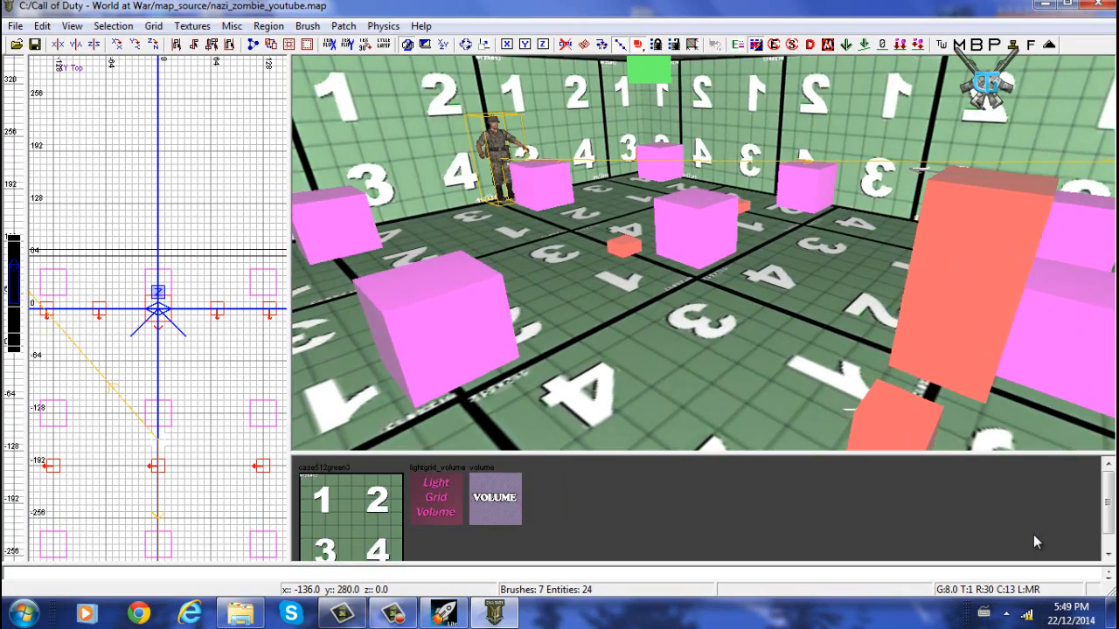
key("Right")
key("Left")
key("Up")
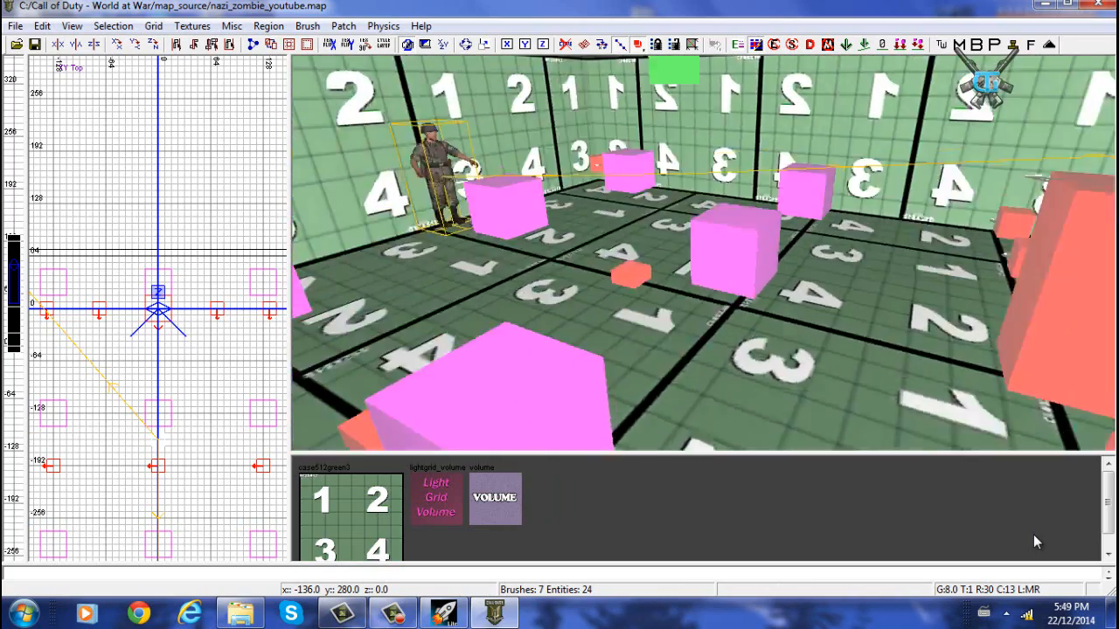
key("Left")
key("Down")
key("Up")
key("Right")
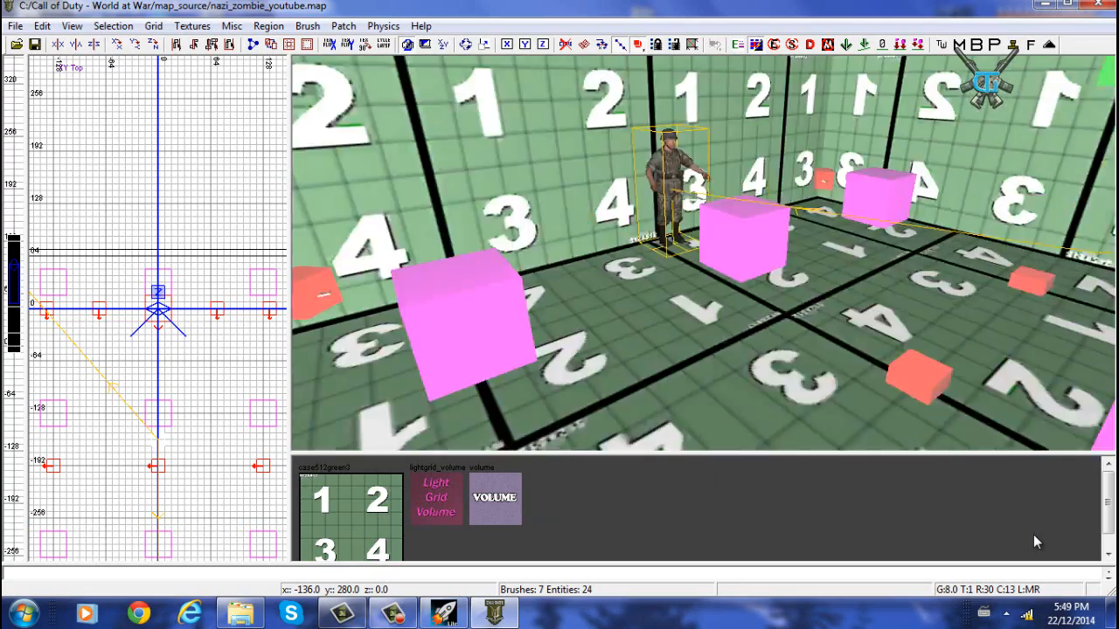
key("Right")
key("Up")
key("Left")
key("Down")
key("Right")
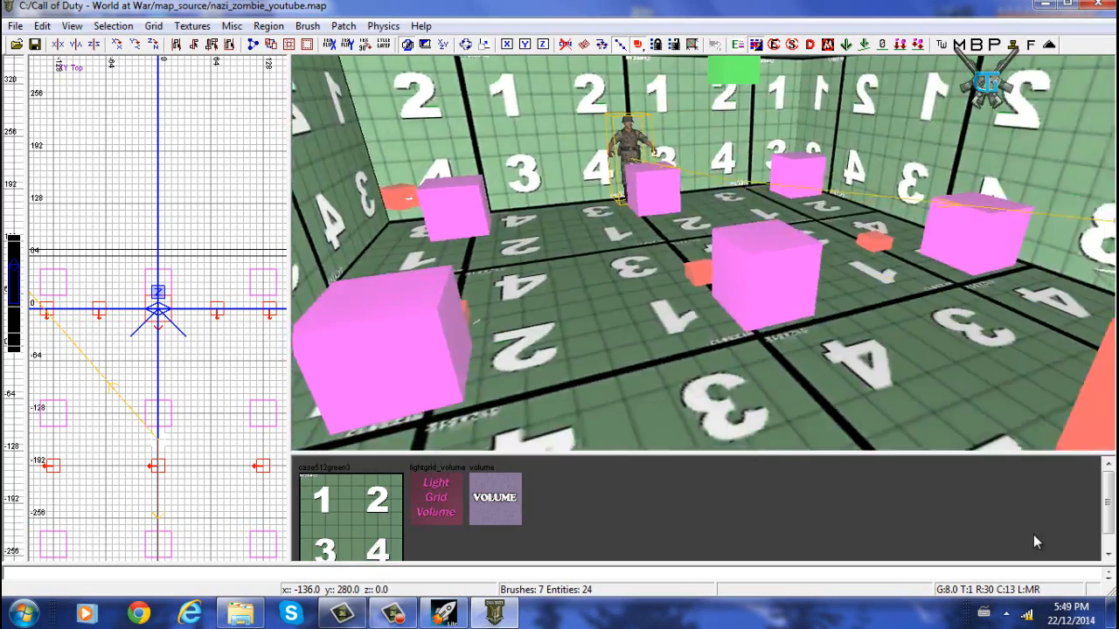
key("Right")
key("Up")
key("Right")
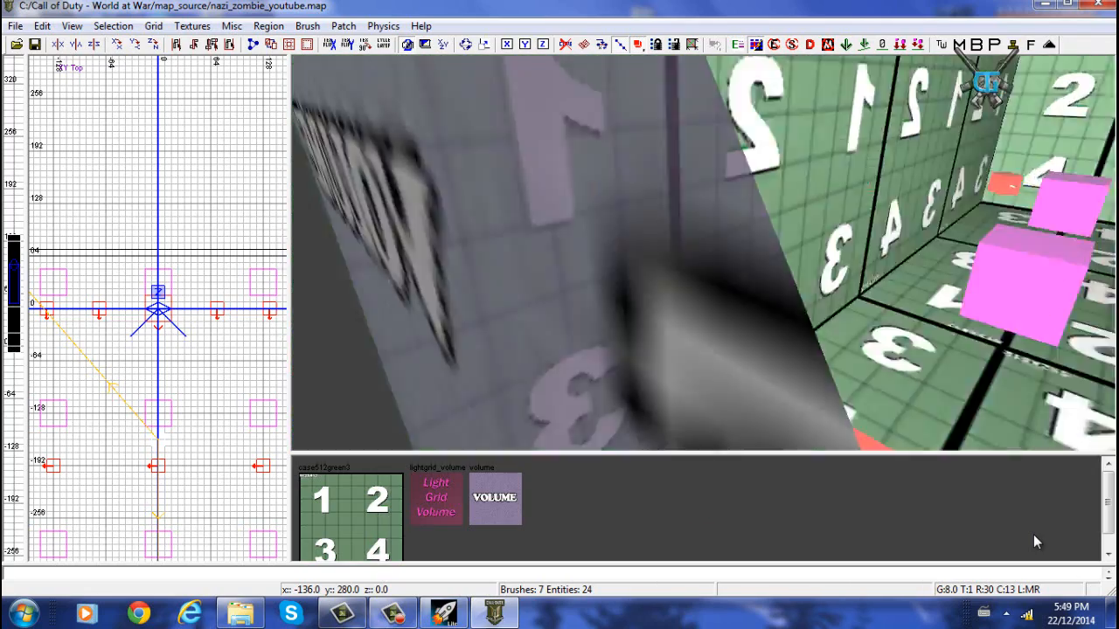
key("Right")
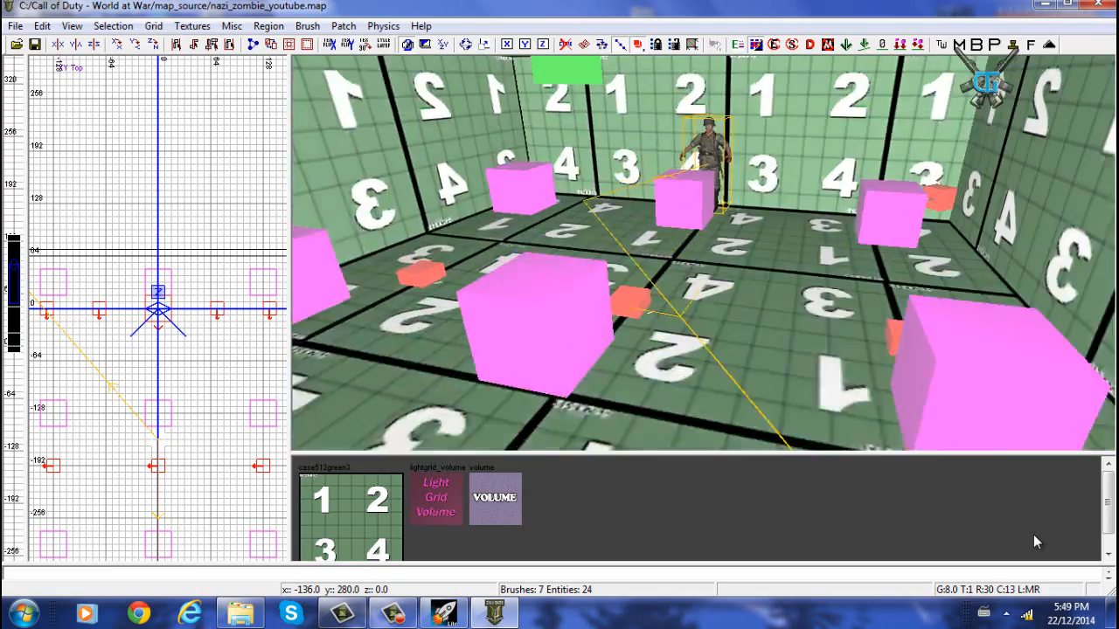
key("Up")
key("Down")
key("Left")
key("Up")
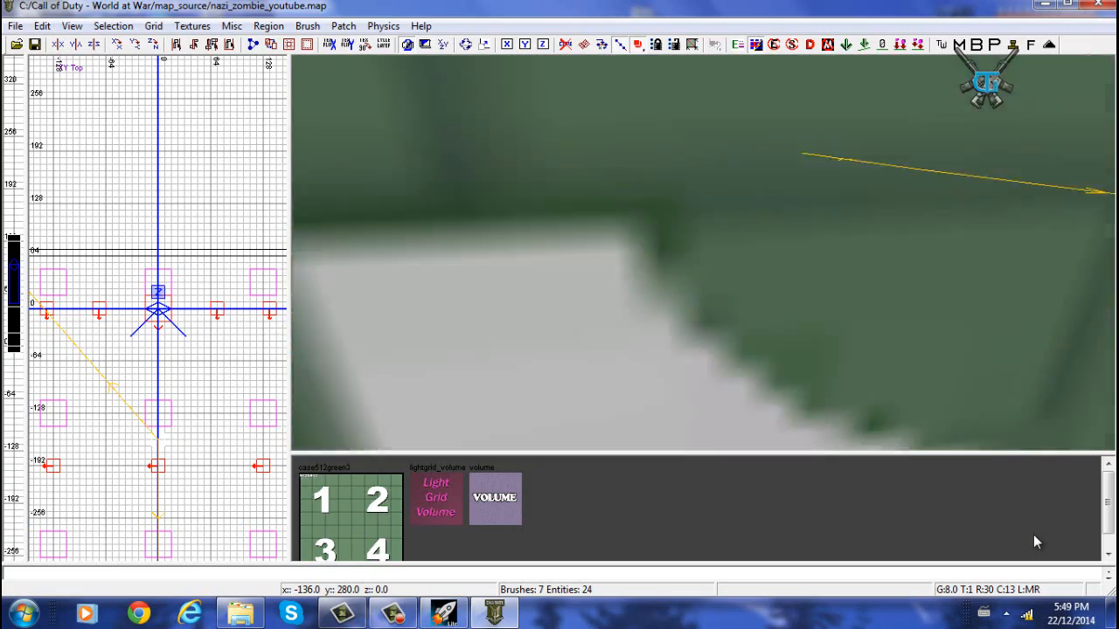
key("Down")
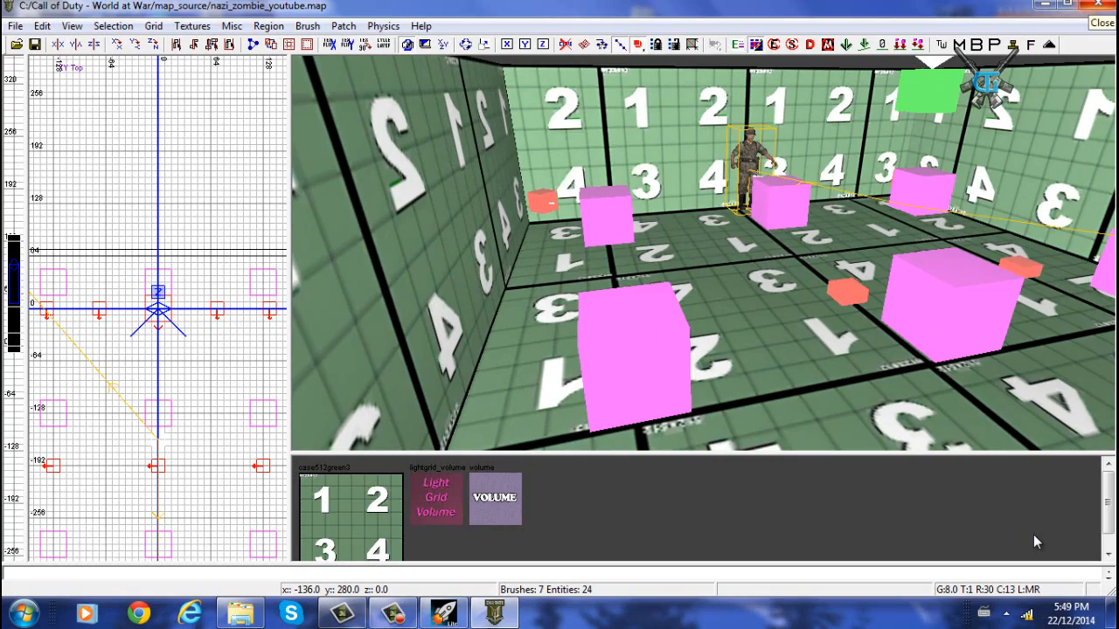
- Close Radiant and briefly bring up the Launcher window before minimizing it again
left_click(1098, 5)
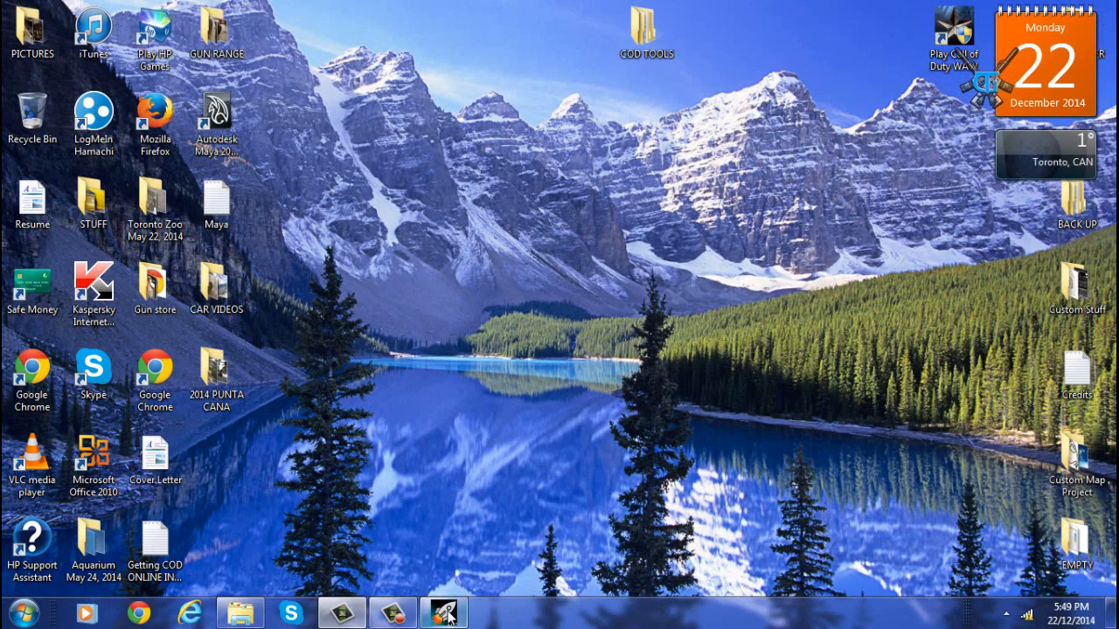
left_click(444, 614)
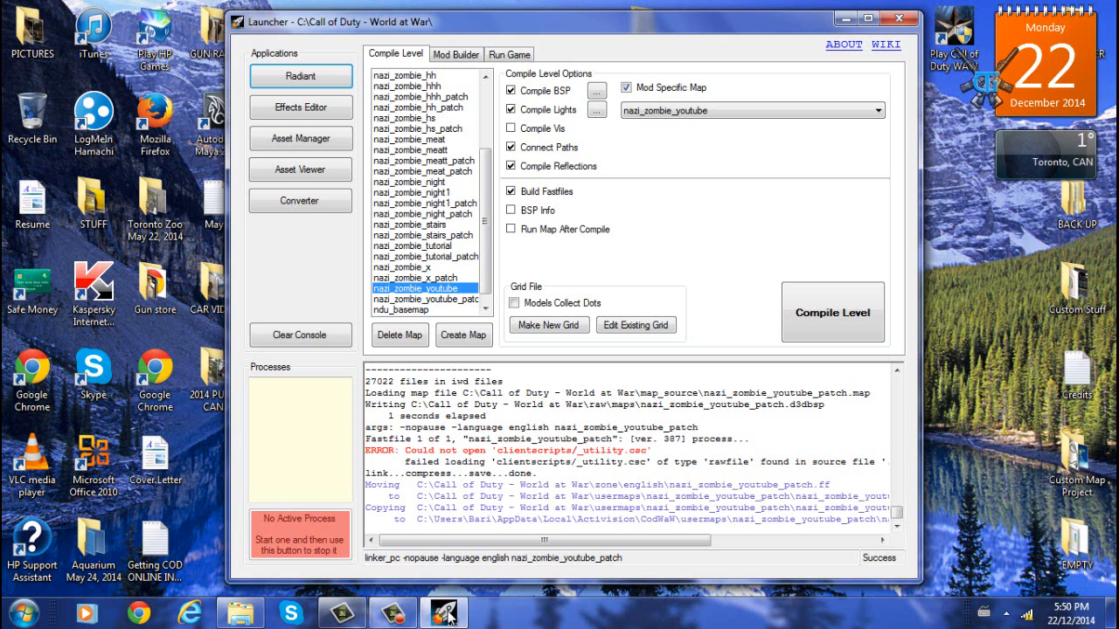
left_click(446, 614)
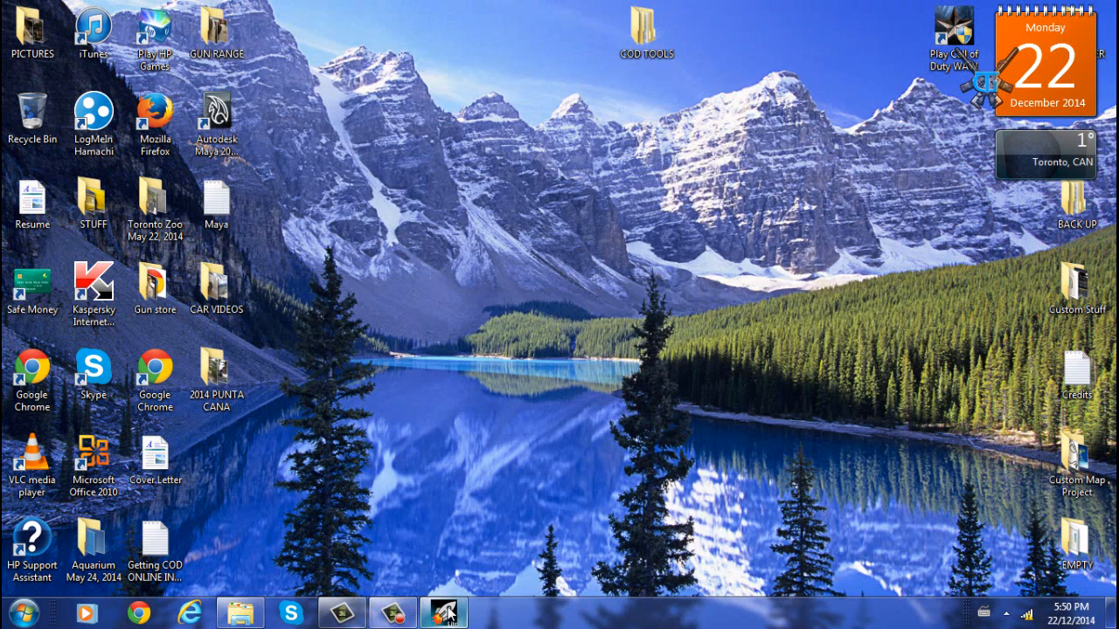